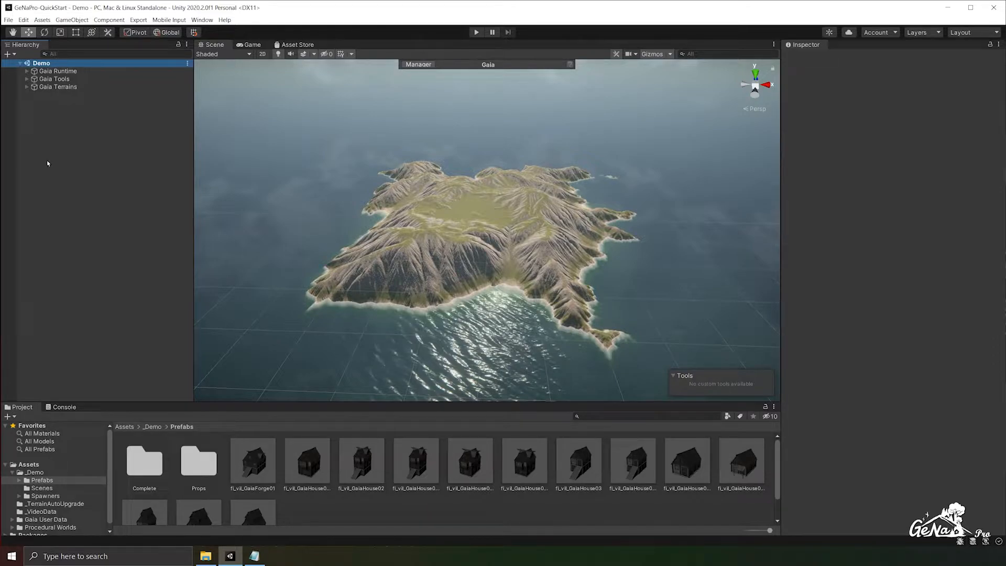
# - Add the fl_vil_GaiaForge01 prefab to the scene and frame it from its staircase side
pyautogui.moveTo(260, 450); pyautogui.dragTo(78, 122)
pyautogui.doubleClick(59, 94)
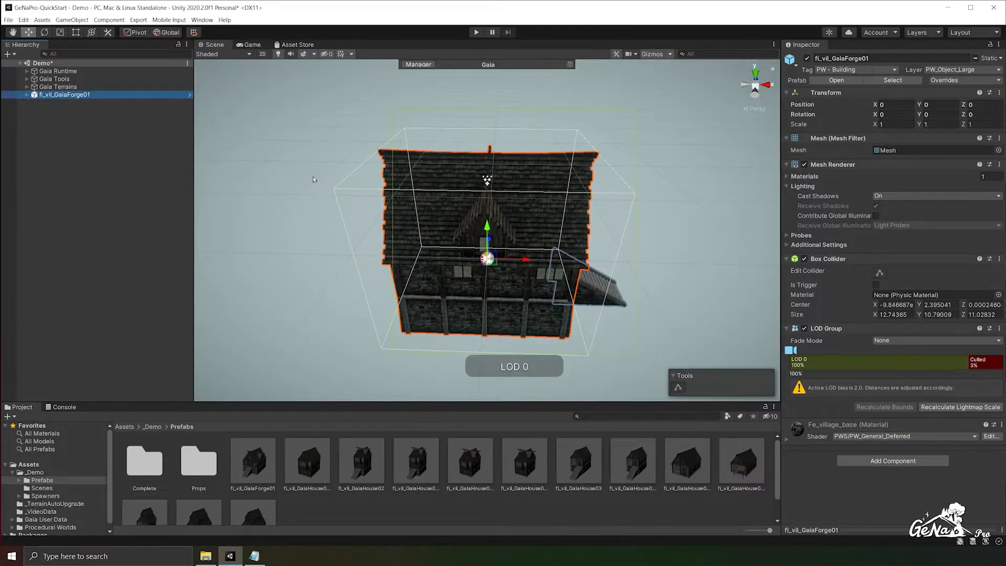
pyautogui.keyDown('alt'); pyautogui.moveTo(474, 243); pyautogui.dragTo(237, 188); pyautogui.keyUp('alt')
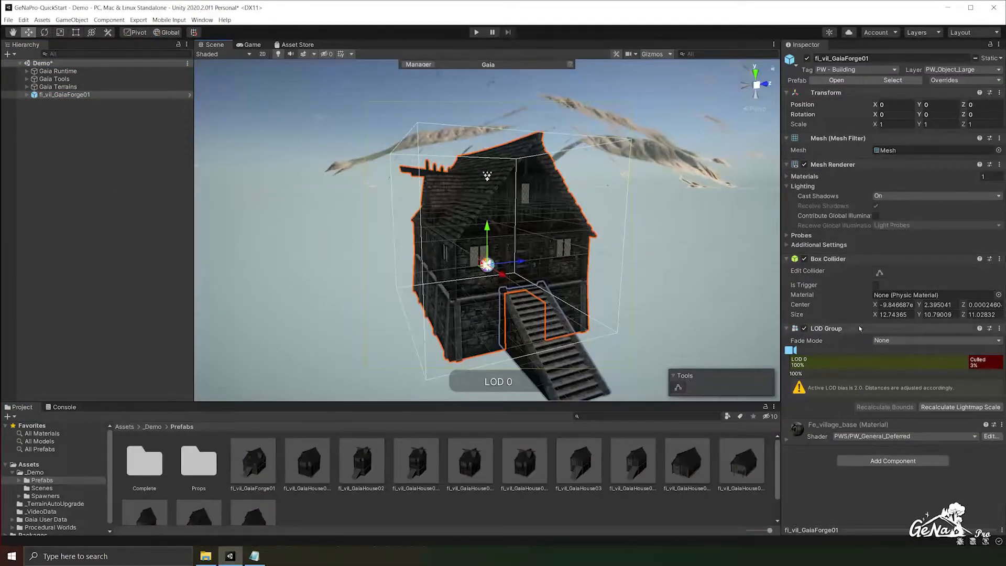
# - Collapse the forge's existing components and add a Ge Na Transform Decorator component to it
pyautogui.click(865, 329)
pyautogui.click(833, 259)
pyautogui.click(833, 164)
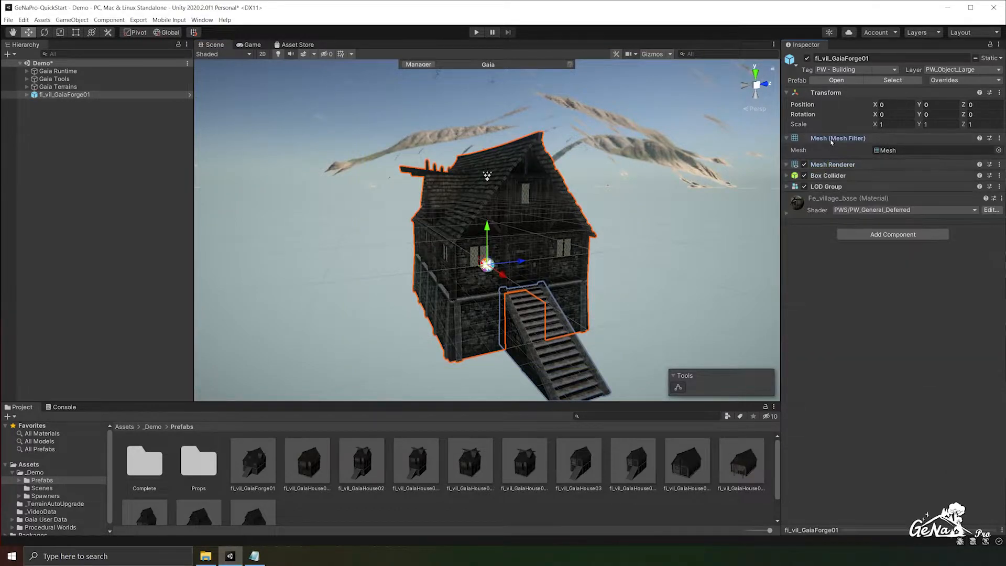
pyautogui.click(838, 138)
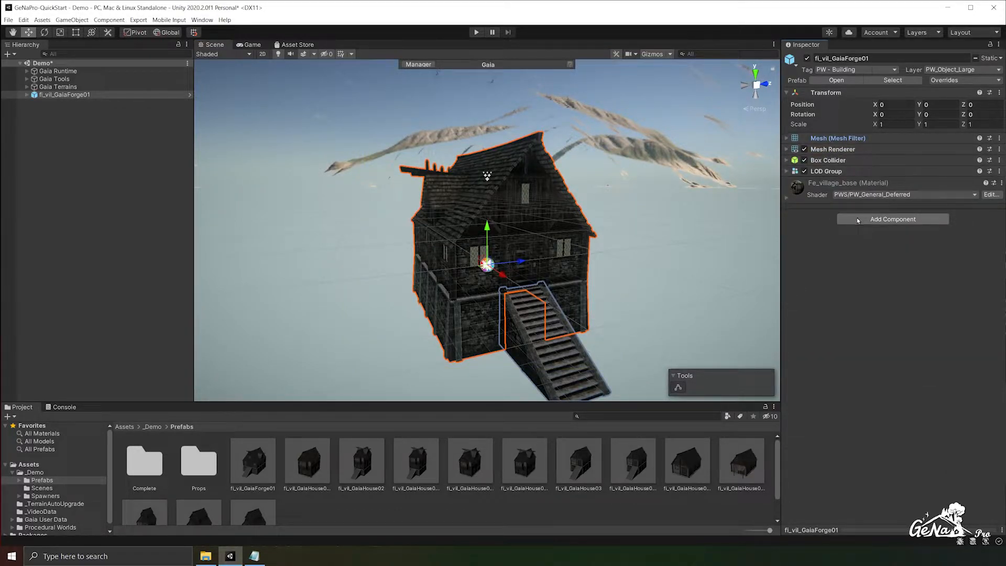
pyautogui.click(857, 218)
pyautogui.write('G')
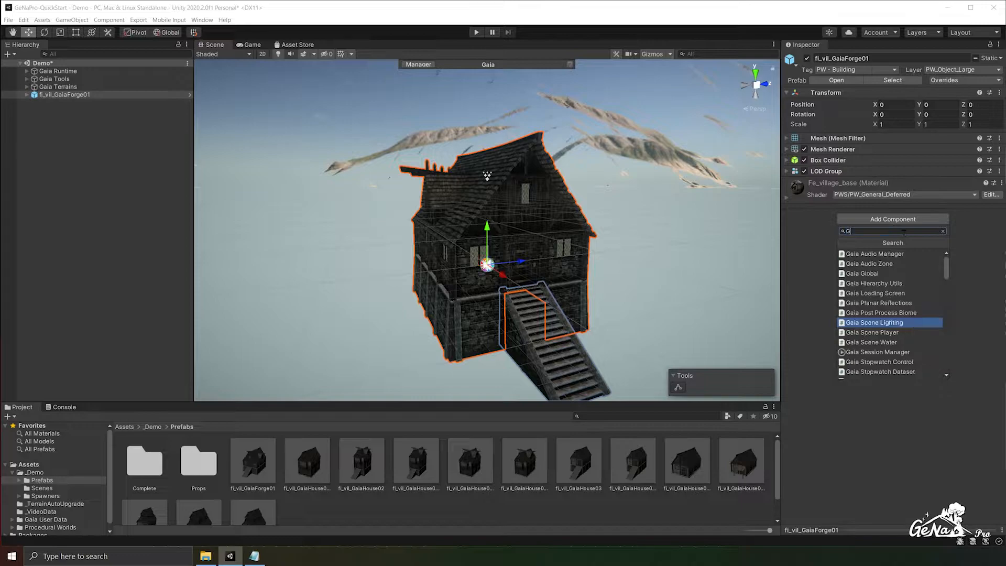
pyautogui.write('eNa Decorator')
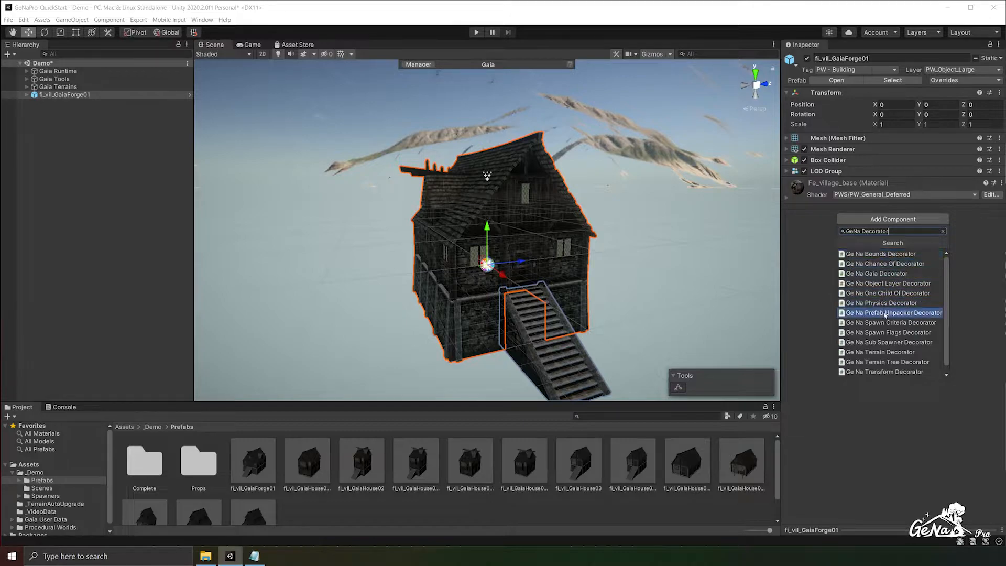
pyautogui.click(893, 372)
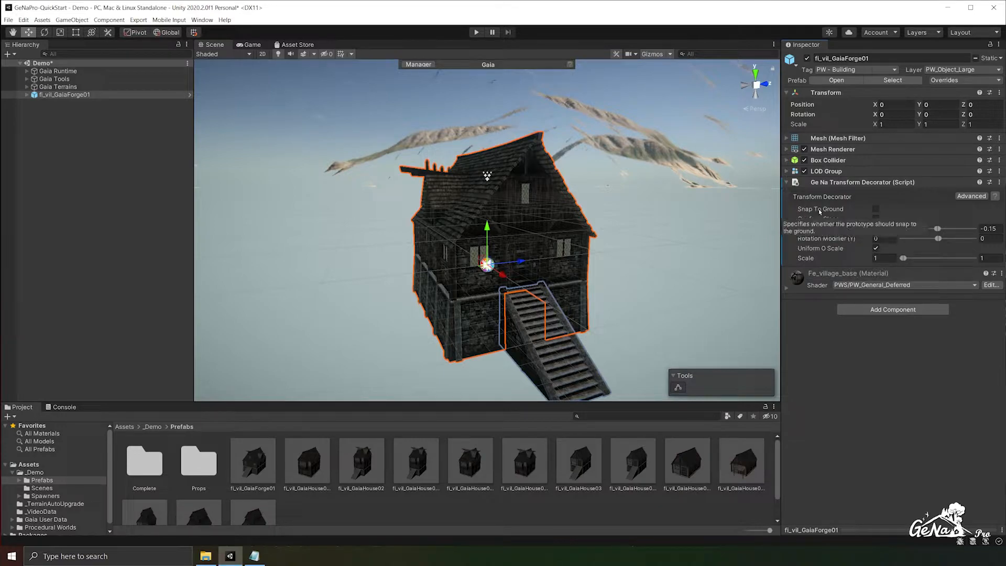
# - Enable Snap To Ground on the transform decorator and set its Y position modifier range from -1 to -0.5
pyautogui.click(876, 208)
pyautogui.click(885, 229)
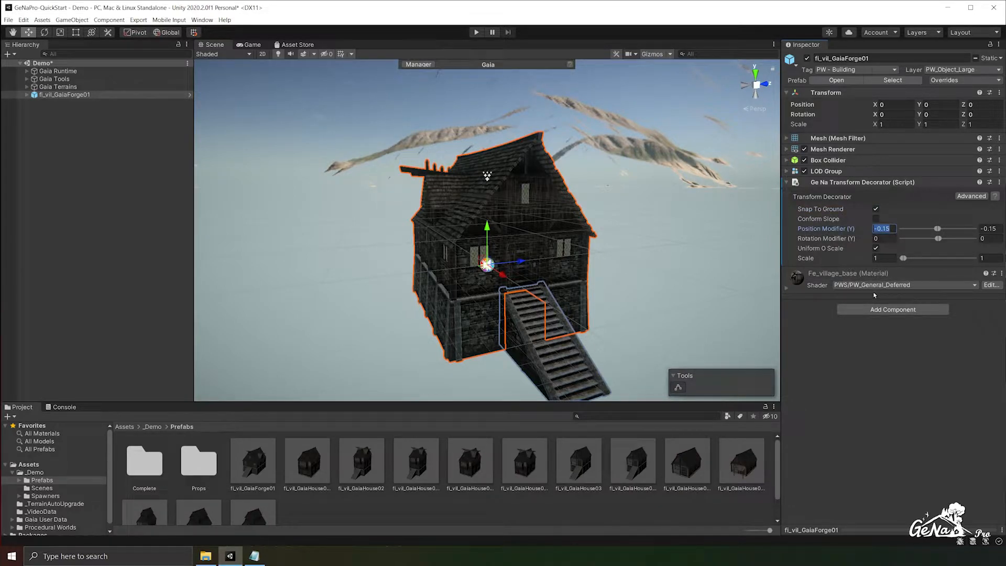
pyautogui.hotkey('ctrl', 'z')
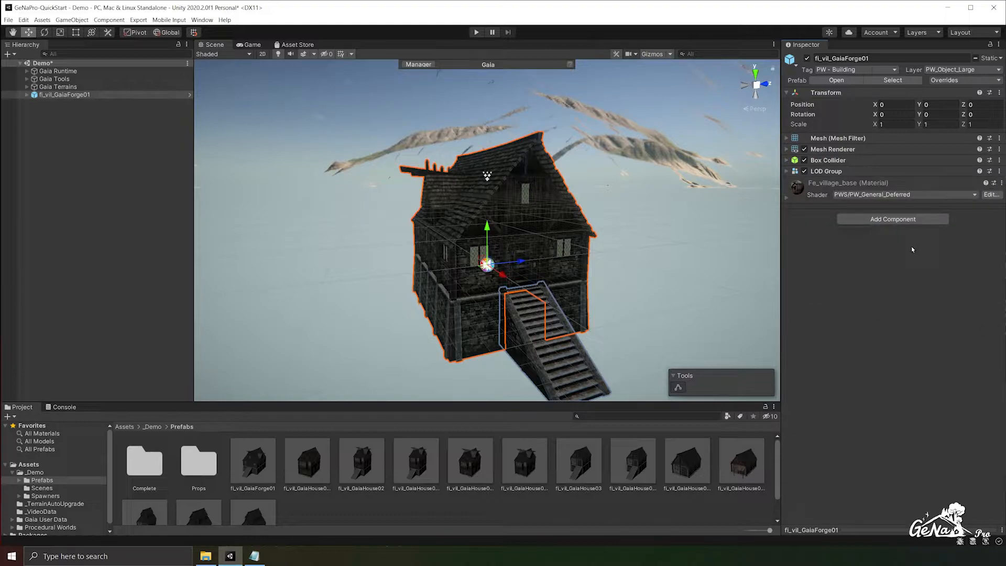
pyautogui.hotkey('ctrl', 'y')
pyautogui.click(884, 228)
pyautogui.write('-1')
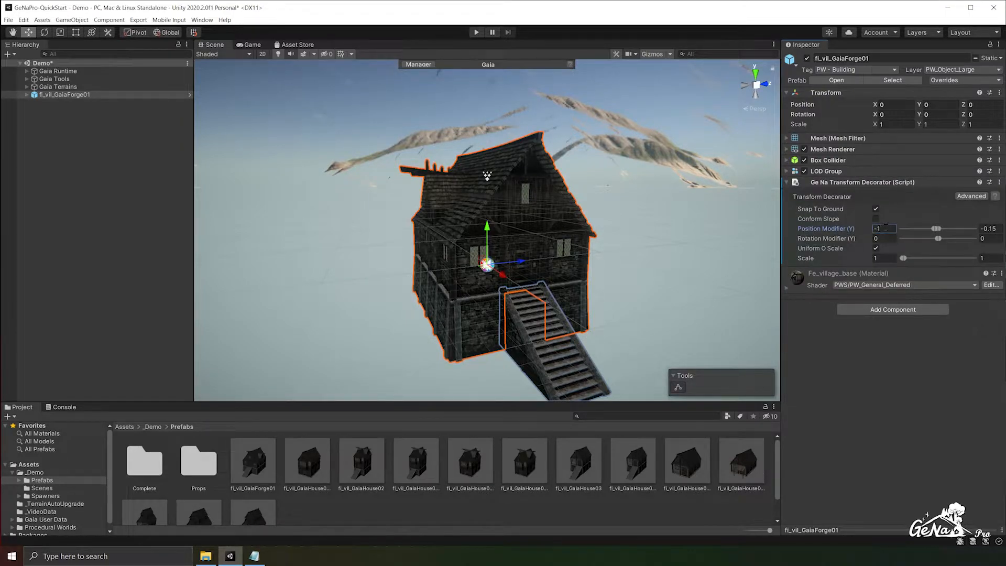
pyautogui.hotkey('ctrl', 'z')
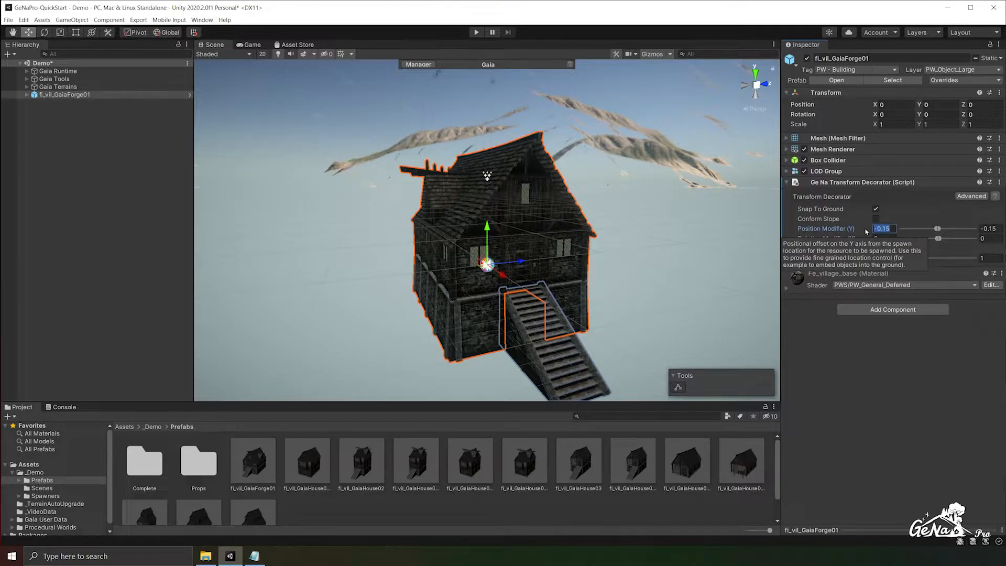
pyautogui.write('-1')
pyautogui.press('Tab')
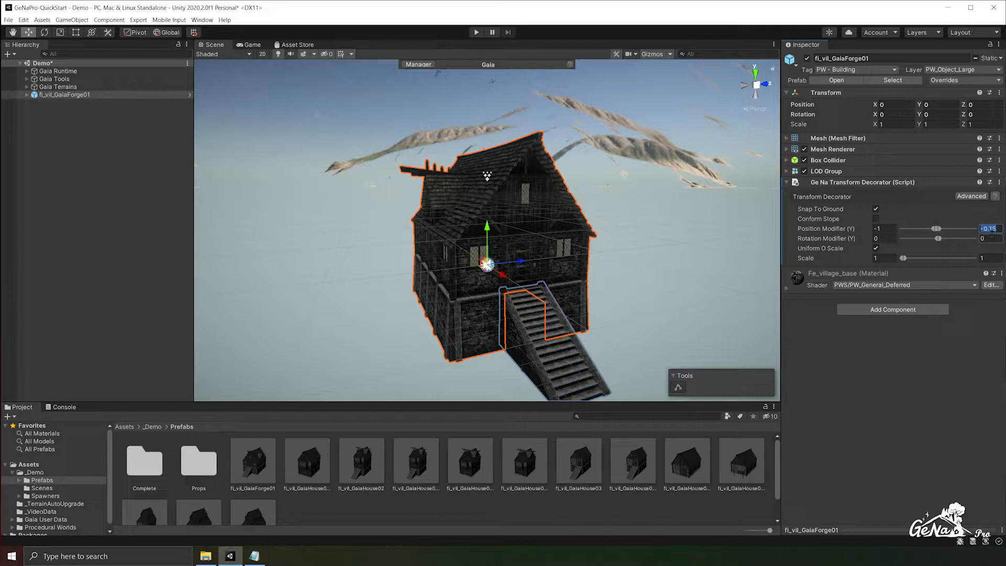
pyautogui.write('-0.5')
# - Create a GeNa spawner in the scene and assign DefaultPalette as its palette
pyautogui.click(65, 115)
pyautogui.rightClick(65, 114)
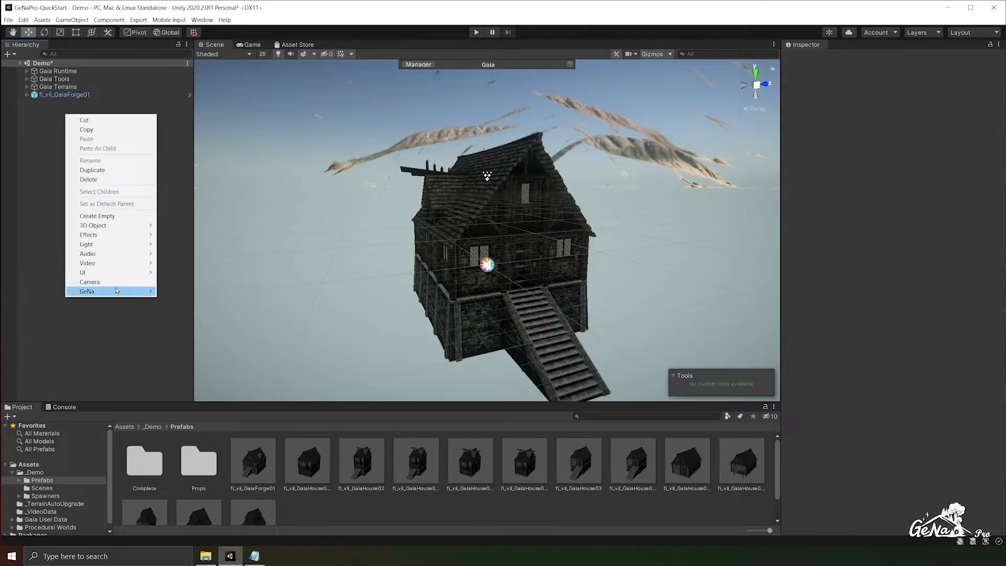
pyautogui.moveTo(119, 292)
pyautogui.click(204, 292)
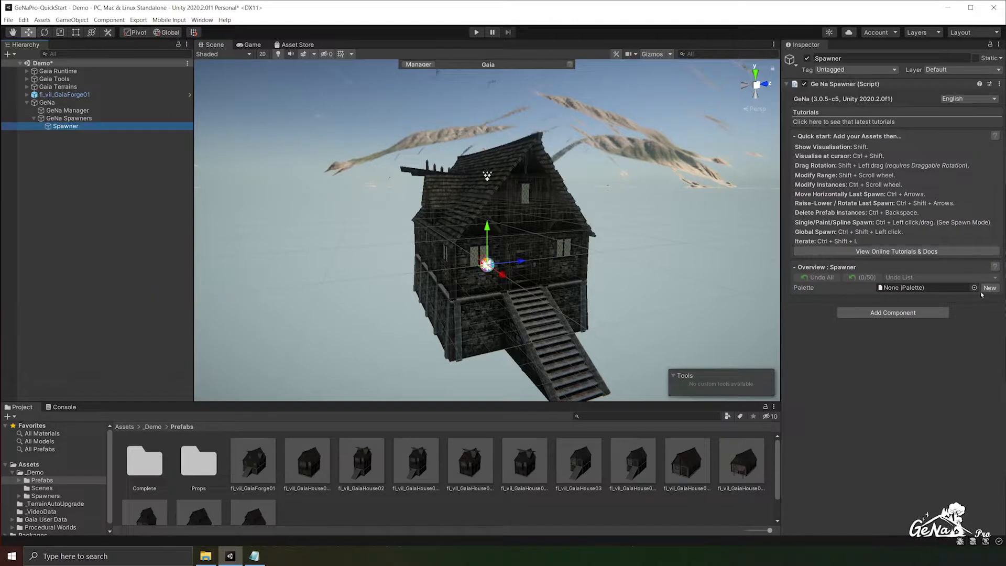
pyautogui.click(974, 287)
pyautogui.doubleClick(997, 249)
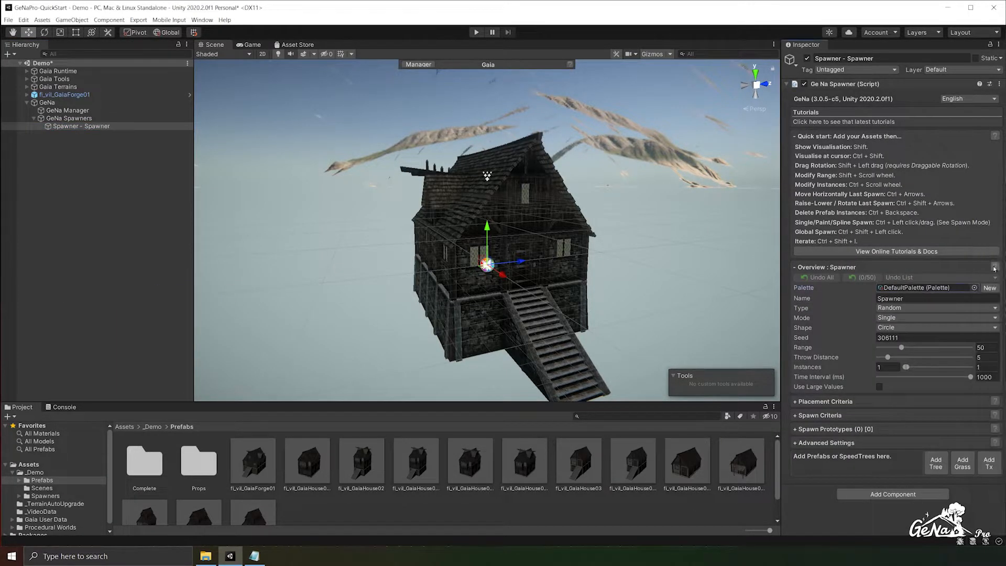
# - Add the fl_vil_GaiaForge01 scene object to the spawner as a prototype and expand its details
pyautogui.moveTo(56, 98); pyautogui.dragTo(842, 471)
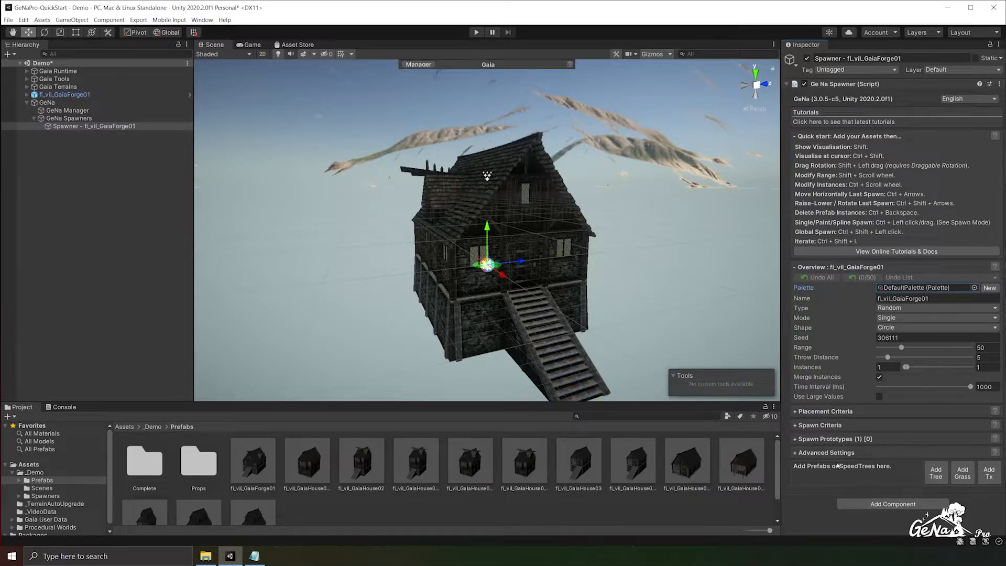
pyautogui.click(816, 439)
pyautogui.click(802, 473)
pyautogui.scroll(-5, 825, 469)
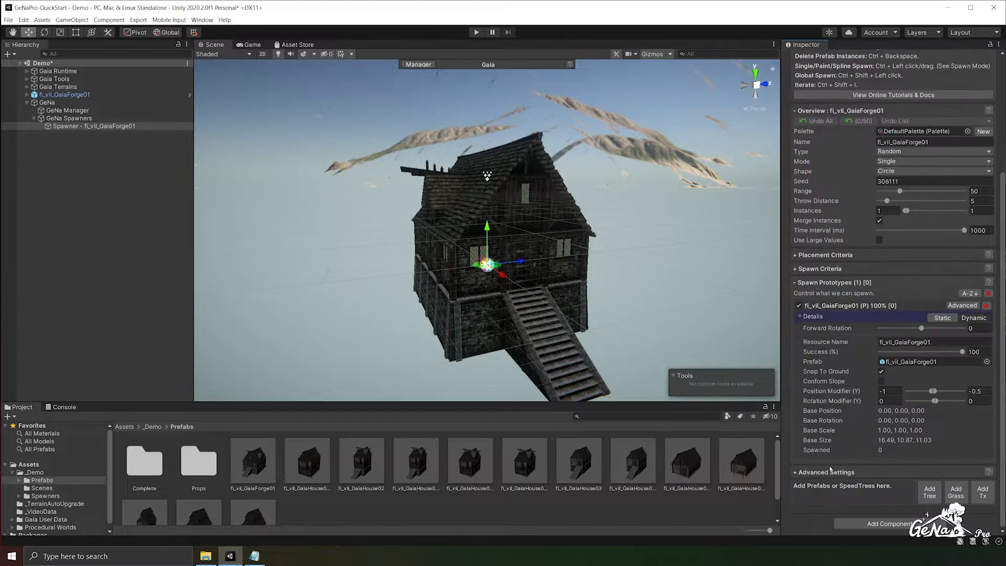
pyautogui.click(889, 391)
# - Spawn one forge building on the grassy terrain and inspect how it sits on the ground
pyautogui.scroll(-12, 503, 273)
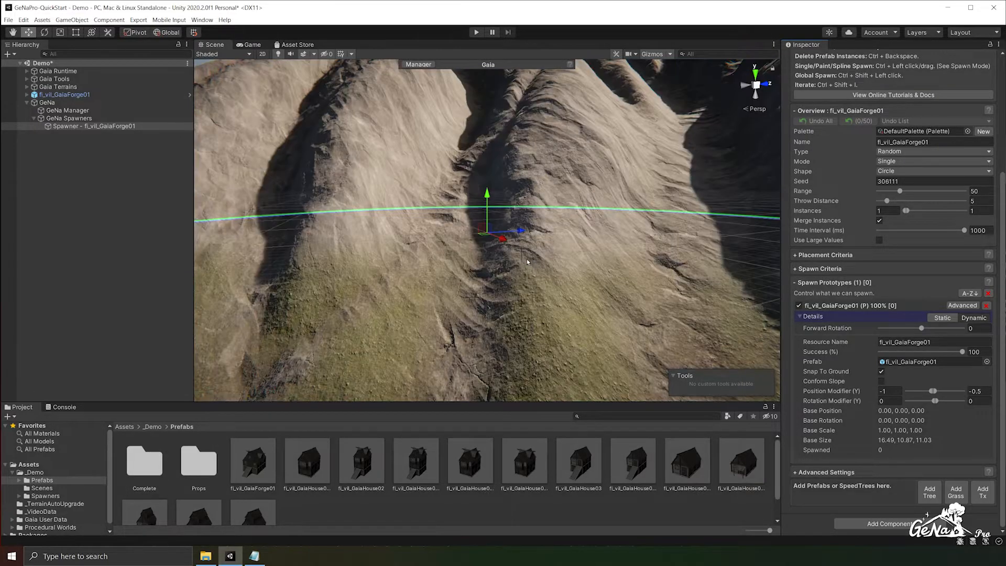
pyautogui.keyDown('alt'); pyautogui.moveTo(503, 294); pyautogui.dragTo(457, 255); pyautogui.keyUp('alt')
pyautogui.scroll(6, 462, 267)
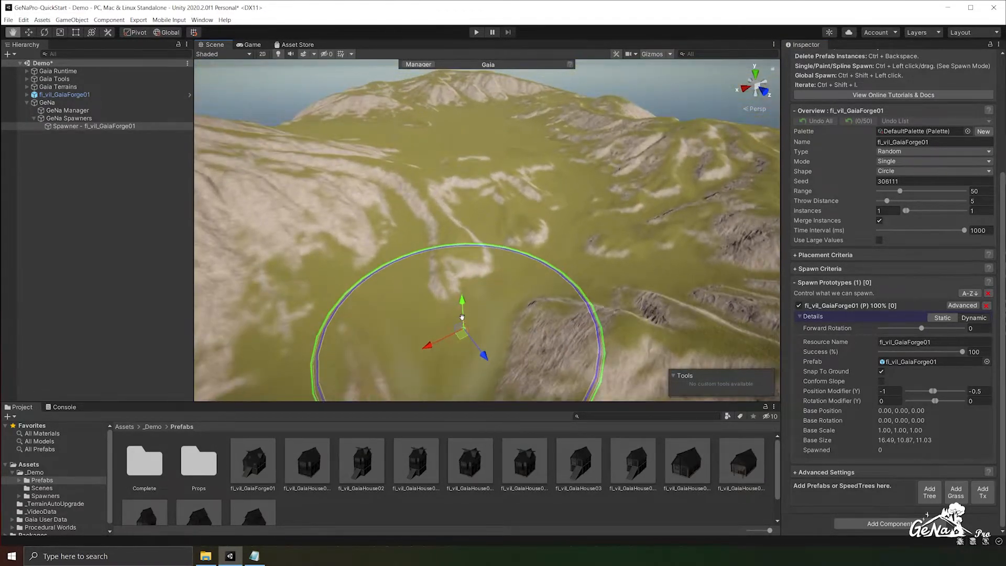
pyautogui.keyDown('ctrl'); pyautogui.click(535, 235); pyautogui.keyUp('ctrl')
pyautogui.scroll(4, 527, 241)
pyautogui.keyDown('alt'); pyautogui.moveTo(527, 241); pyautogui.dragTo(457, 237); pyautogui.keyUp('alt')
pyautogui.scroll(5, 457, 238)
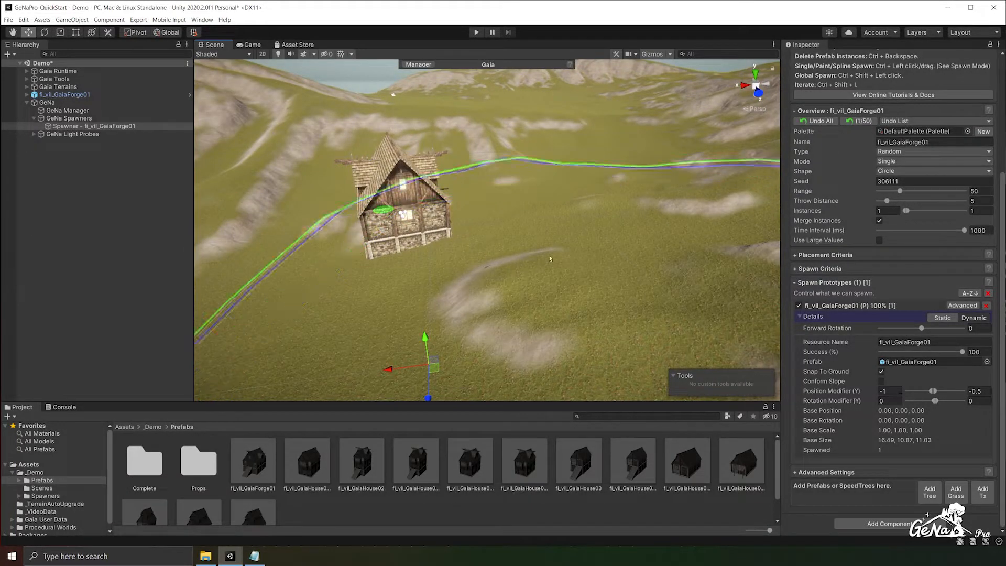
# - Set both ends of the forge transform decorator's Y position modifier to -0.15
pyautogui.click(105, 96)
pyautogui.click(876, 230)
pyautogui.doubleClick(890, 230)
pyautogui.write('-.5')
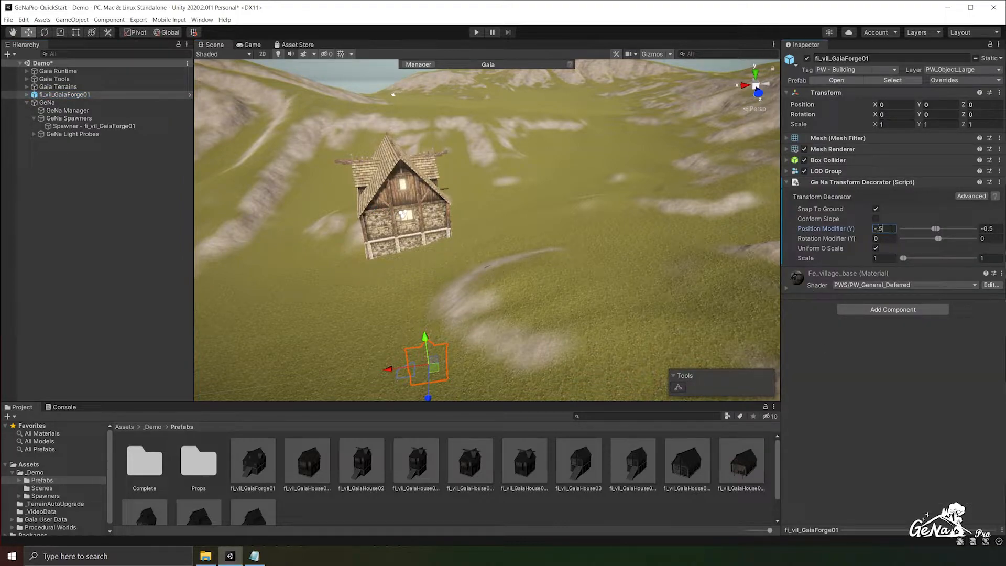
pyautogui.write('0.15')
# - Delete all prototypes from the spawner and add the modified fl_vil_GaiaForge01 object again
pyautogui.click(94, 125)
pyautogui.click(985, 305)
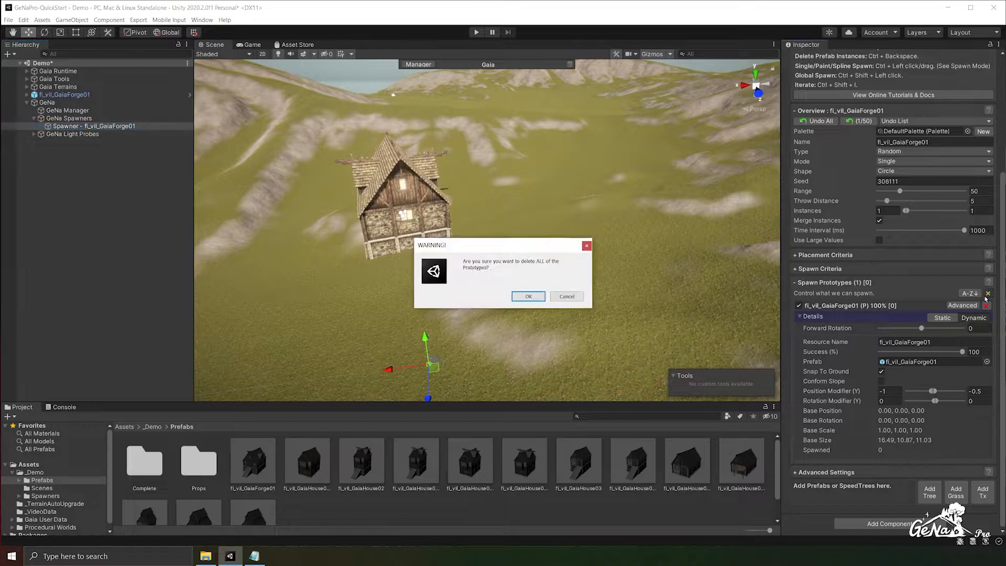
pyautogui.click(528, 304)
pyautogui.moveTo(57, 97); pyautogui.dragTo(849, 477)
pyautogui.scroll(-5, 802, 476)
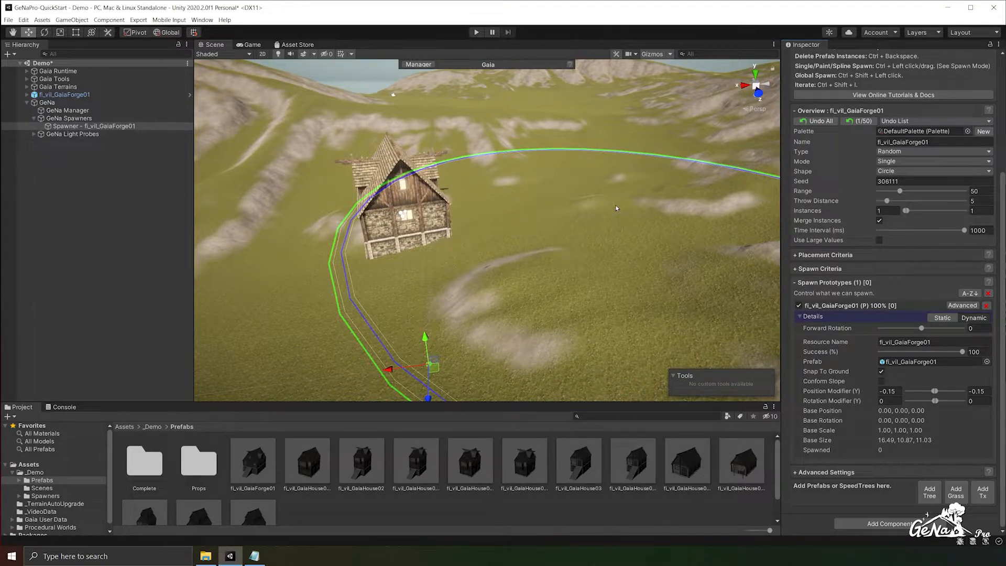
# - Remove the Ge Na Transform Decorator component from the fl_vil_GaiaForge01 scene object
pyautogui.click(168, 224)
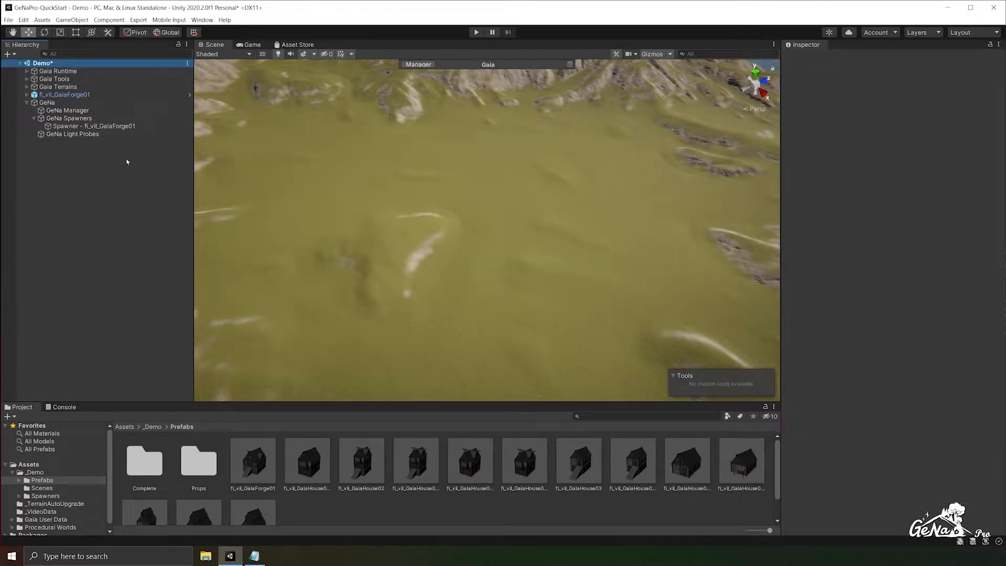
pyautogui.click(78, 96)
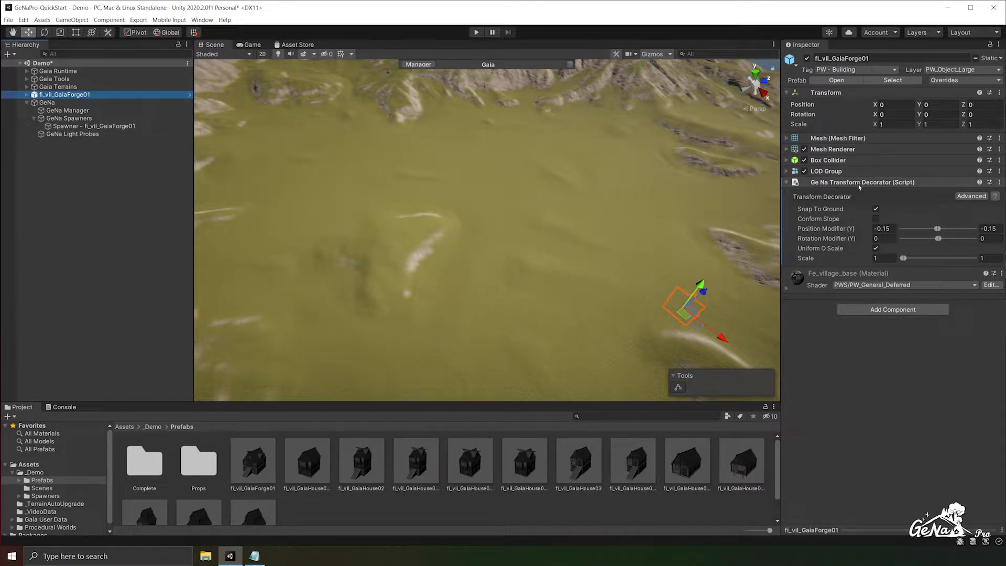
pyautogui.rightClick(867, 187)
pyautogui.click(885, 213)
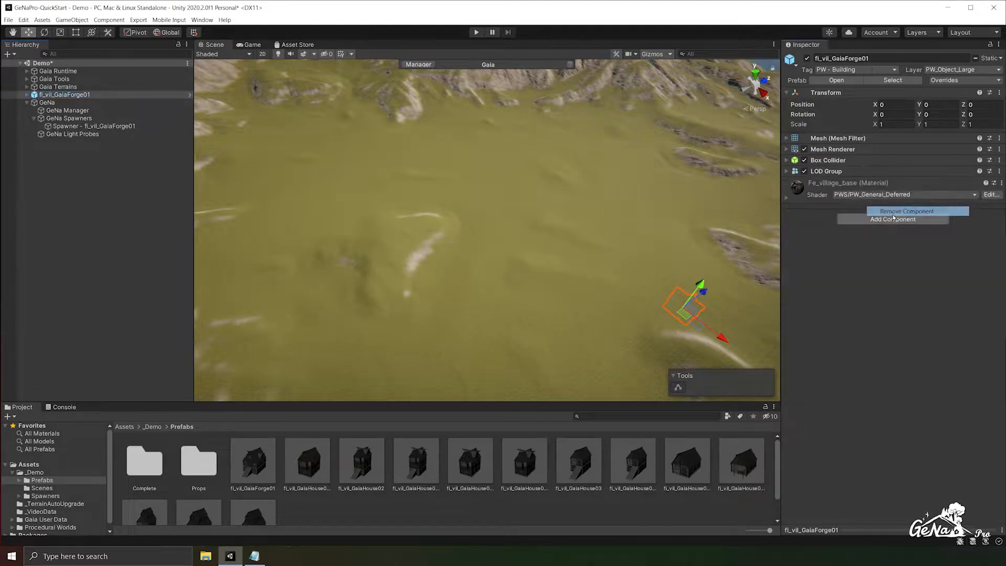
# - Add a Ge Na Spawn Criteria Decorator to the forge and override Check Collisions with None
pyautogui.click(883, 222)
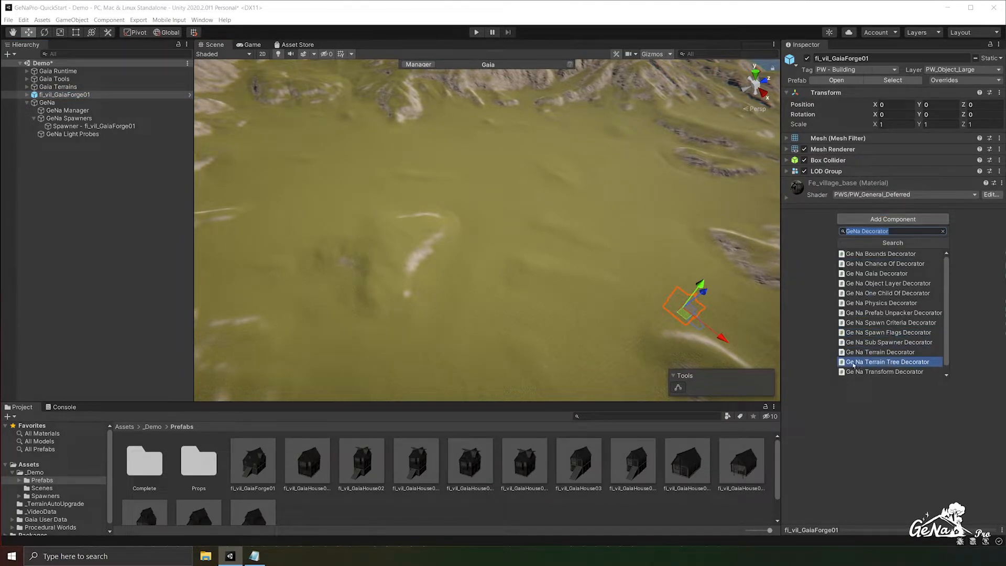
pyautogui.click(874, 323)
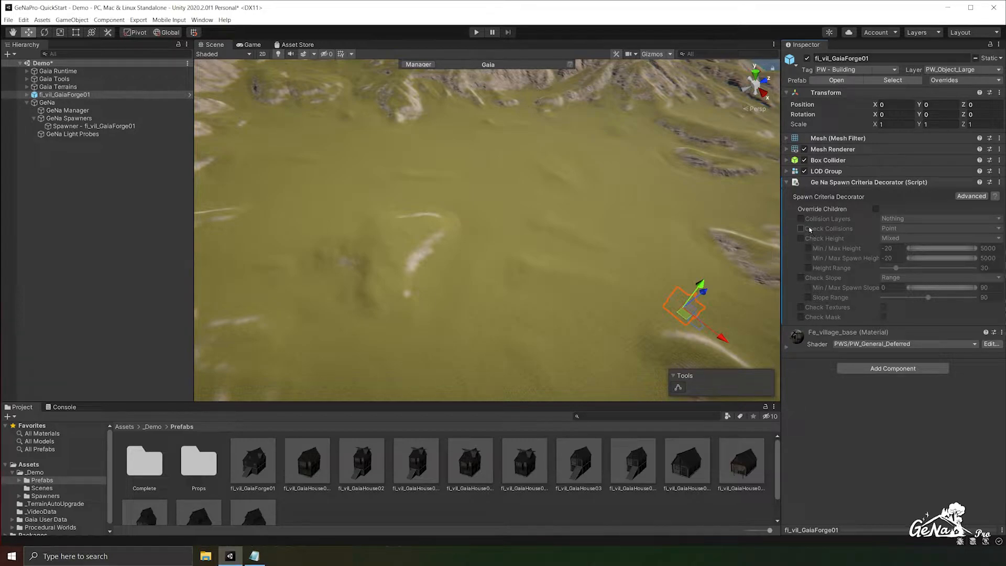
pyautogui.moveTo(809, 229)
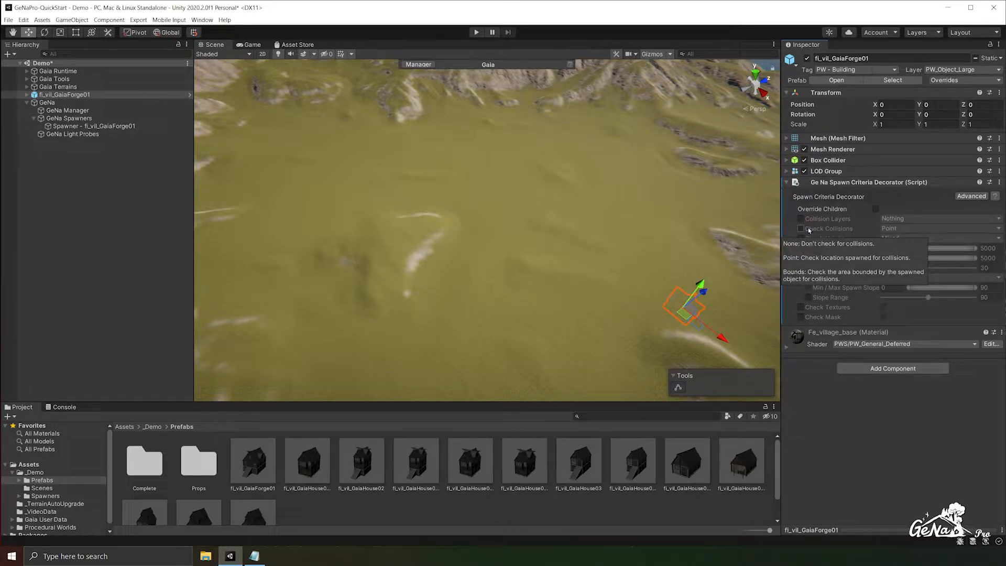
pyautogui.click(800, 229)
pyautogui.click(889, 229)
pyautogui.click(887, 234)
pyautogui.moveTo(848, 229)
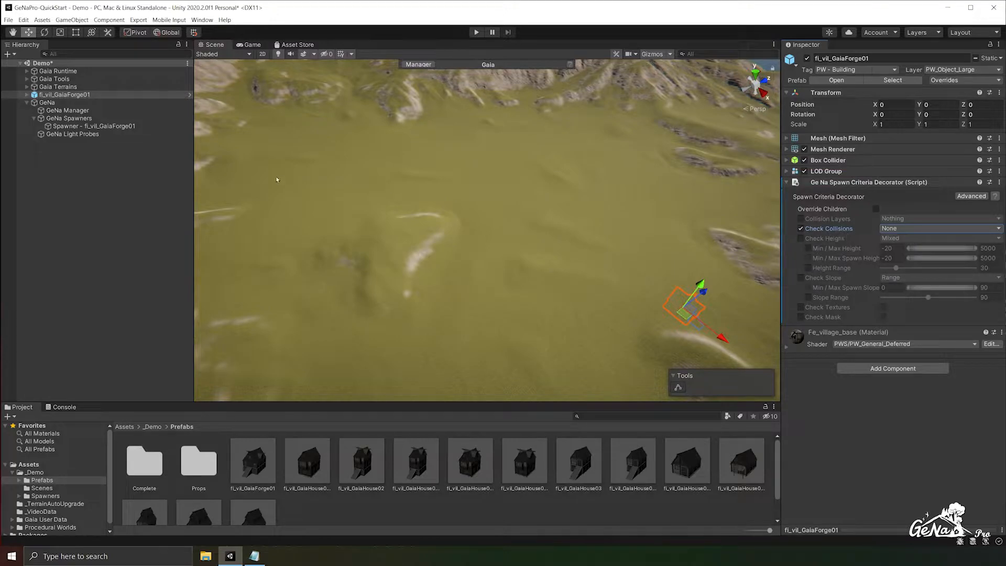
# - Replace the spawner's prototypes with the fl_vil_GaiaForge01 object carrying the spawn criteria decorator
pyautogui.click(92, 128)
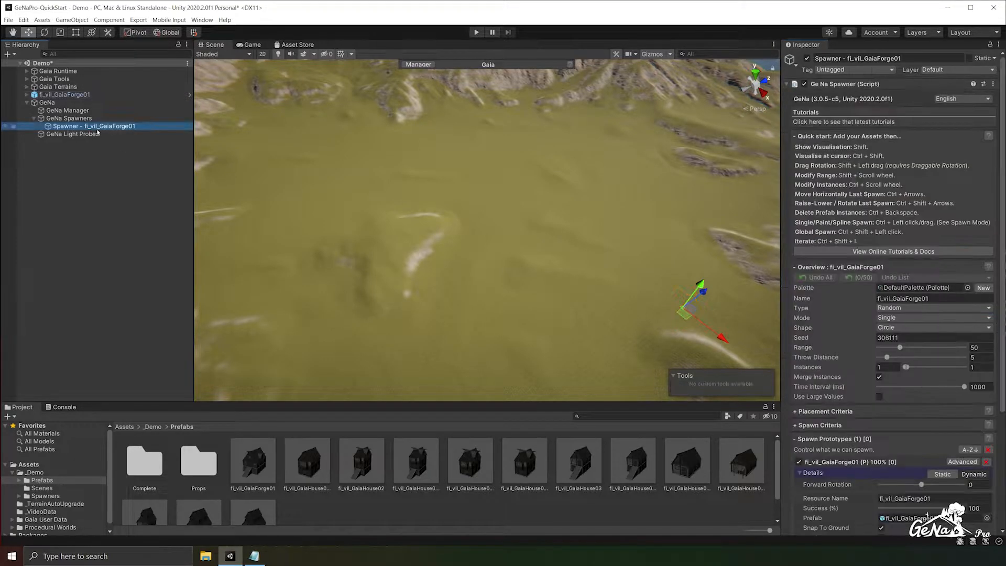
pyautogui.scroll(-5, 985, 300)
pyautogui.click(988, 293)
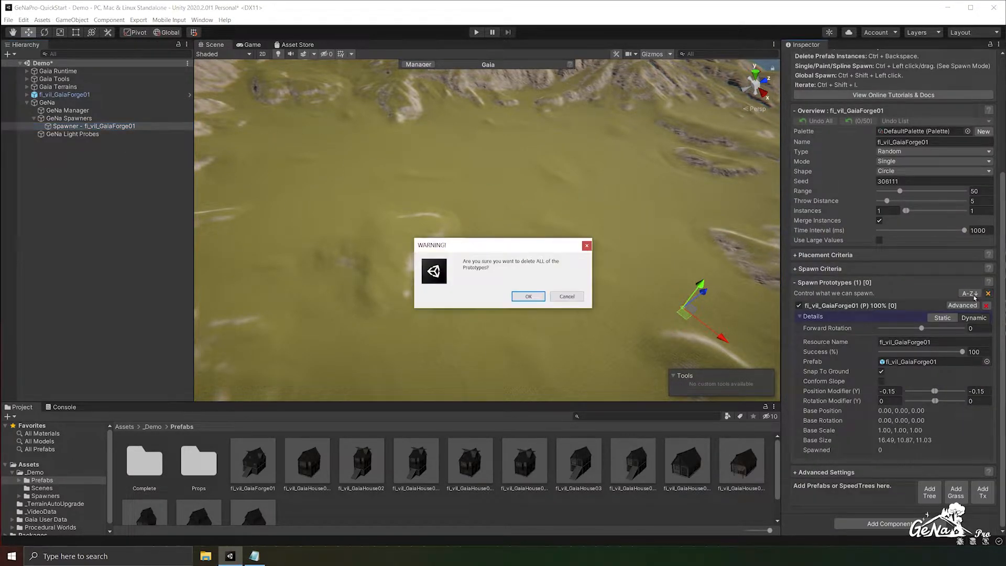
pyautogui.click(527, 292)
pyautogui.moveTo(865, 482); pyautogui.dragTo(865, 481)
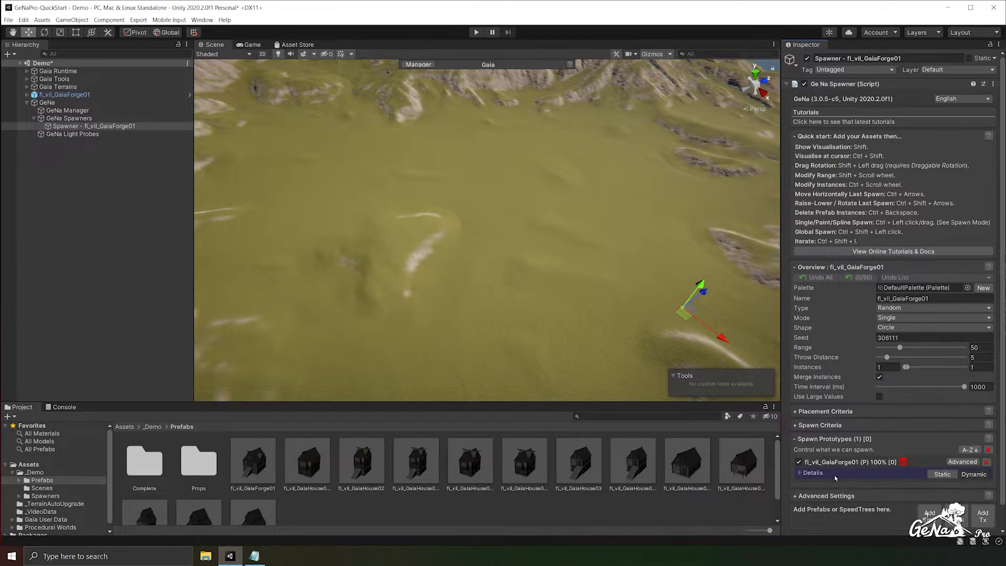
# - Expand the forge prototype's details with advanced options shown and examine its Spawn Criteria Overrides entry
pyautogui.click(800, 474)
pyautogui.scroll(-5, 827, 469)
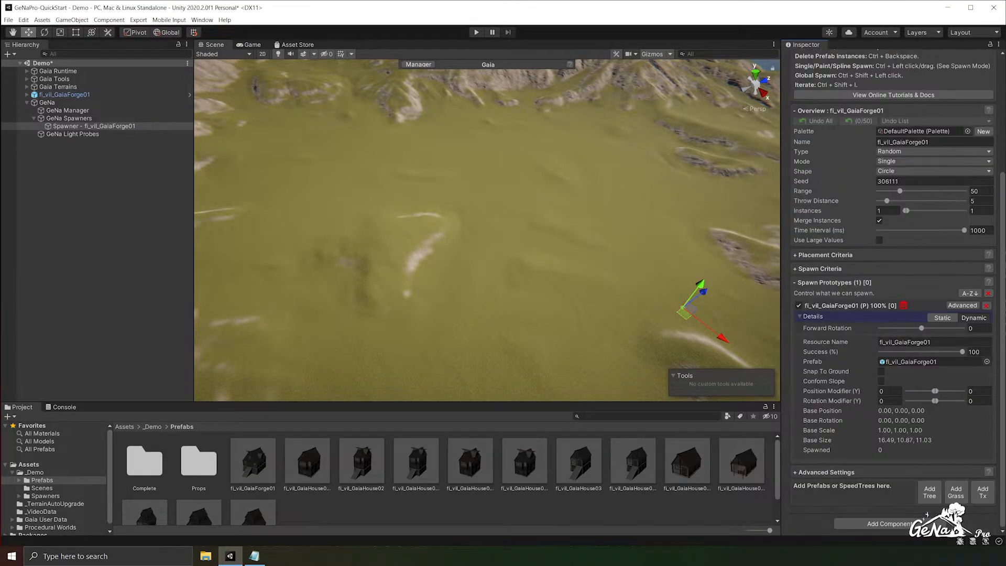
pyautogui.click(963, 305)
pyautogui.scroll(-3, 881, 264)
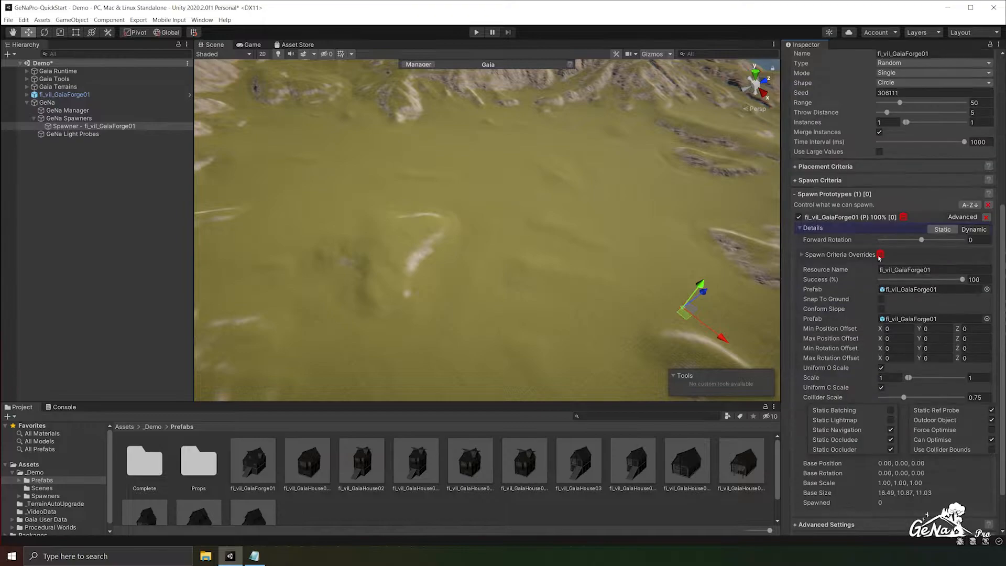
# - Expand the forge prototype's Spawn Criteria Overrides and the spawner's Spawn Criteria to compare their Check Collisions settings
pyautogui.scroll(-2, 879, 251)
pyautogui.click(801, 202)
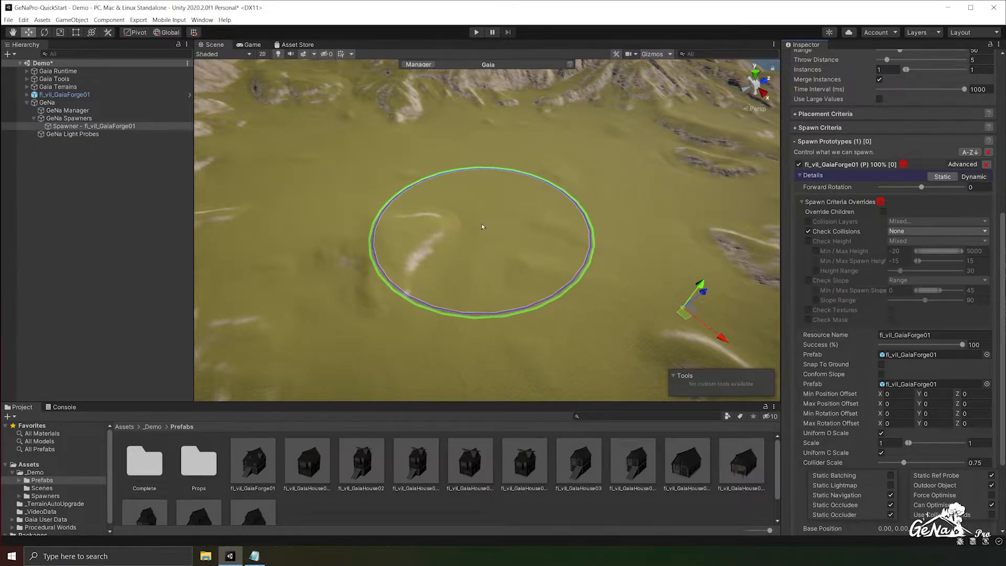
pyautogui.click(824, 128)
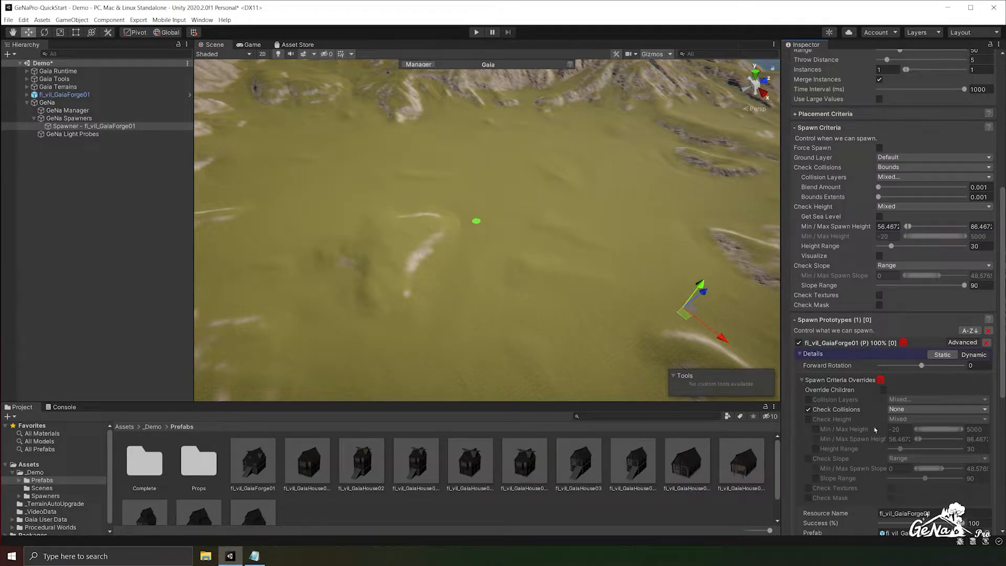
# - Spawn a dense cluster of overlapping forges across the middle of the terrain to test the collision override
pyautogui.keyDown('ctrl'); pyautogui.click(482, 199); pyautogui.keyUp('ctrl')
pyautogui.keyDown('ctrl'); pyautogui.click(369, 191); pyautogui.keyUp('ctrl')
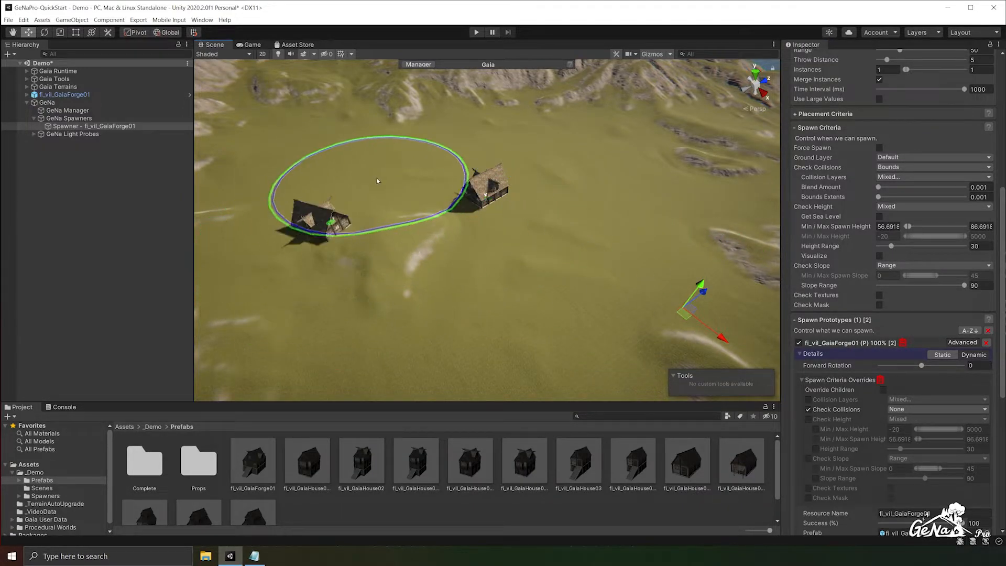
pyautogui.keyDown('ctrl'); pyautogui.click(376, 180); pyautogui.keyUp('ctrl')
pyautogui.keyDown('ctrl'); pyautogui.click(457, 214); pyautogui.keyUp('ctrl')
pyautogui.keyDown('ctrl'); pyautogui.click(513, 217); pyautogui.keyUp('ctrl')
pyautogui.keyDown('ctrl'); pyautogui.click(501, 169); pyautogui.keyUp('ctrl')
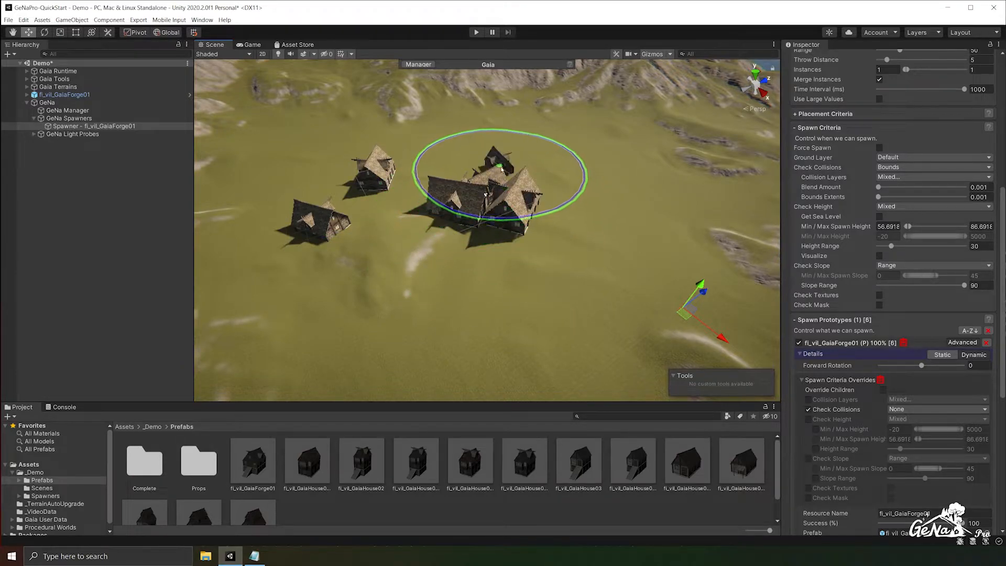
pyautogui.keyDown('ctrl'); pyautogui.click(544, 179); pyautogui.keyUp('ctrl')
pyautogui.keyDown('ctrl'); pyautogui.click(565, 204); pyautogui.keyUp('ctrl')
pyautogui.keyDown('ctrl'); pyautogui.click(543, 239); pyautogui.keyUp('ctrl')
pyautogui.keyDown('ctrl'); pyautogui.click(483, 235); pyautogui.keyUp('ctrl')
pyautogui.keyDown('ctrl'); pyautogui.click(434, 224); pyautogui.keyUp('ctrl')
pyautogui.keyDown('ctrl'); pyautogui.click(425, 183); pyautogui.keyUp('ctrl')
pyautogui.keyDown('ctrl'); pyautogui.click(455, 170); pyautogui.keyUp('ctrl')
pyautogui.keyDown('ctrl'); pyautogui.click(509, 151); pyautogui.keyUp('ctrl')
pyautogui.keyDown('ctrl'); pyautogui.click(606, 216); pyautogui.keyUp('ctrl')
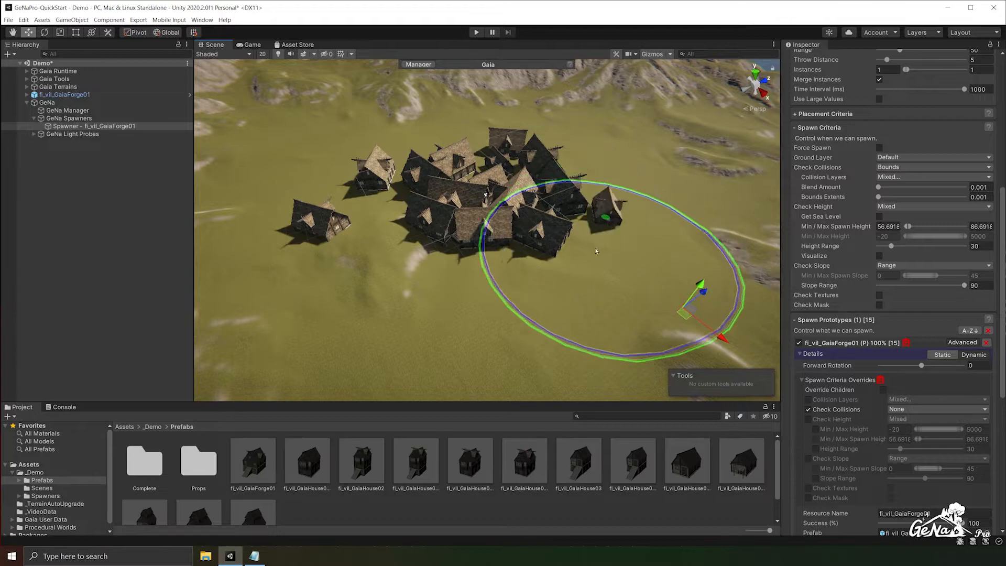
pyautogui.keyDown('ctrl'); pyautogui.click(599, 248); pyautogui.keyUp('ctrl')
pyautogui.keyDown('ctrl'); pyautogui.click(441, 252); pyautogui.keyUp('ctrl')
pyautogui.keyDown('ctrl'); pyautogui.click(493, 262); pyautogui.keyUp('ctrl')
pyautogui.keyDown('ctrl'); pyautogui.click(548, 256); pyautogui.keyUp('ctrl')
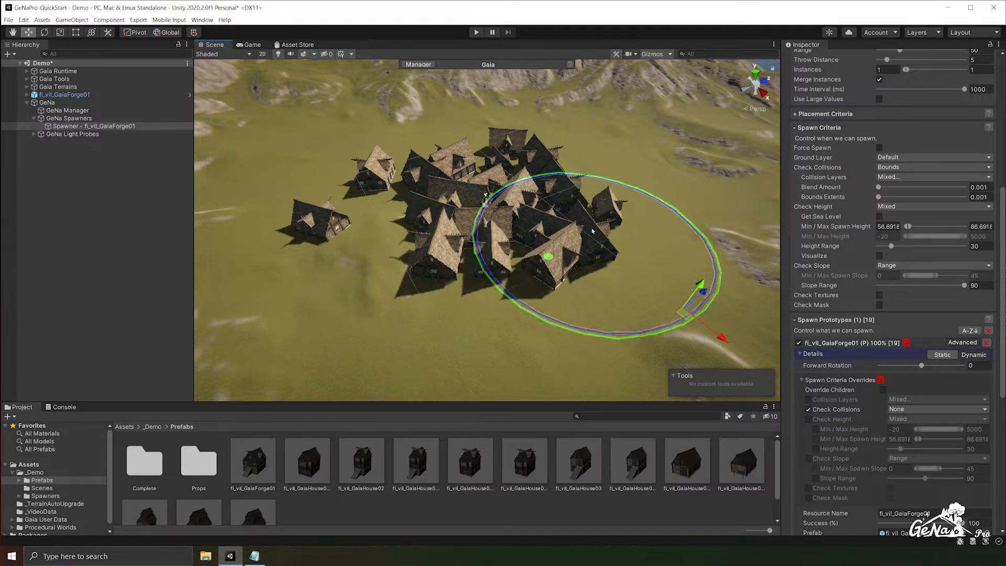
pyautogui.keyDown('ctrl'); pyautogui.click(621, 196); pyautogui.keyUp('ctrl')
pyautogui.keyDown('ctrl'); pyautogui.click(606, 293); pyautogui.keyUp('ctrl')
pyautogui.keyDown('ctrl'); pyautogui.click(565, 303); pyautogui.keyUp('ctrl')
pyautogui.keyDown('ctrl'); pyautogui.click(487, 288); pyautogui.keyUp('ctrl')
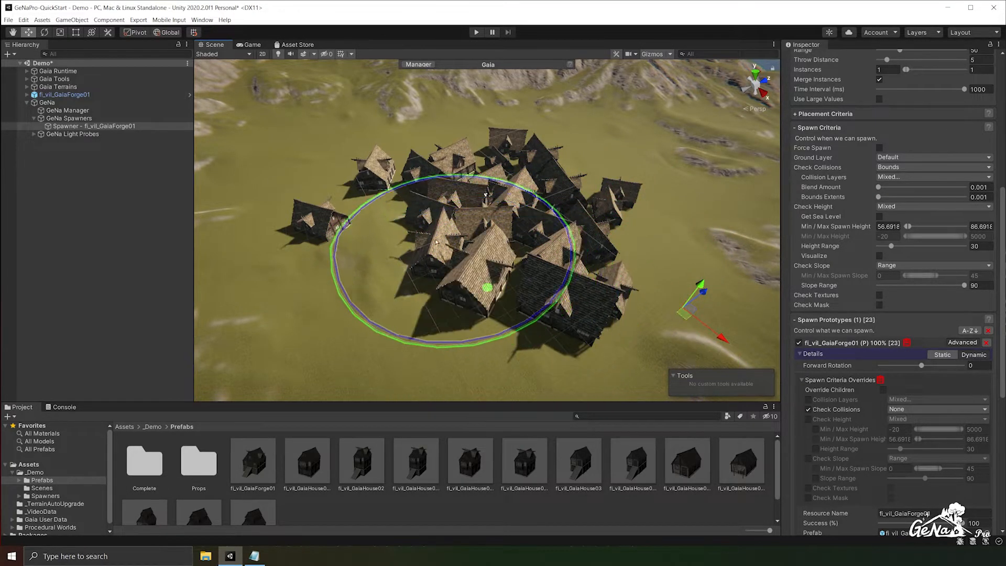
pyautogui.scroll(10, 799, 152)
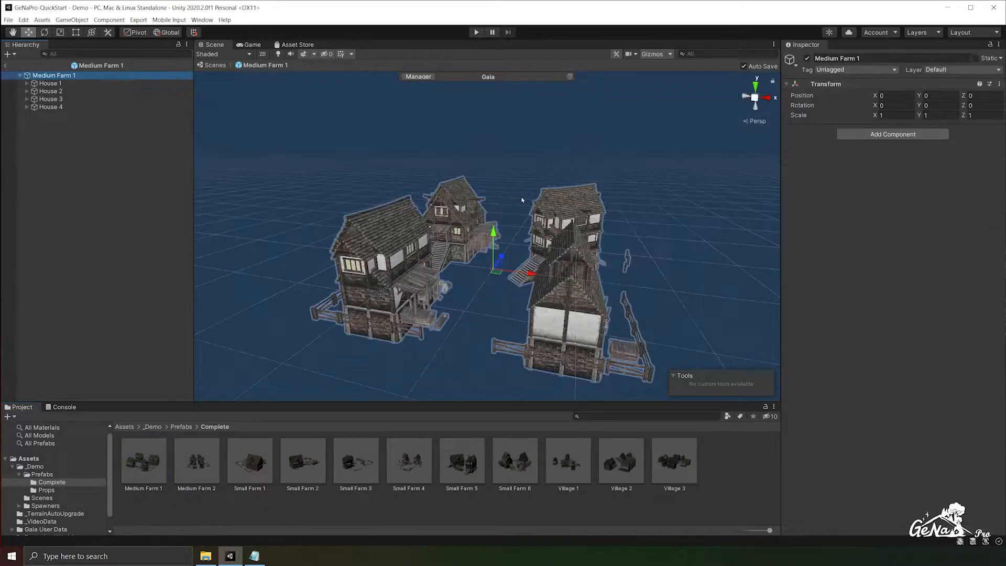
# - Examine House 1 in the Medium Farm 1 prefab, including its Chance Of Decorator and child groups
pyautogui.click(62, 84)
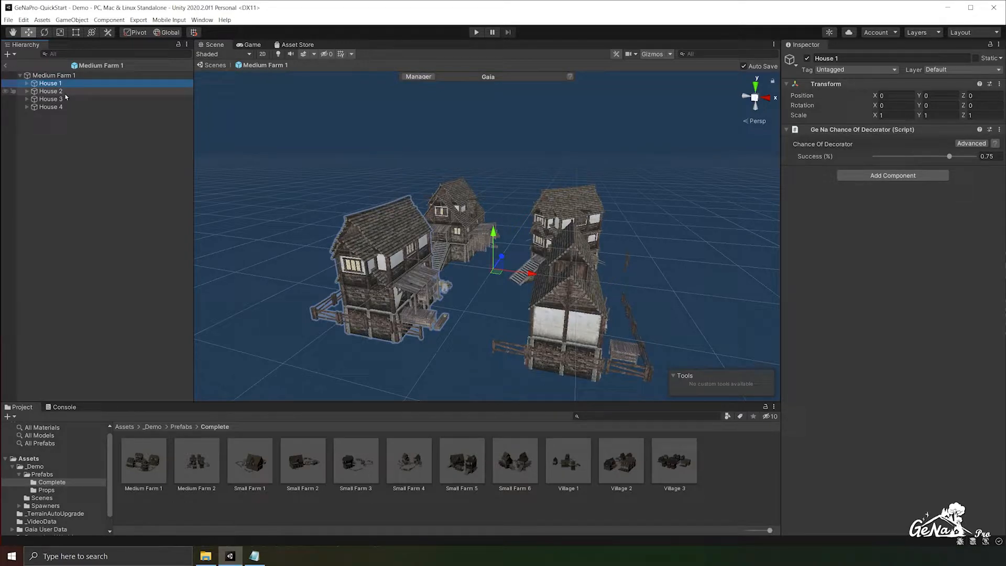
pyautogui.click(27, 83)
pyautogui.keyDown('alt'); pyautogui.moveTo(404, 243); pyautogui.dragTo(596, 244); pyautogui.keyUp('alt')
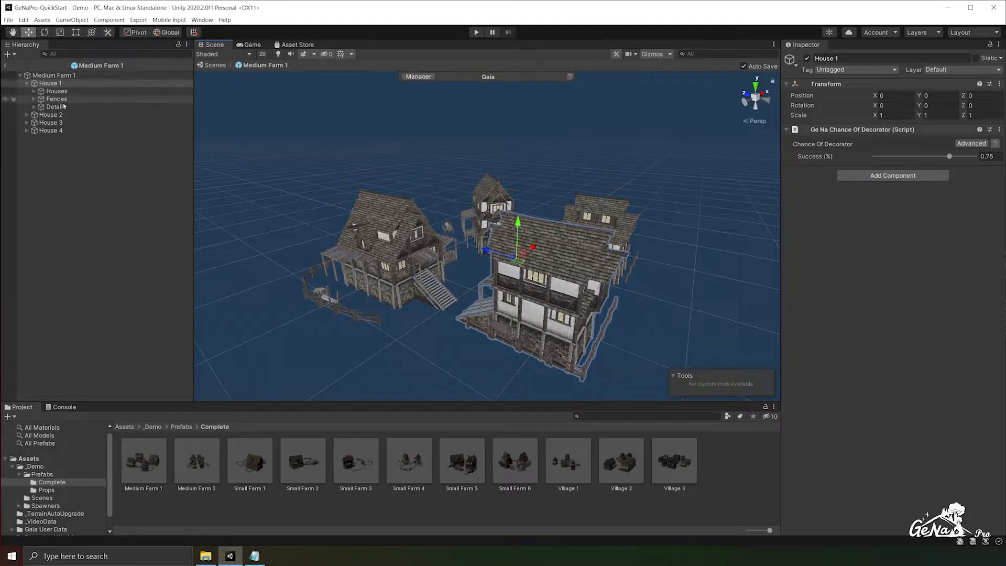
pyautogui.click(26, 84)
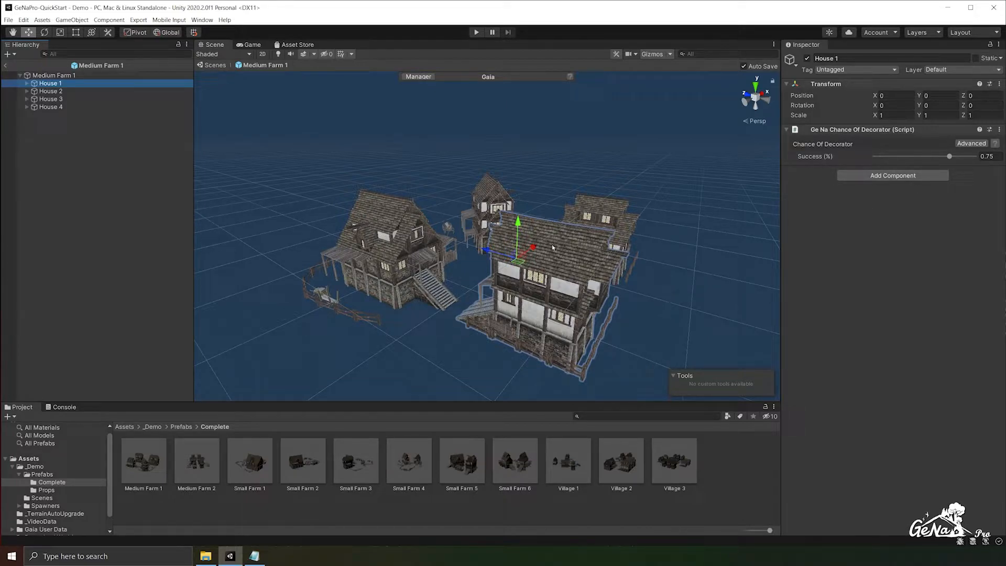
# - Expand House 1 and inspect which objects its Fences and Details groups contain
pyautogui.click(27, 84)
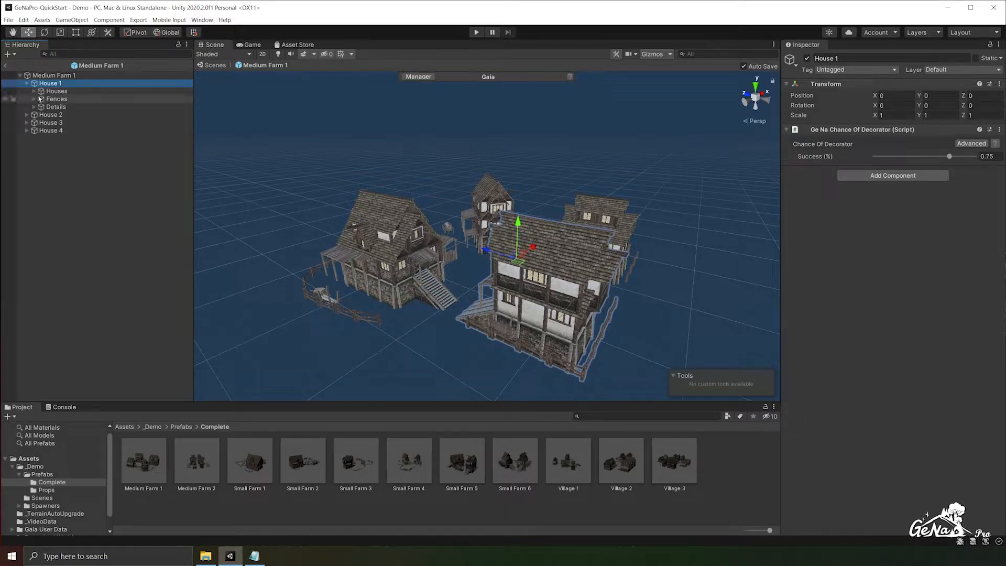
pyautogui.click(55, 99)
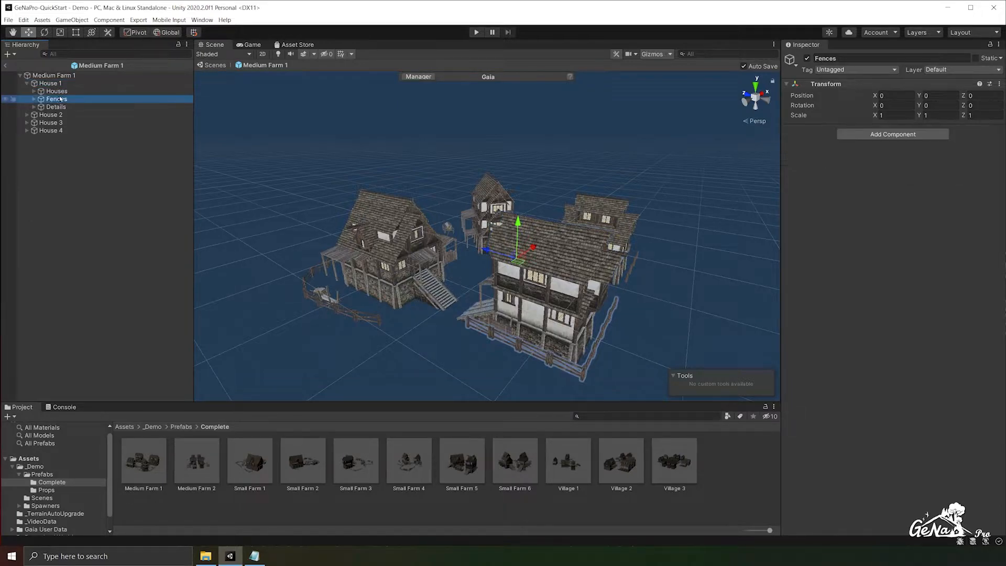
pyautogui.click(56, 107)
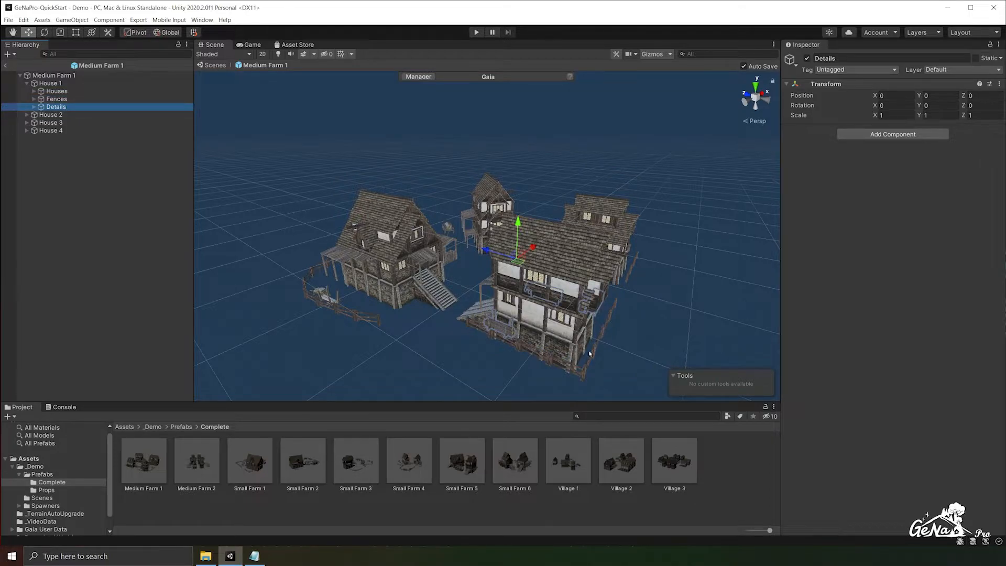
pyautogui.moveTo(589, 354); pyautogui.dragTo(574, 308, button='middle')
pyautogui.scroll(5, 574, 308)
pyautogui.keyDown('alt'); pyautogui.moveTo(575, 308); pyautogui.dragTo(501, 282); pyautogui.keyUp('alt')
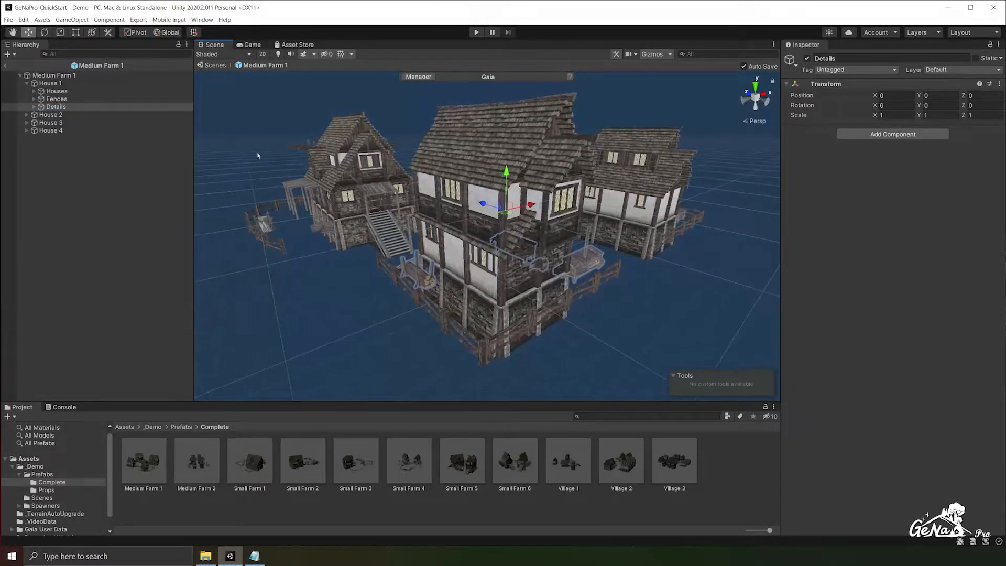
# - Inspect the One Child Of Decorator on House 1's Houses group and each of its house variants
pyautogui.click(33, 92)
pyautogui.click(34, 92)
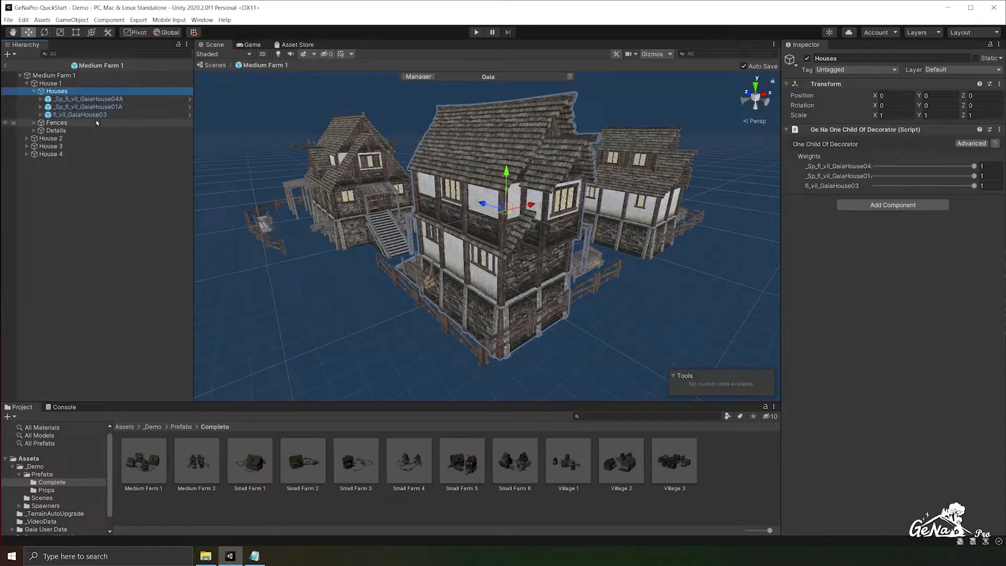
pyautogui.click(99, 106)
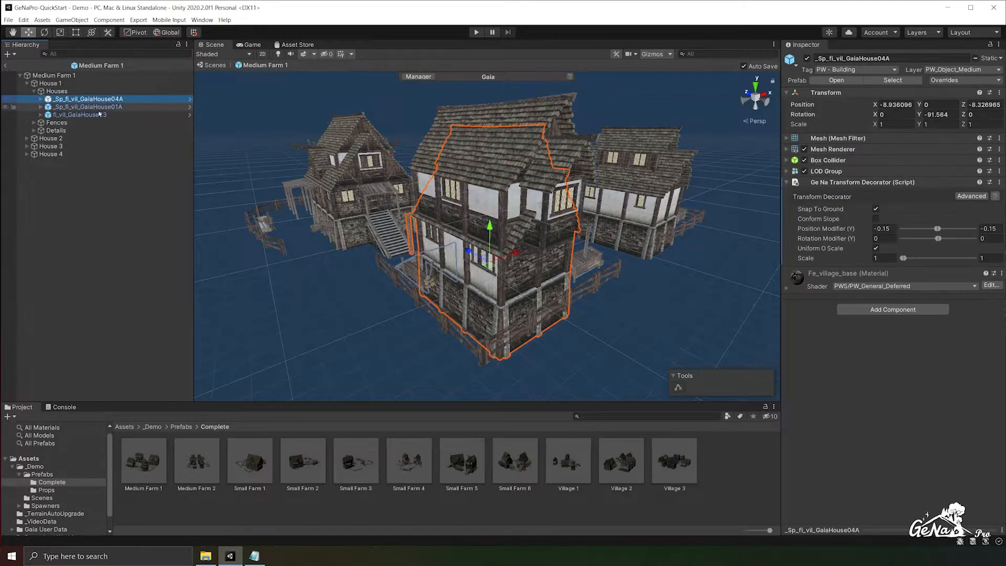
pyautogui.click(98, 115)
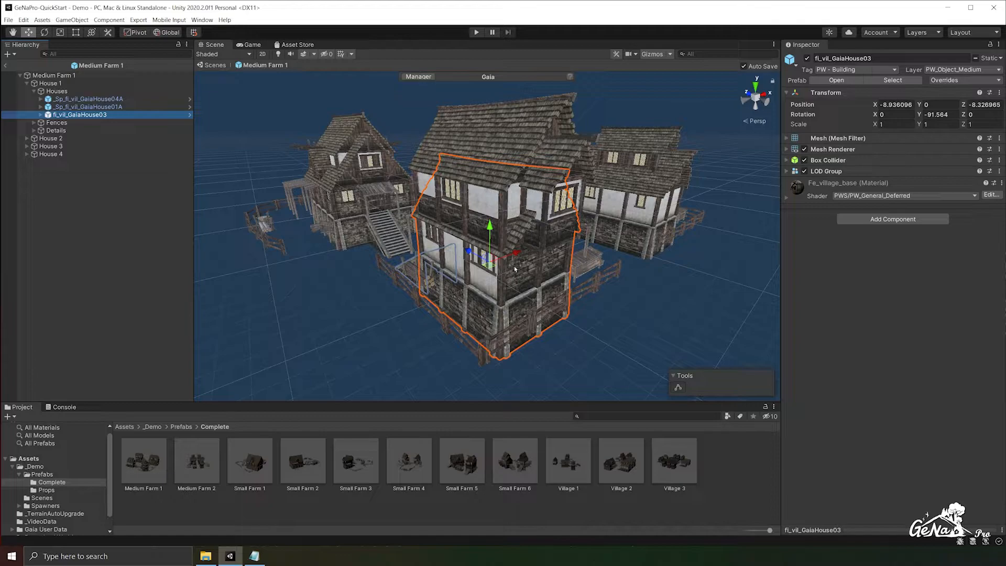
pyautogui.keyDown('alt'); pyautogui.moveTo(589, 362); pyautogui.dragTo(734, 373); pyautogui.keyUp('alt')
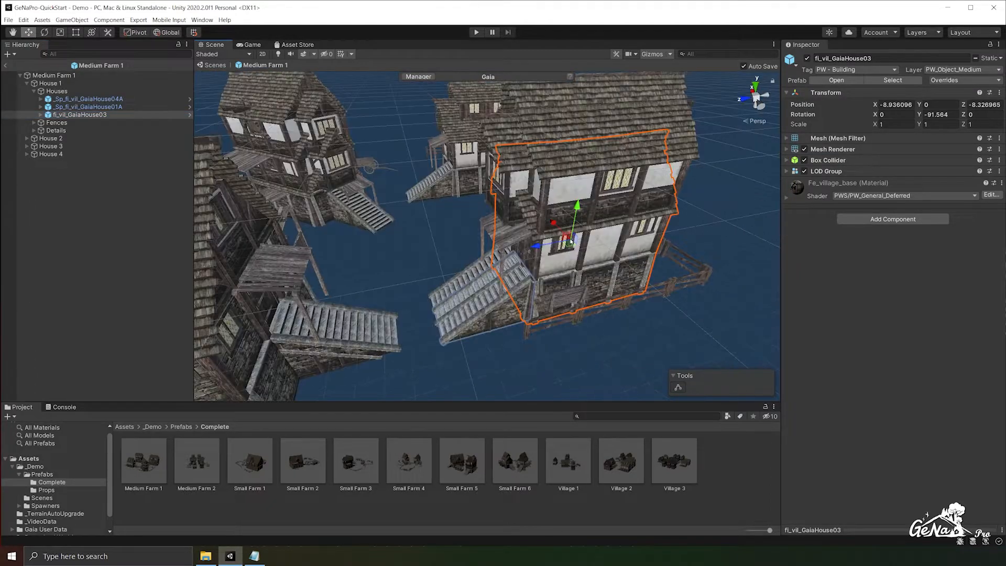
pyautogui.moveTo(571, 247); pyautogui.dragTo(588, 251)
pyautogui.hotkey('ctrl', 'z')
# - Set the Houses group's One Child Of weights to 0.512 for _Sp_fl_vil_GaiaHouse01A and 0.521 for _Sp_fl_vil_GaiaHouse04A
pyautogui.click(56, 92)
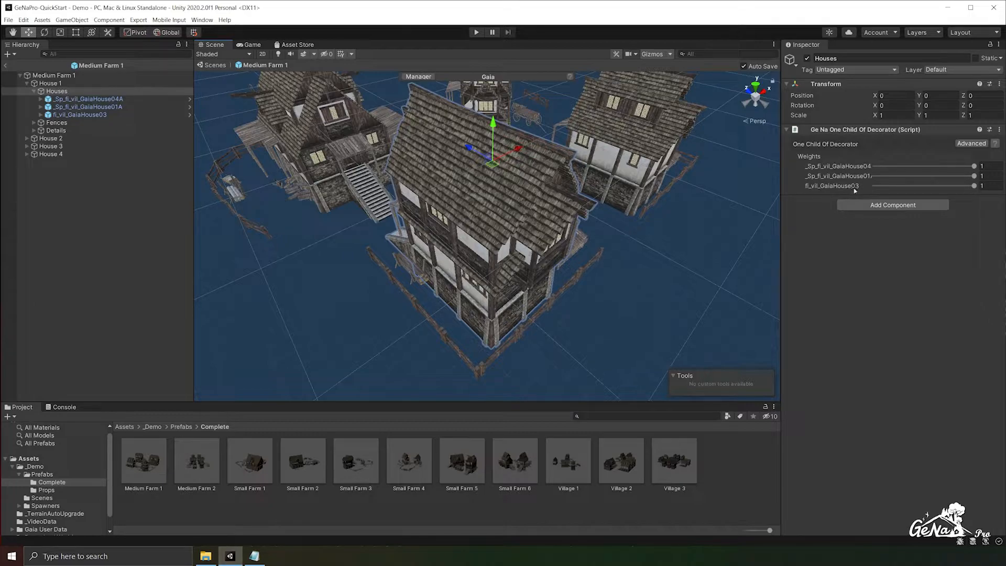
pyautogui.click(926, 176)
pyautogui.click(927, 167)
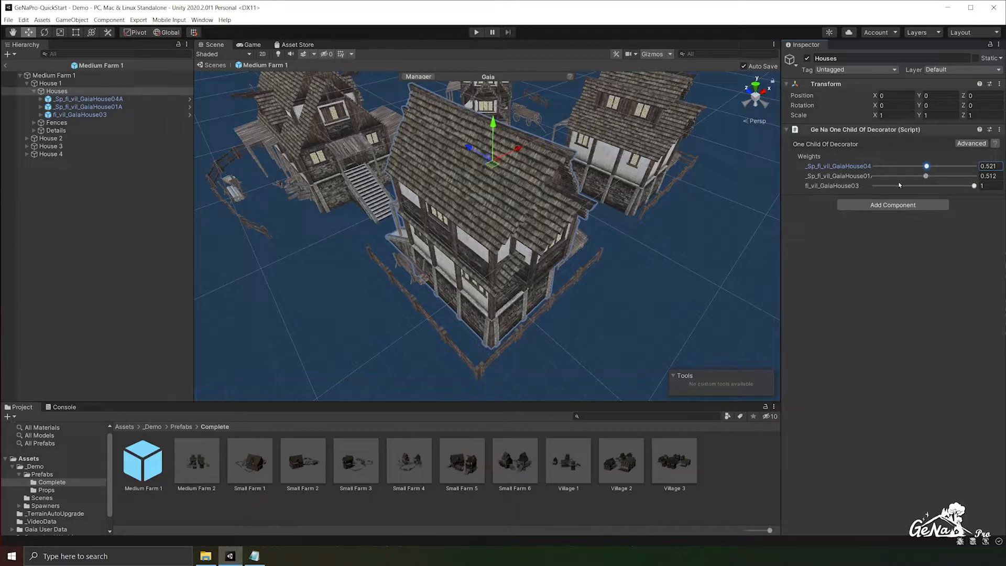
# - Expand House 1's Fences group and inspect the Transform Decorator on its _Sp_fl_vil_GaiaFenseFull pieces
pyautogui.click(56, 122)
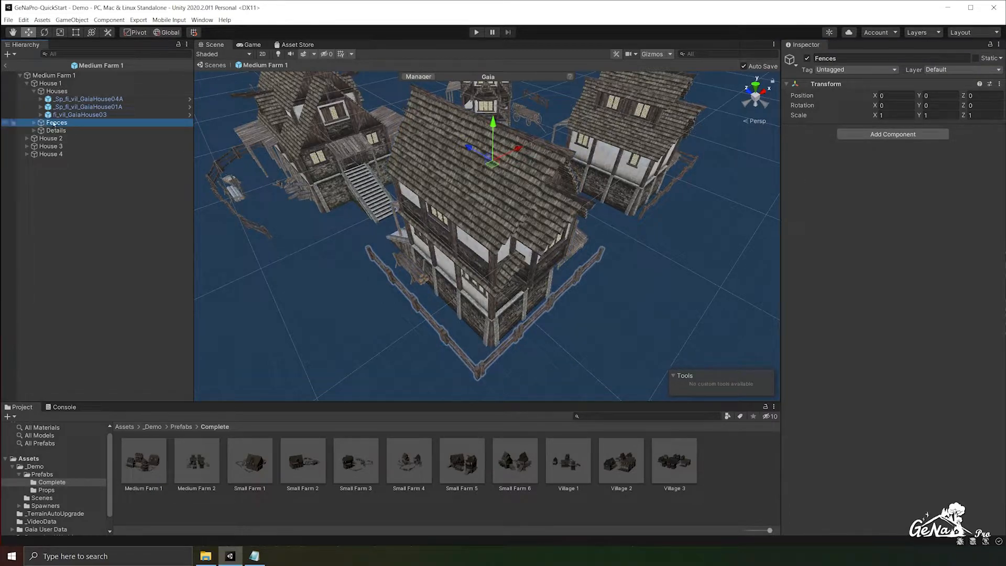
pyautogui.click(36, 131)
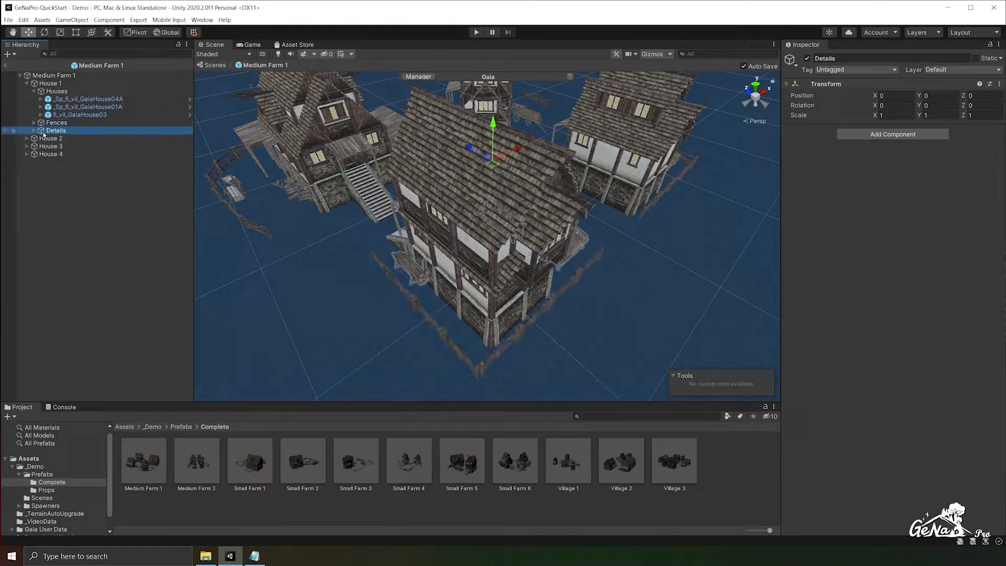
pyautogui.click(34, 122)
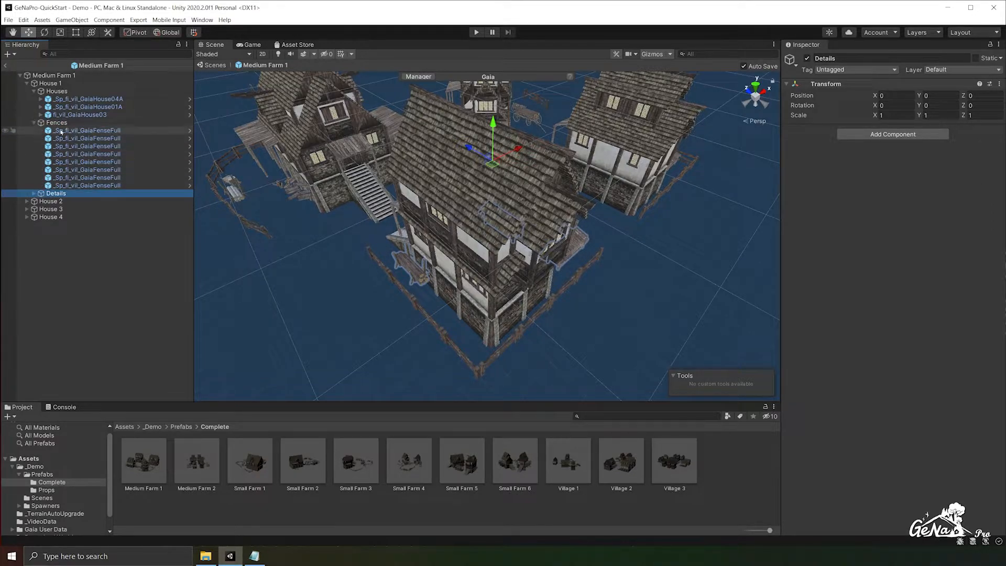
pyautogui.click(92, 132)
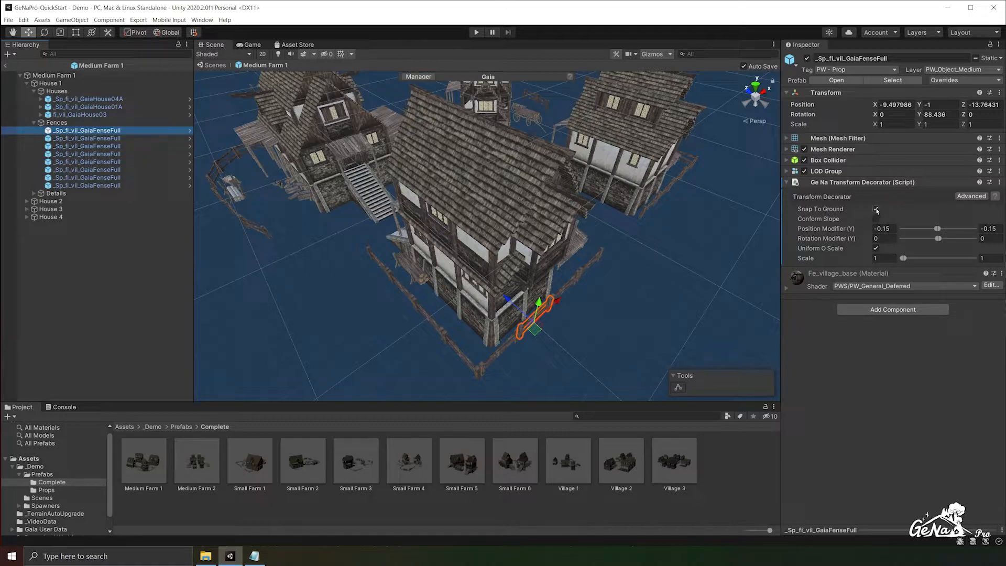
pyautogui.click(131, 147)
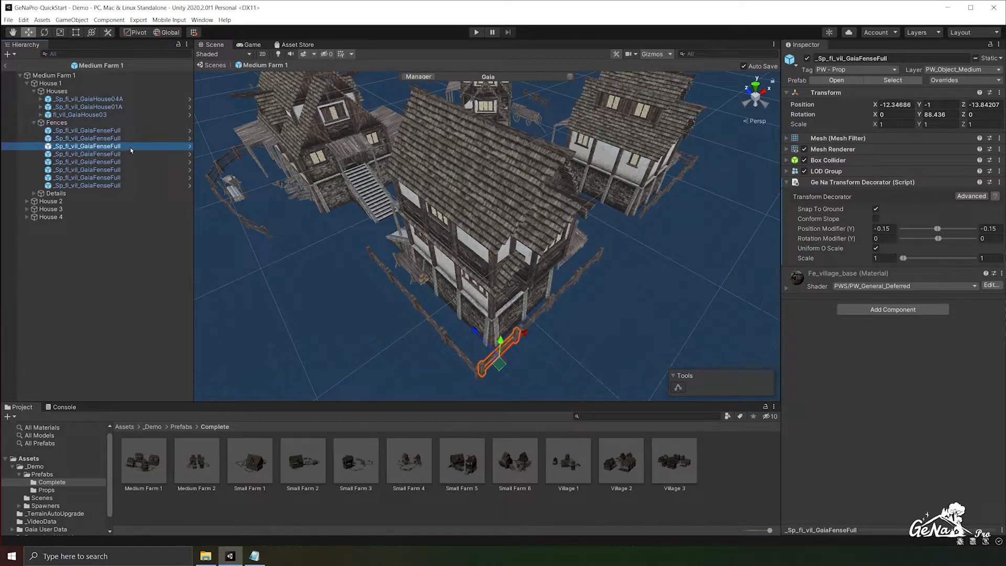
# - Expand House 1's Details group and inspect the Transform Decorator on its wood, wagon and chick props
pyautogui.click(34, 193)
pyautogui.click(72, 205)
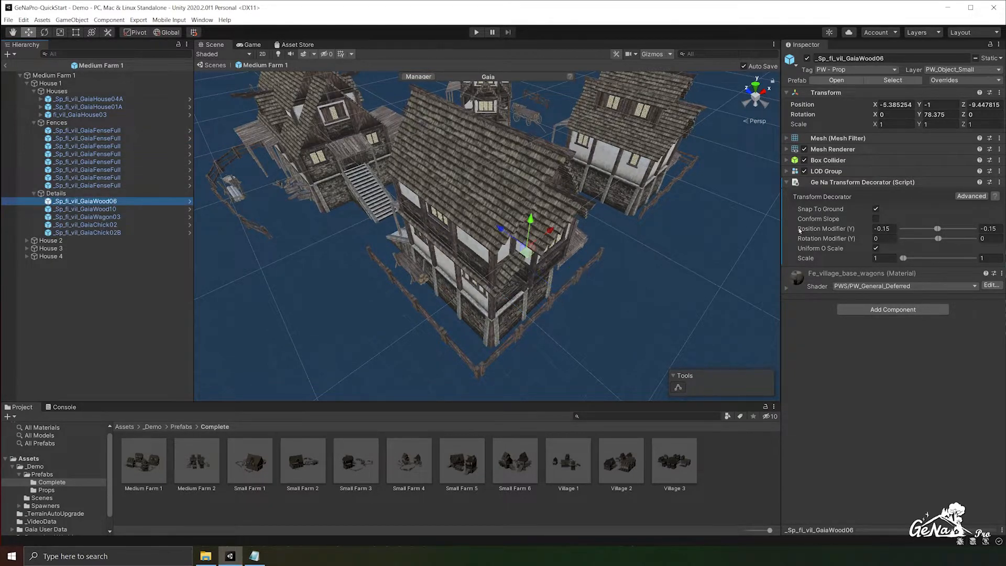
pyautogui.click(83, 209)
pyautogui.click(86, 217)
pyautogui.click(93, 226)
pyautogui.click(97, 233)
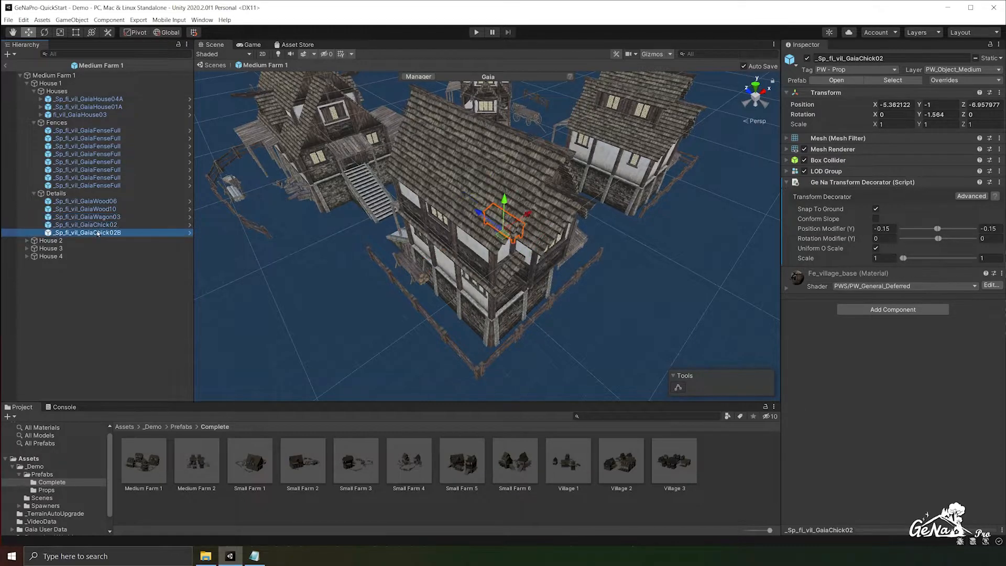
# - Look over the whole farm and expand House 2, House 3 and House 4 to review their child groups
pyautogui.keyDown('alt'); pyautogui.moveTo(597, 167); pyautogui.dragTo(357, 151); pyautogui.keyUp('alt')
pyautogui.scroll(-7, 356, 150)
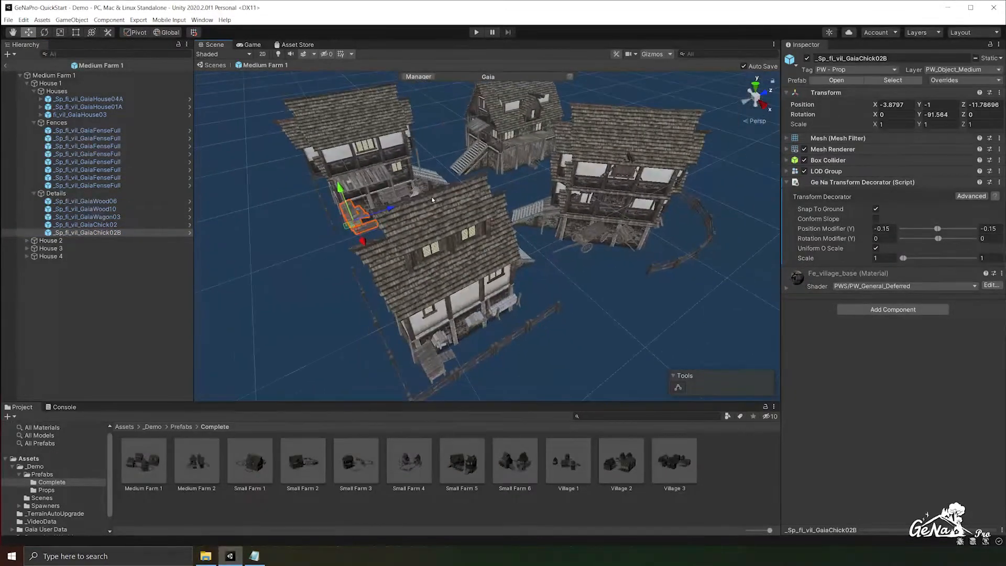
pyautogui.click(27, 240)
pyautogui.click(27, 272)
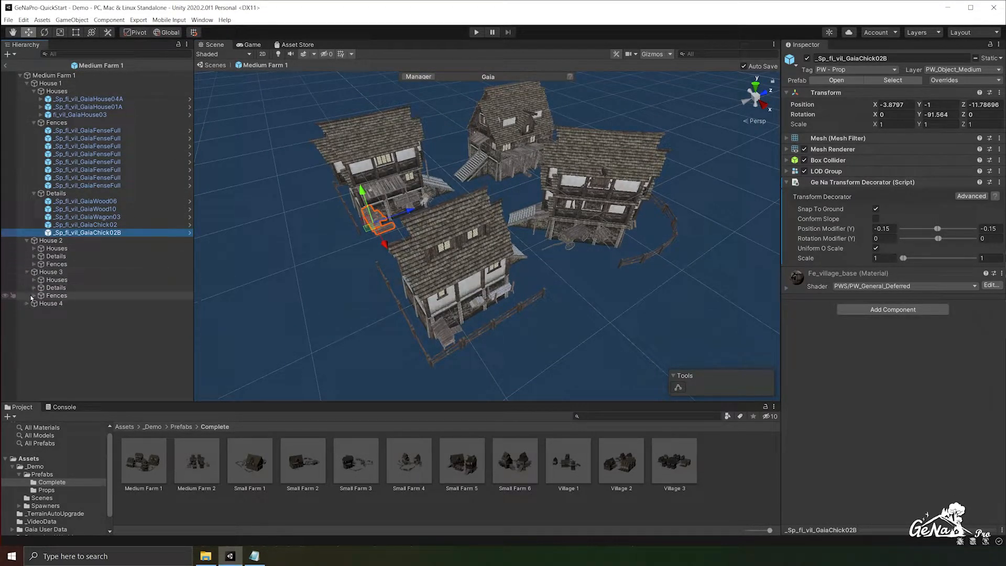
pyautogui.click(26, 304)
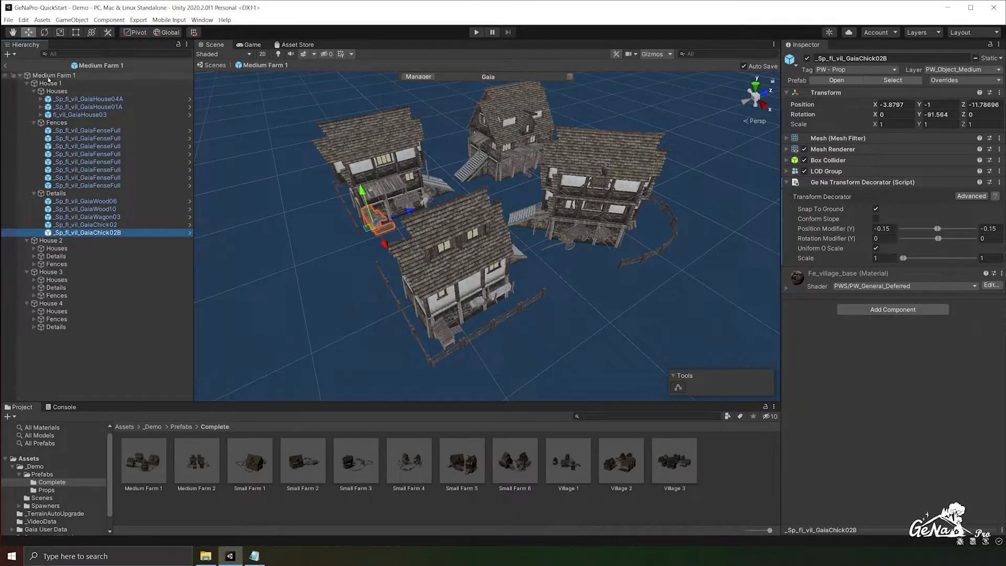
# - Return to the Demo scene and add a GeNa spawner that uses DefaultPalette as its palette
pyautogui.click(7, 66)
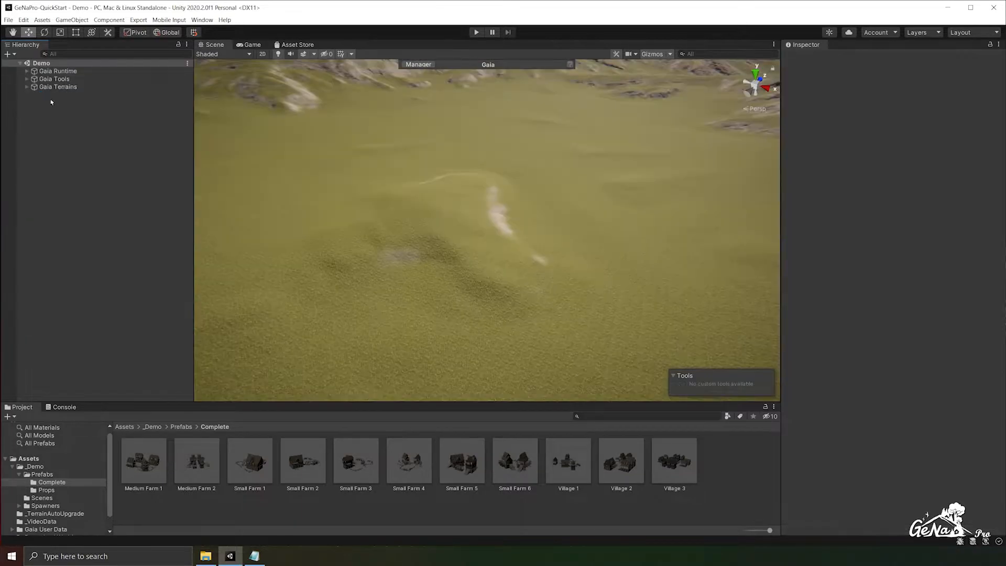
pyautogui.rightClick(79, 110)
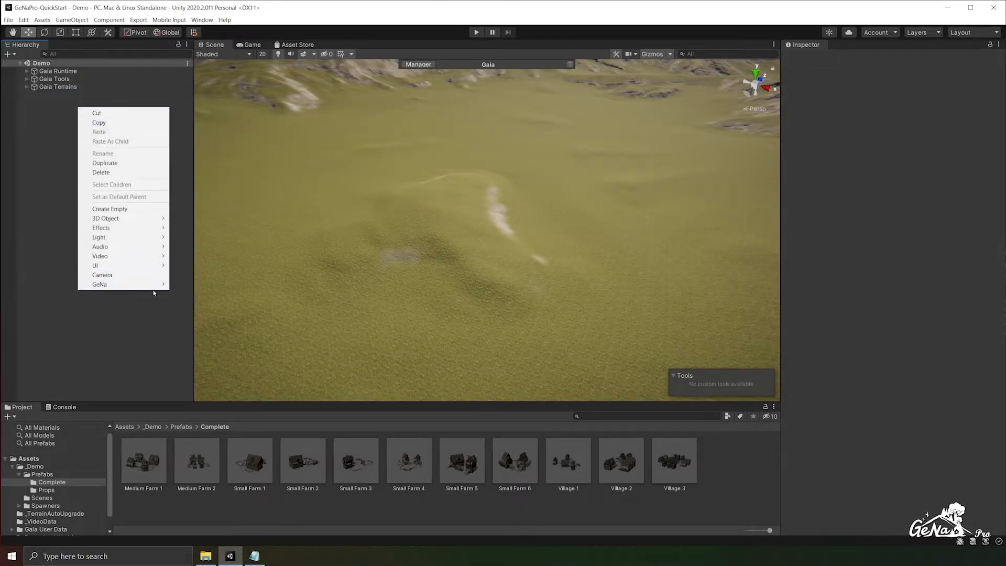
pyautogui.moveTo(152, 284)
pyautogui.click(197, 286)
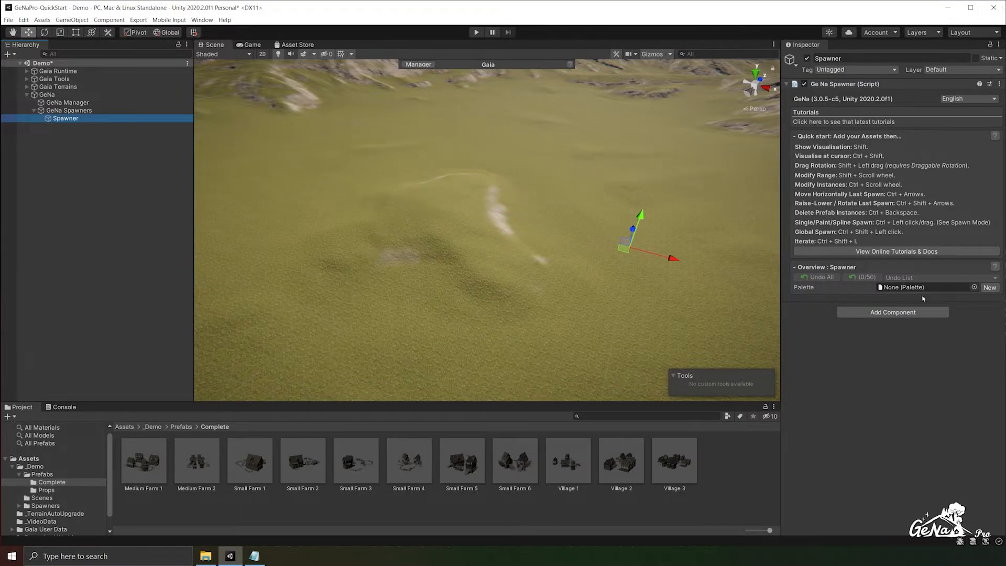
pyautogui.click(973, 287)
pyautogui.click(998, 250)
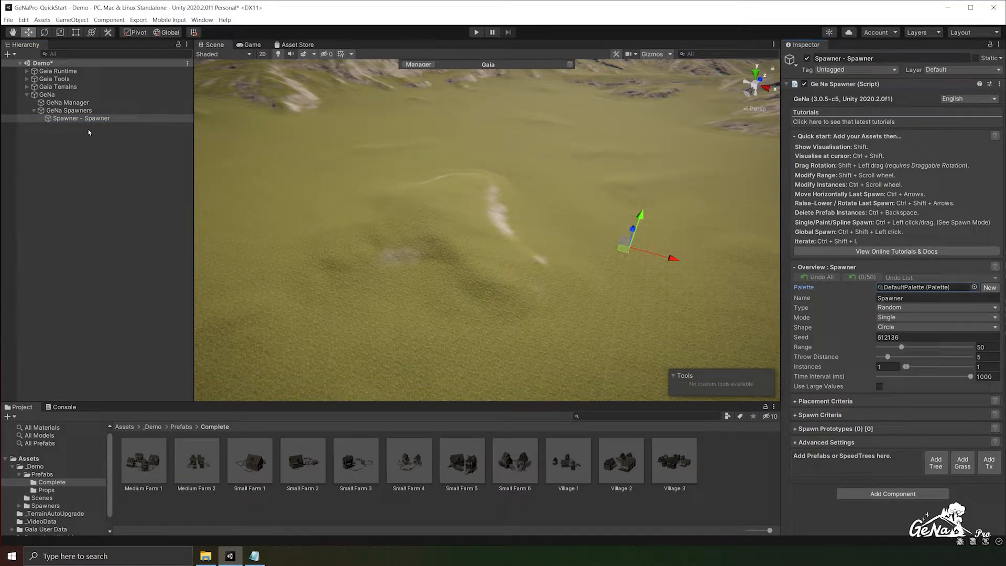
# - Add the Medium Farm 1 prefab to the spawner and expand the details of its spawn prototype
pyautogui.moveTo(54, 482); pyautogui.dragTo(838, 466)
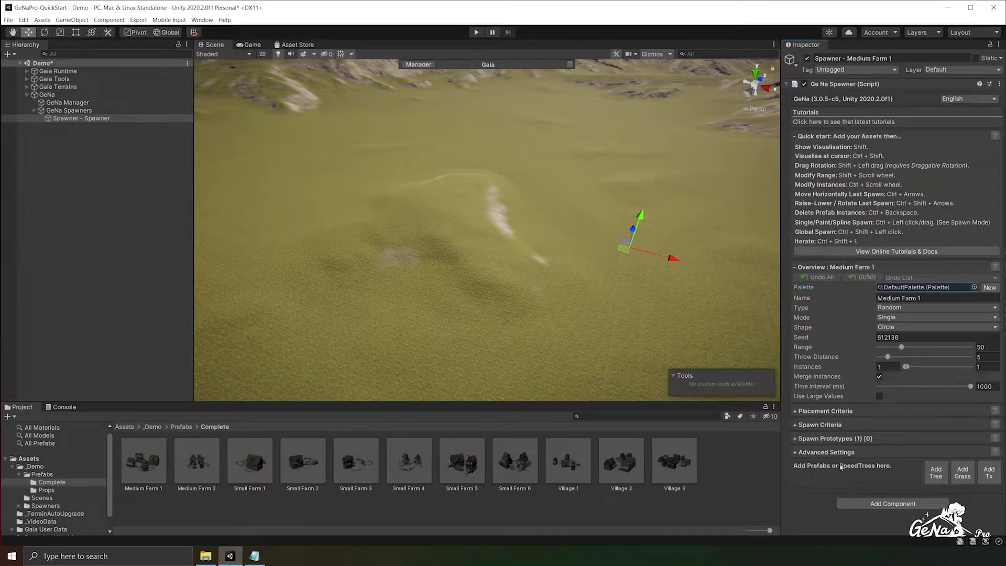
pyautogui.click(826, 438)
pyautogui.scroll(-2, 827, 443)
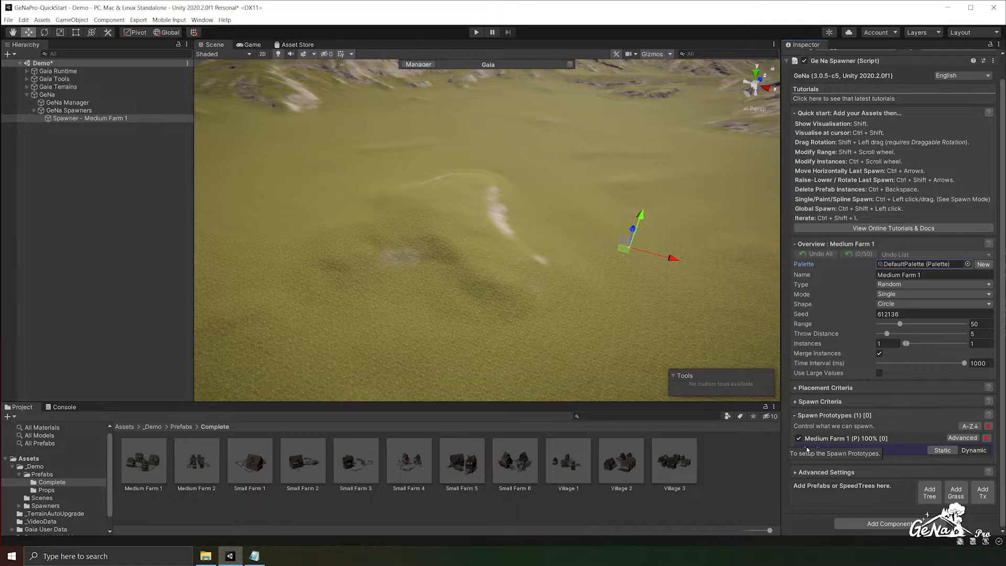
pyautogui.click(807, 449)
pyautogui.scroll(-5, 812, 446)
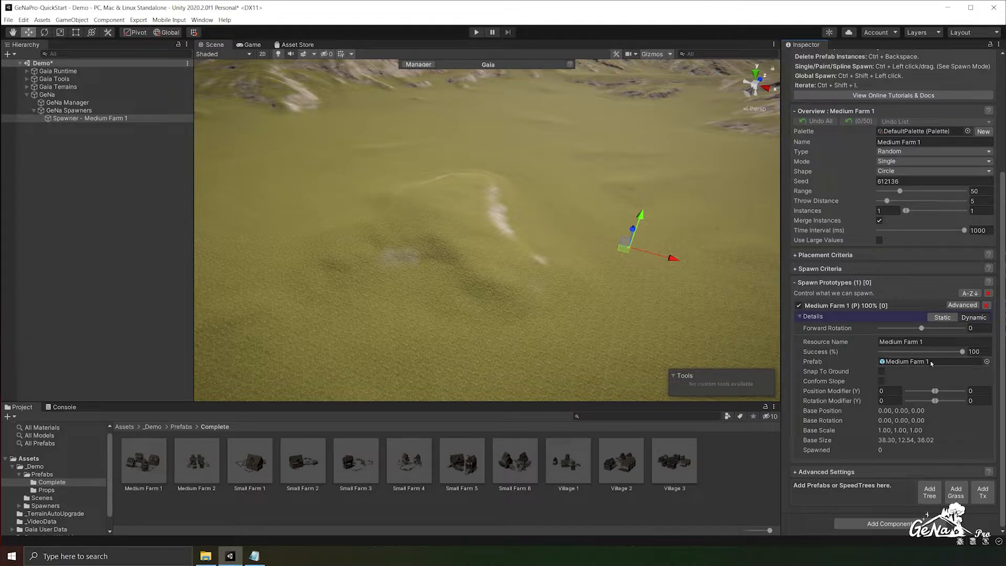
# - Spawn Medium Farm 1 at four spots across the terrain and undo all of those spawns
pyautogui.keyDown('ctrl'); pyautogui.click(471, 209); pyautogui.keyUp('ctrl')
pyautogui.keyDown('ctrl'); pyautogui.click(663, 150); pyautogui.keyUp('ctrl')
pyautogui.keyDown('ctrl'); pyautogui.click(495, 132); pyautogui.keyUp('ctrl')
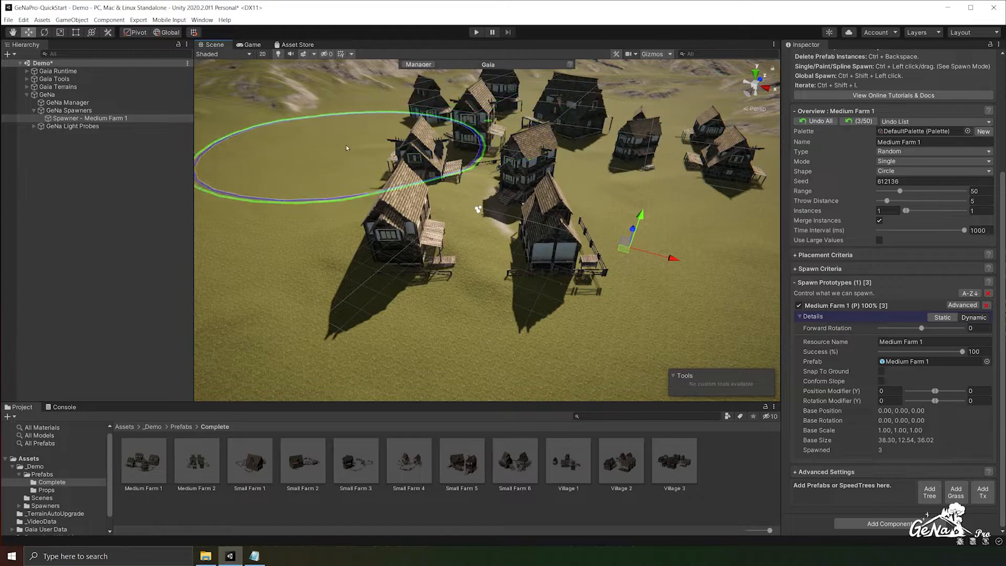
pyautogui.keyDown('ctrl'); pyautogui.click(289, 168); pyautogui.keyUp('ctrl')
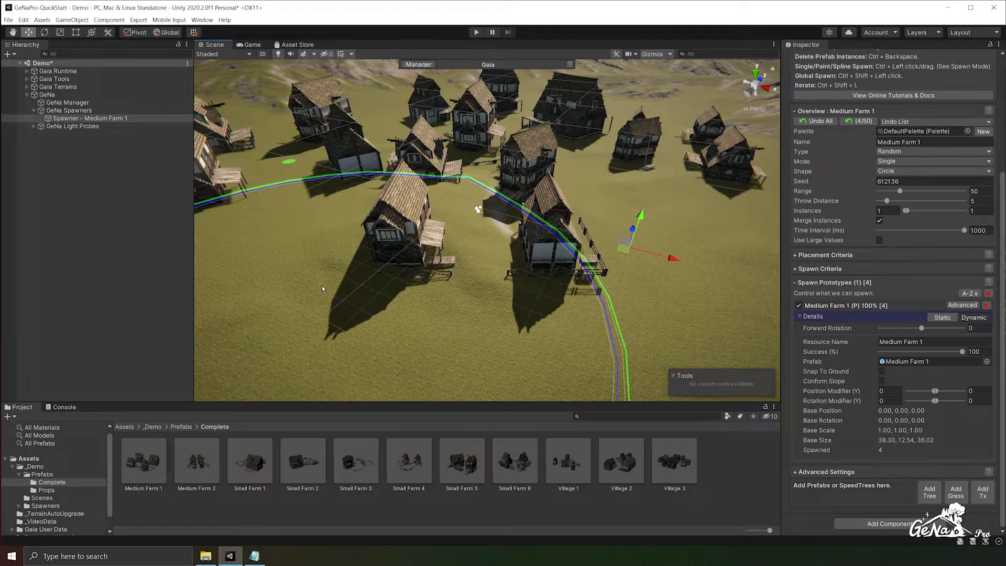
pyautogui.click(859, 121)
pyautogui.click(860, 121)
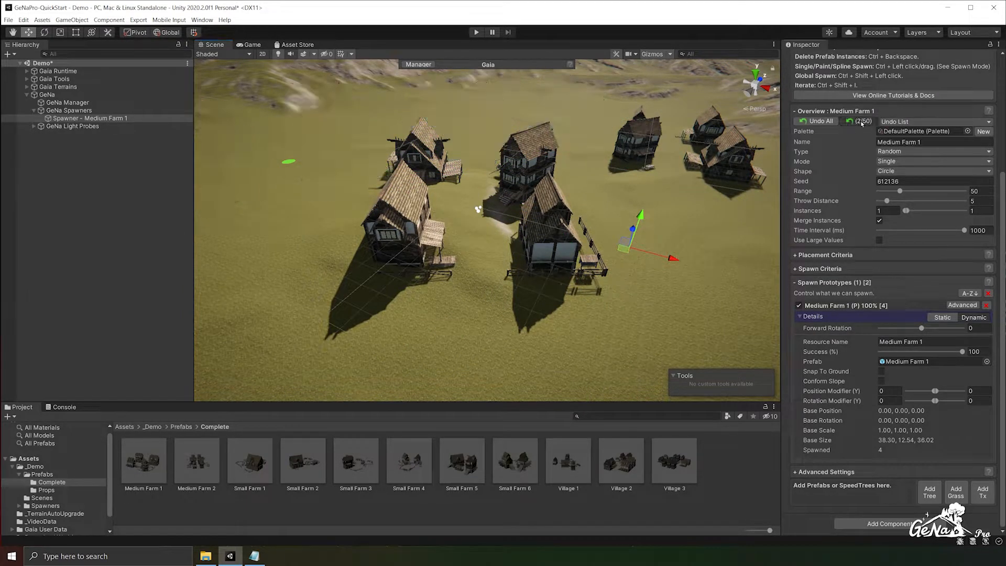
pyautogui.click(860, 121)
pyautogui.click(860, 121)
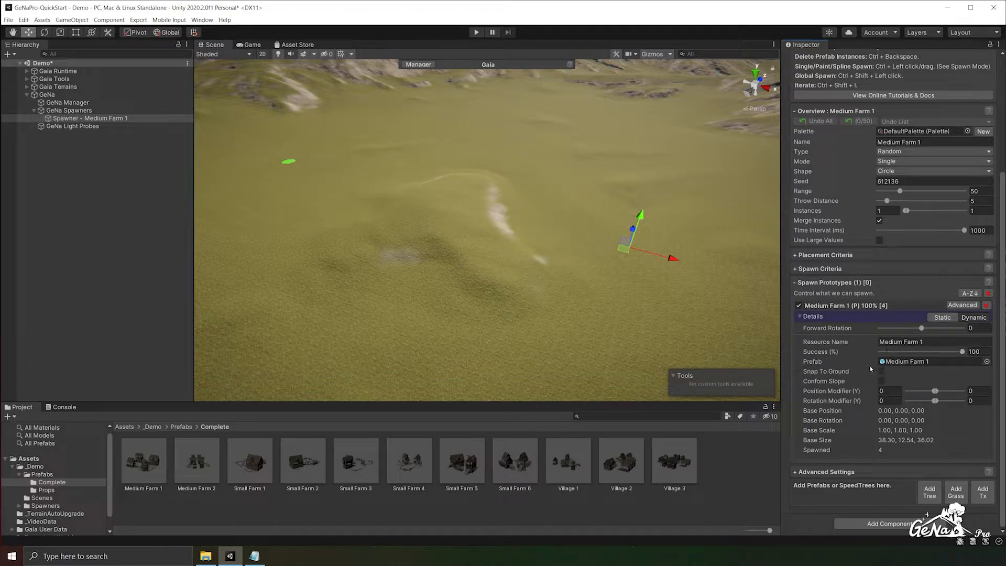
# - Add a Ge Na Prefab Unpacker Decorator to the root of the Medium Farm 1 prefab and return to the Demo scene
pyautogui.click(904, 365)
pyautogui.doubleClick(900, 363)
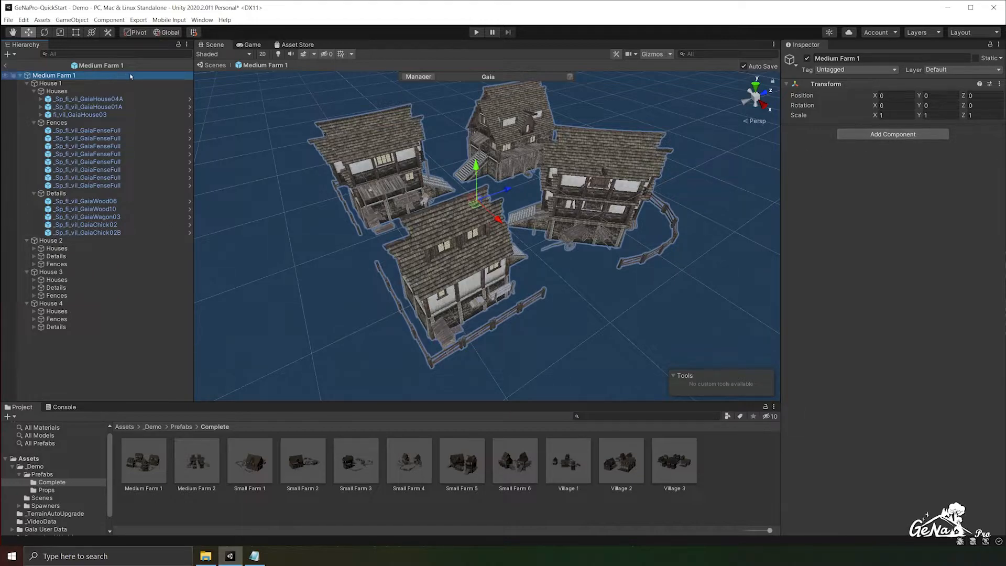
pyautogui.click(910, 137)
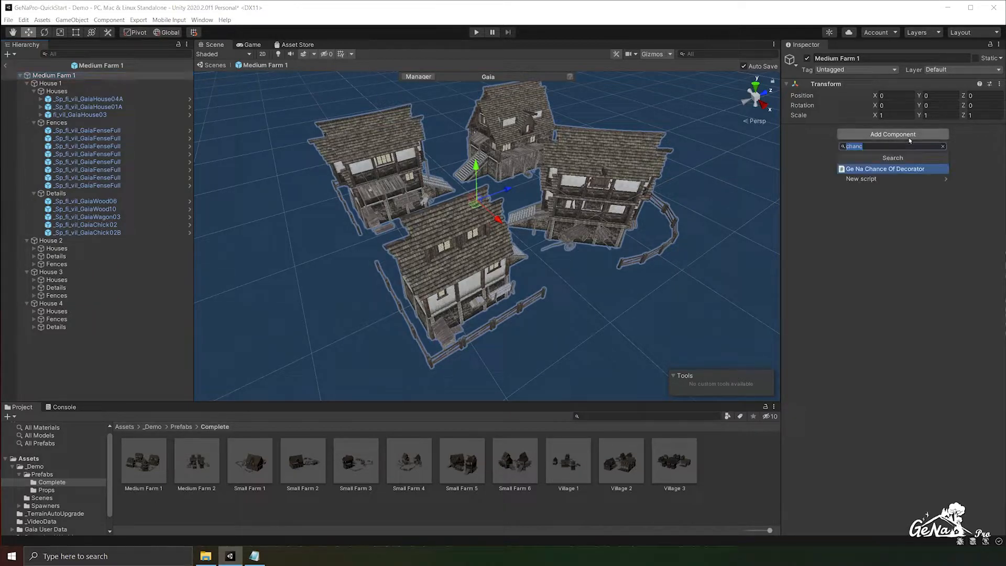
pyautogui.write('Prefab')
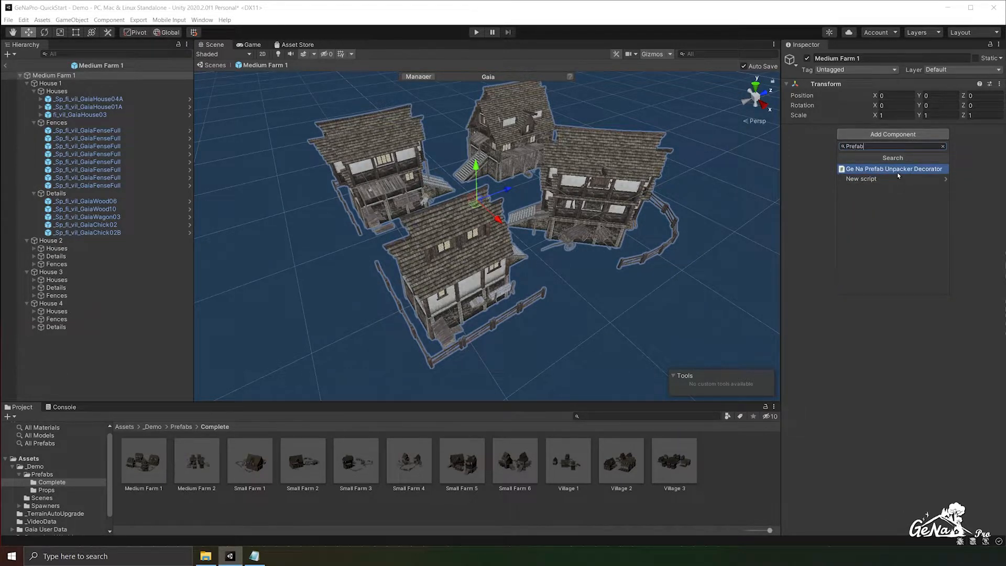
pyautogui.click(898, 170)
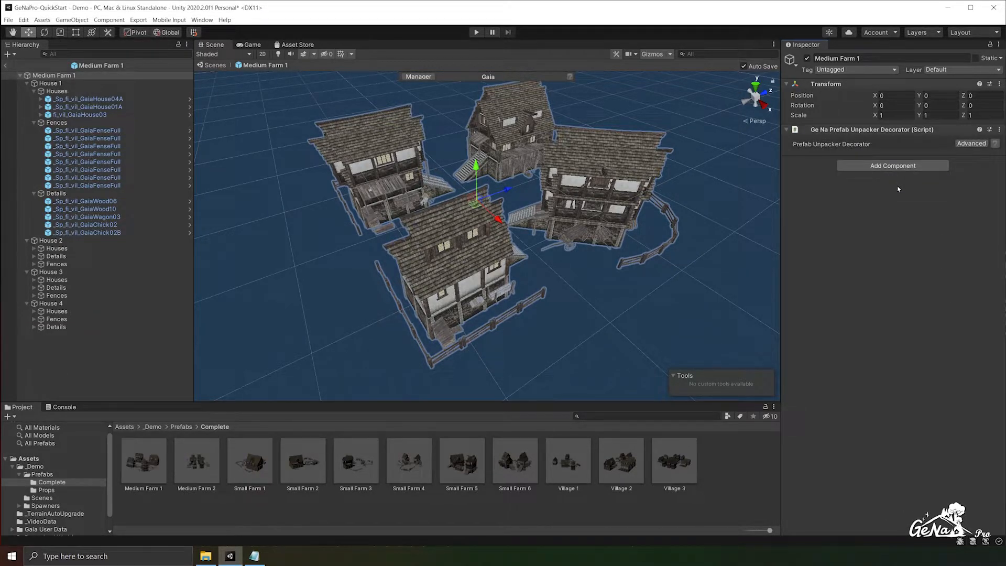
pyautogui.click(7, 64)
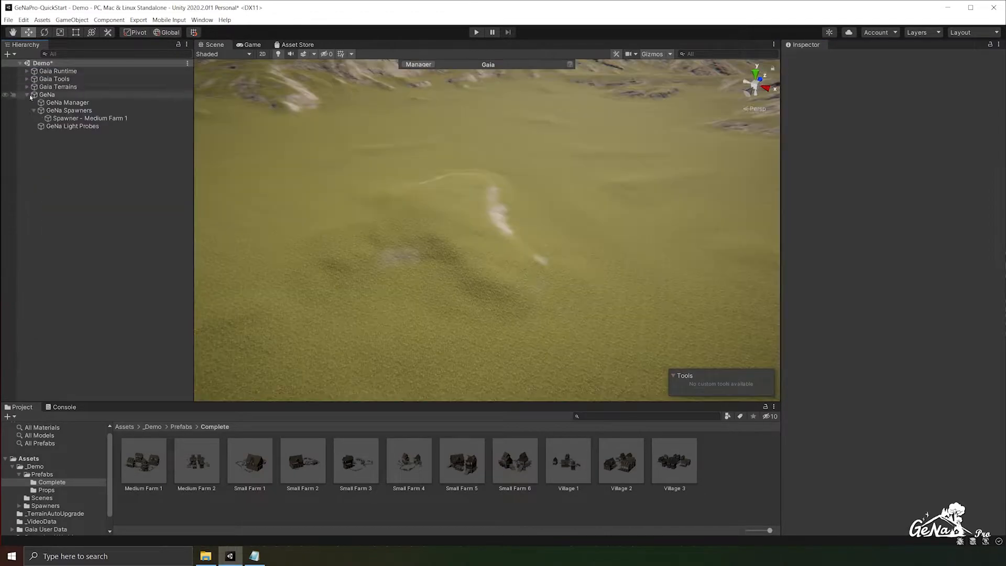
# - Delete all prototypes from the Medium Farm 1 spawner and add the updated Medium Farm 1 prefab to it
pyautogui.click(988, 449)
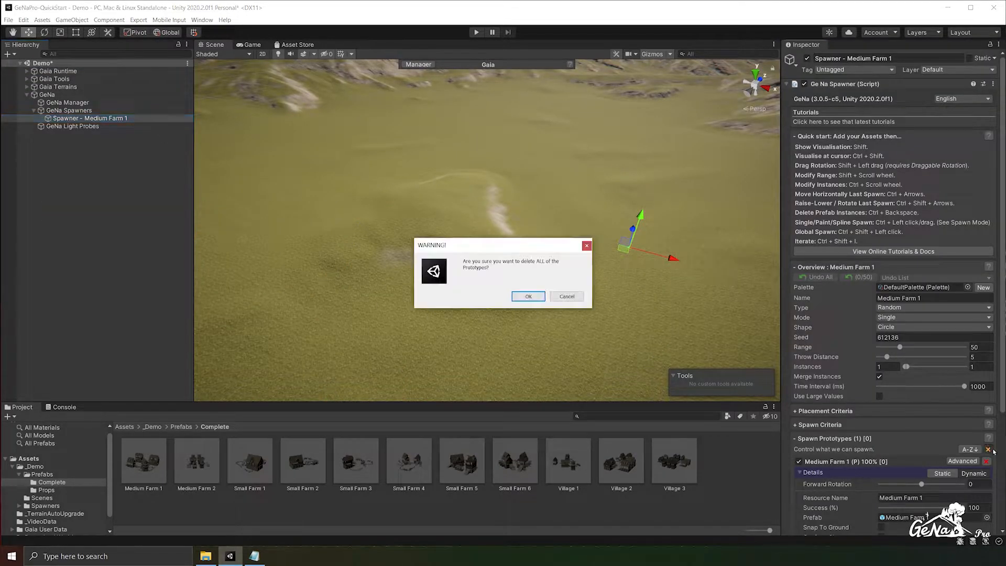
pyautogui.press('Return')
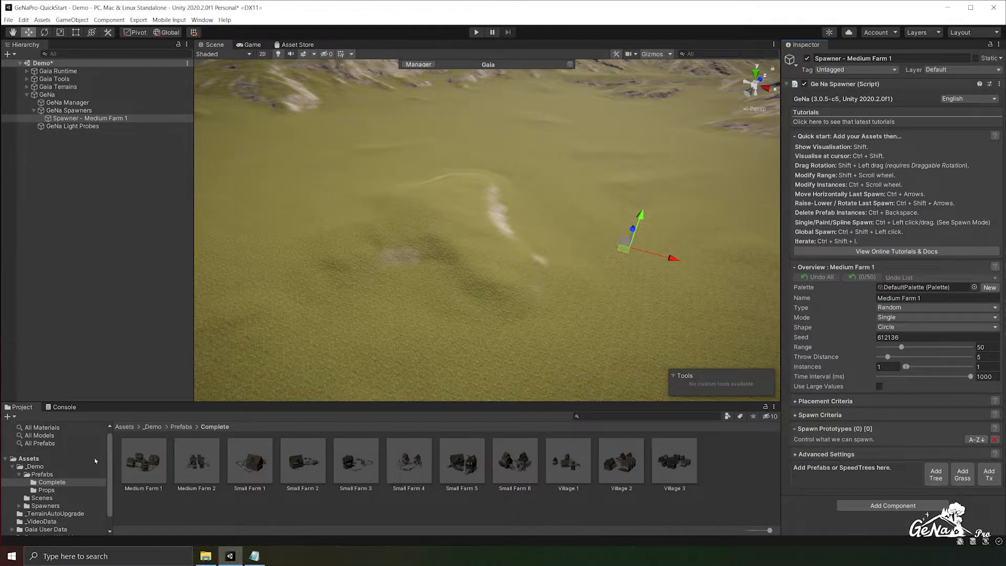
pyautogui.click(121, 468)
pyautogui.click(89, 118)
pyautogui.moveTo(144, 461); pyautogui.dragTo(876, 484)
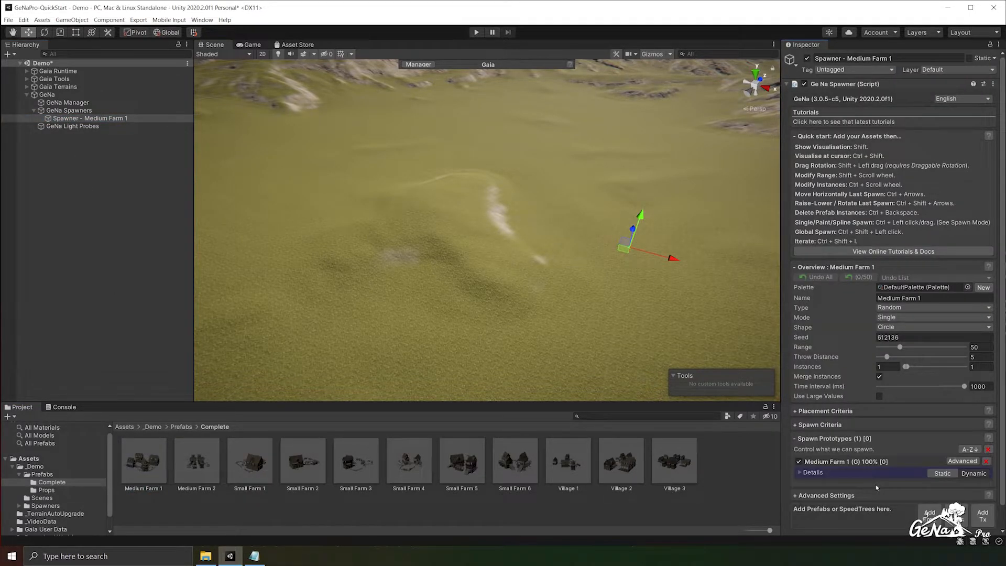
# - Expand the Medium Farm 1 prototype down to House 1 and its Houses group to review their decorators
pyautogui.click(820, 474)
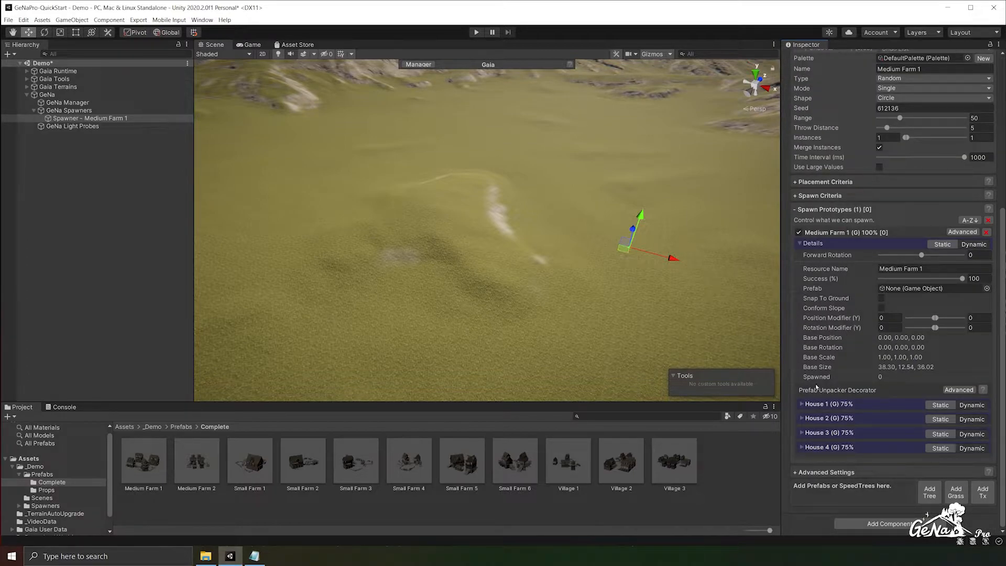
pyautogui.click(801, 404)
pyautogui.scroll(-5, 832, 323)
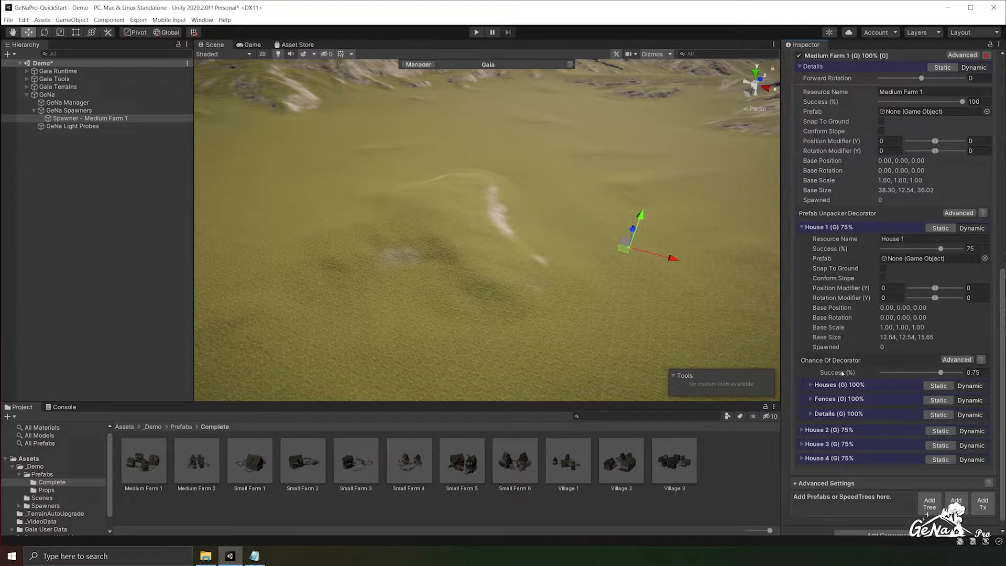
pyautogui.click(811, 384)
pyautogui.scroll(-5, 810, 388)
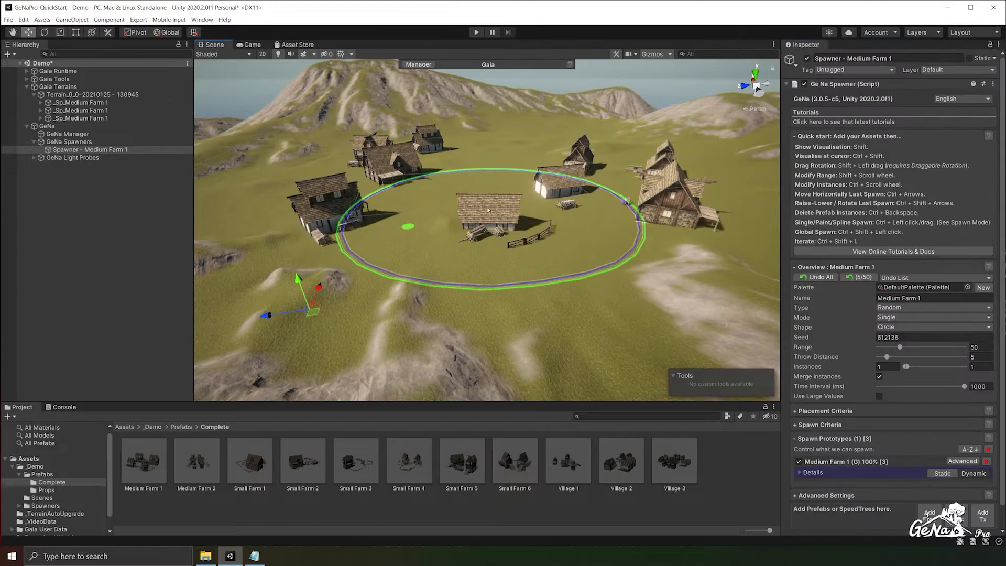
# - Spawn several Medium Farm 1 instances around the terrain and look over the varied results
pyautogui.moveTo(356, 293); pyautogui.dragTo(355, 306, button='right')
pyautogui.keyDown('alt'); pyautogui.moveTo(355, 307); pyautogui.dragTo(352, 301); pyautogui.keyUp('alt')
pyautogui.keyDown('ctrl'); pyautogui.click(594, 220); pyautogui.keyUp('ctrl')
pyautogui.keyDown('alt'); pyautogui.moveTo(516, 263); pyautogui.dragTo(368, 230); pyautogui.keyUp('alt')
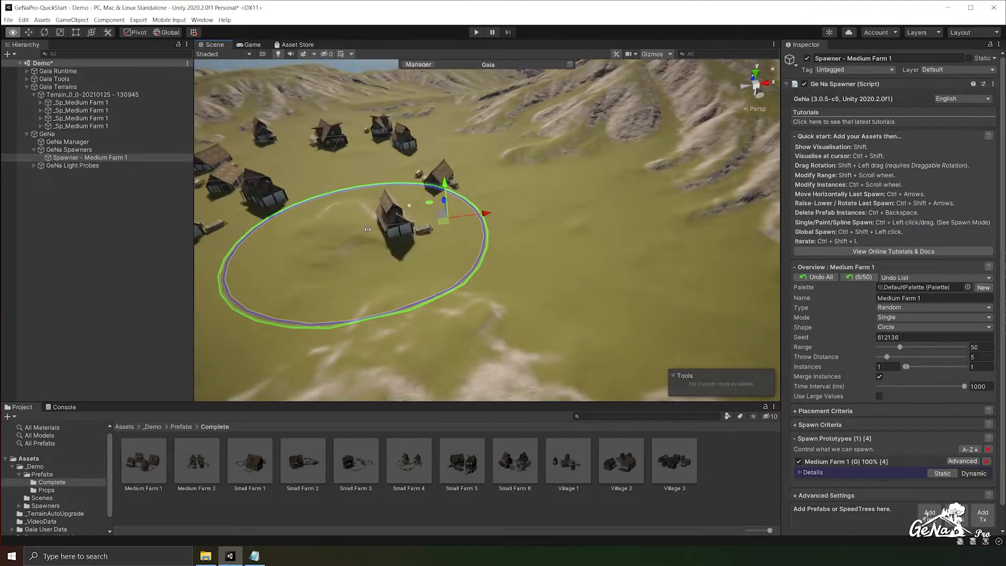
pyautogui.keyDown('ctrl'); pyautogui.click(603, 241); pyautogui.keyUp('ctrl')
pyautogui.keyDown('alt'); pyautogui.moveTo(438, 284); pyautogui.dragTo(476, 244); pyautogui.keyUp('alt')
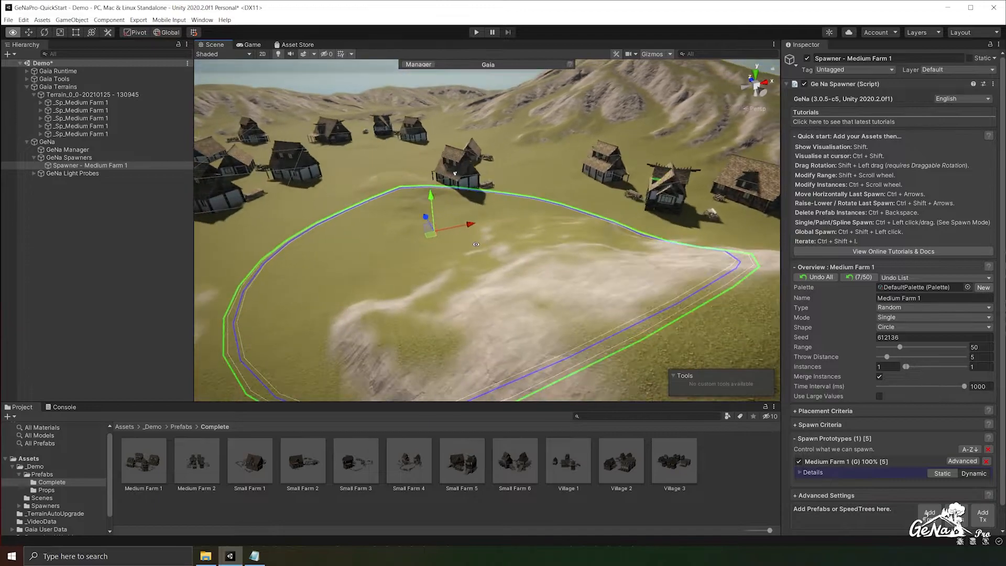
# - Open the Medium Farm 1 prefab and inspect the Transform Decorator on House 1's _Sp_fl_vil_GaiaHouse01A
pyautogui.doubleClick(147, 460)
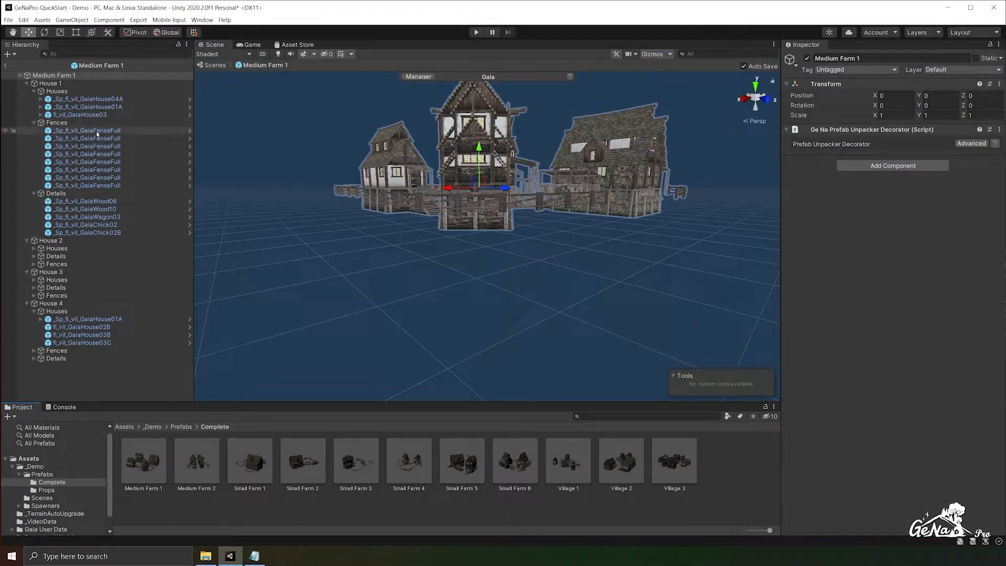
pyautogui.click(89, 106)
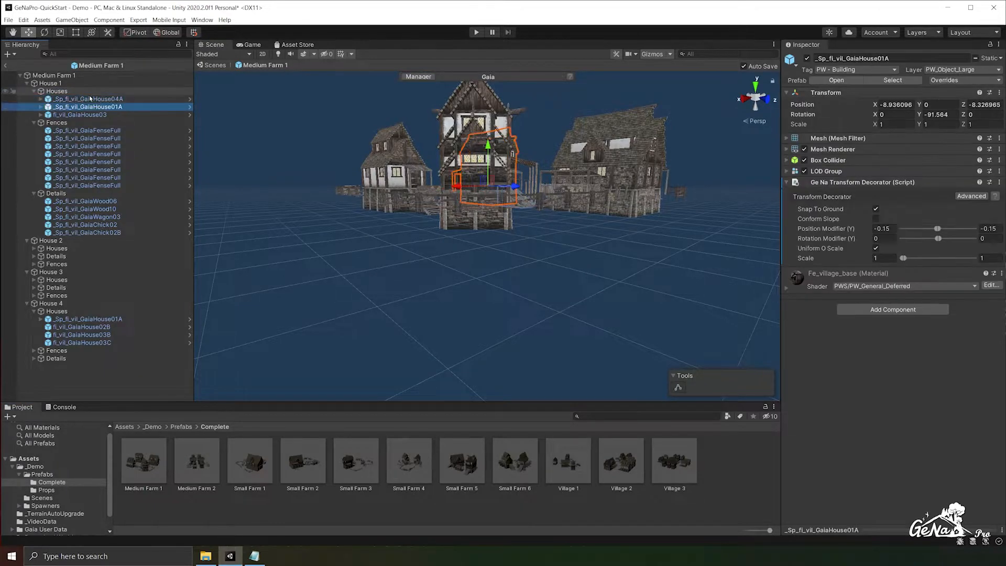
pyautogui.press('Down')
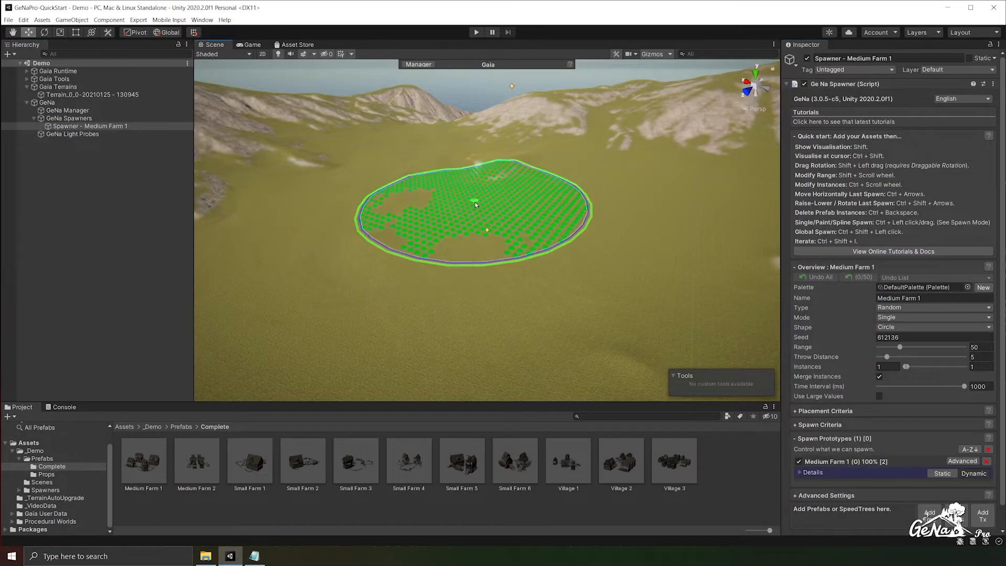
# - Spawn one Medium Farm 1 on the open terrain and open the Medium Farm 1 prefab for editing
pyautogui.keyDown('ctrl'); pyautogui.click(475, 203); pyautogui.keyUp('ctrl')
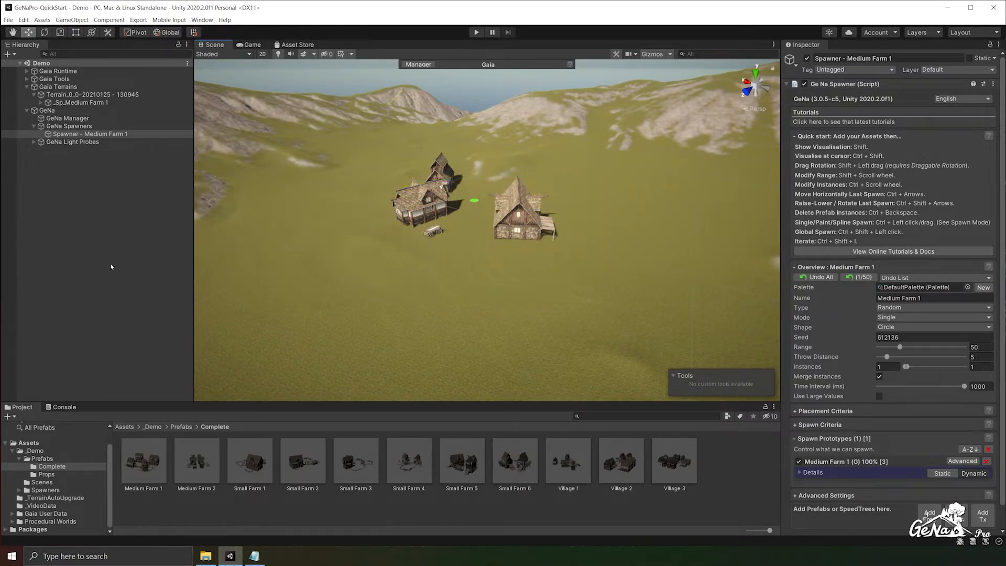
pyautogui.doubleClick(136, 466)
# - Create an empty child object named Flattener under Medium Farm 1 and place it above House 1
pyautogui.rightClick(55, 76)
pyautogui.click(108, 177)
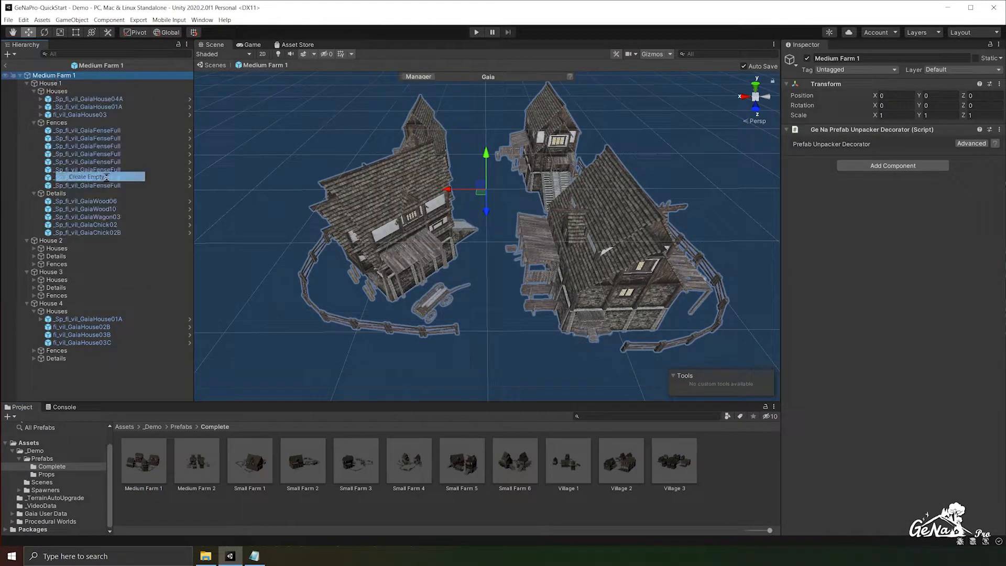
pyautogui.moveTo(55, 367); pyautogui.dragTo(56, 82)
pyautogui.press('F2')
pyautogui.write('Flattener')
pyautogui.press('Return')
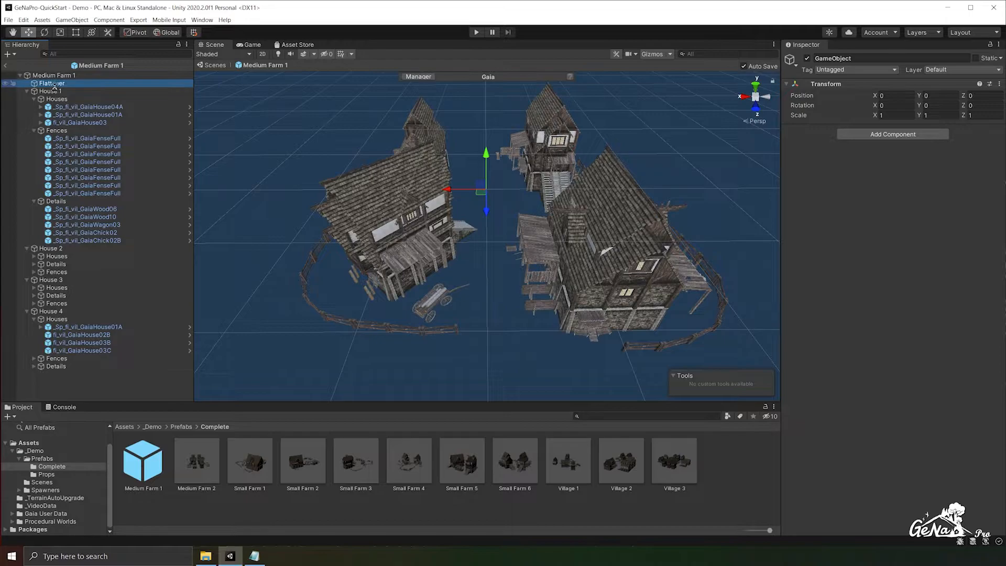
# - Collapse the House 1, House 2, House 3 and House 4 groups in the prefab's hierarchy
pyautogui.click(27, 91)
pyautogui.click(26, 100)
pyautogui.click(27, 107)
pyautogui.click(27, 115)
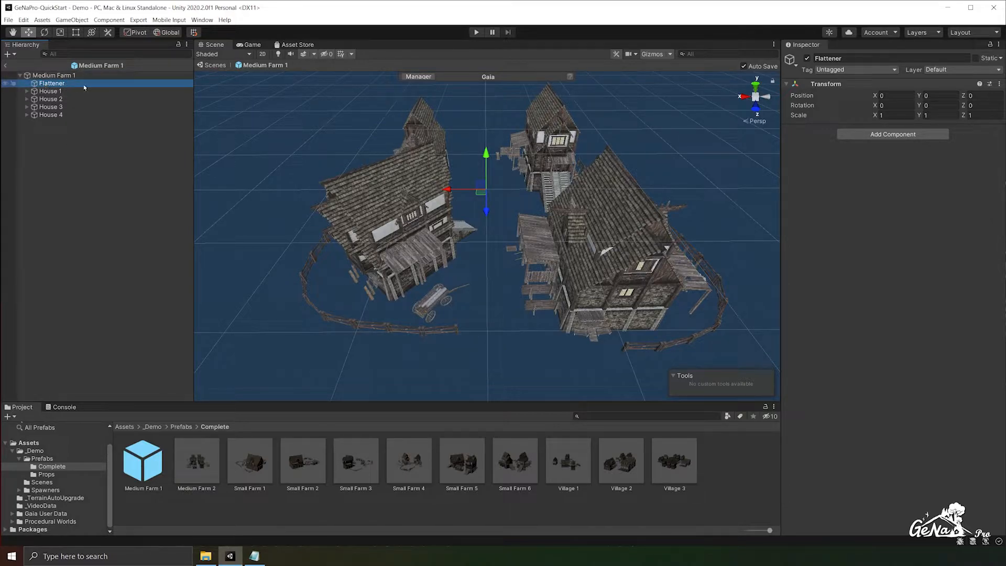
pyautogui.click(26, 92)
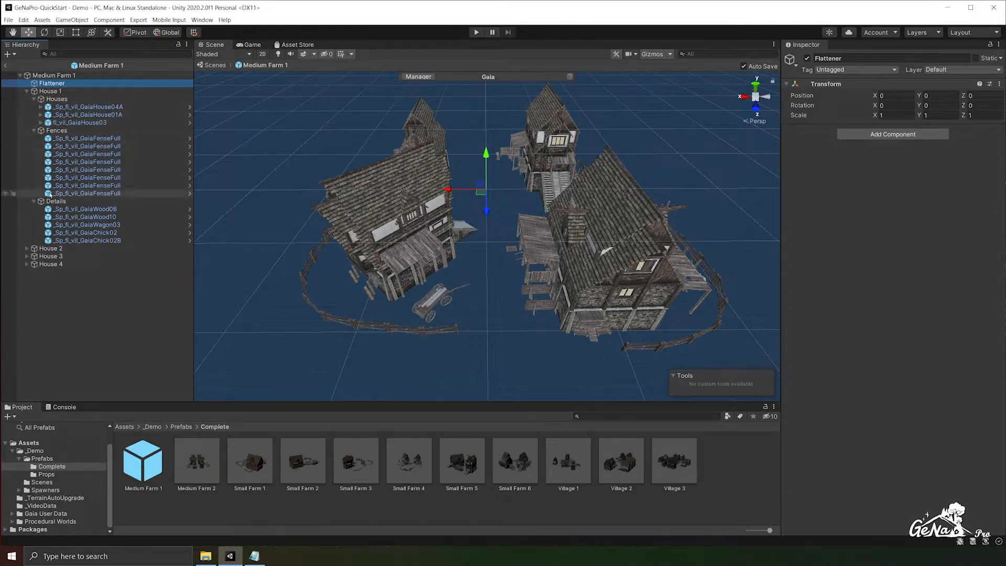
pyautogui.click(27, 92)
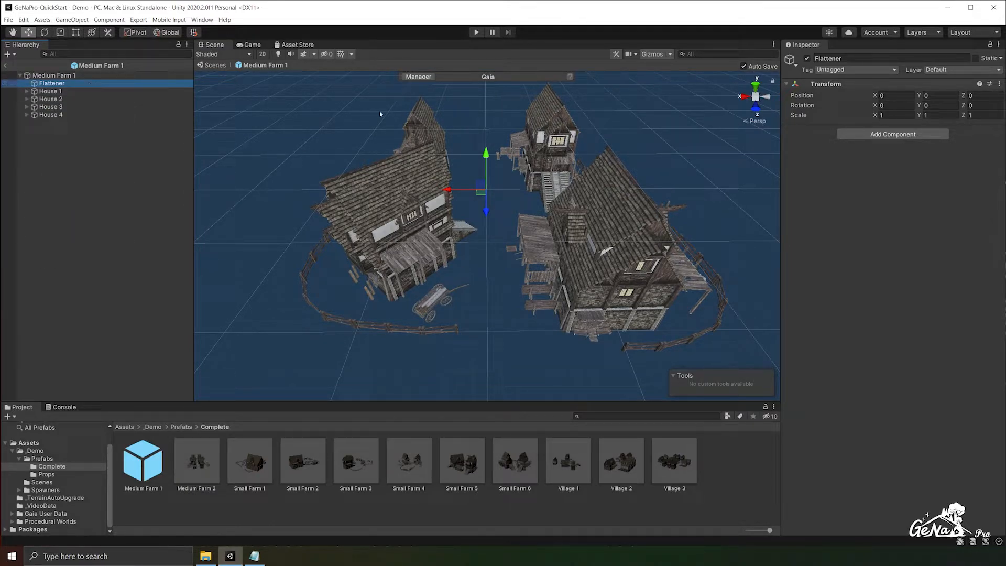
# - Add a Ge Na Terrain Decorator with the solid round brush shape to Flattener and return to the Demo scene
pyautogui.click(890, 135)
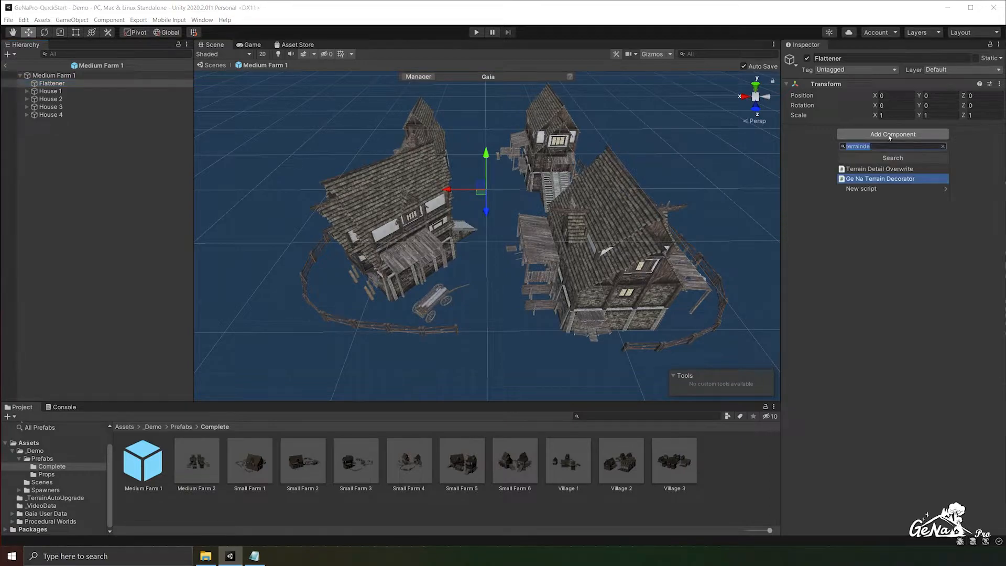
pyautogui.click(885, 179)
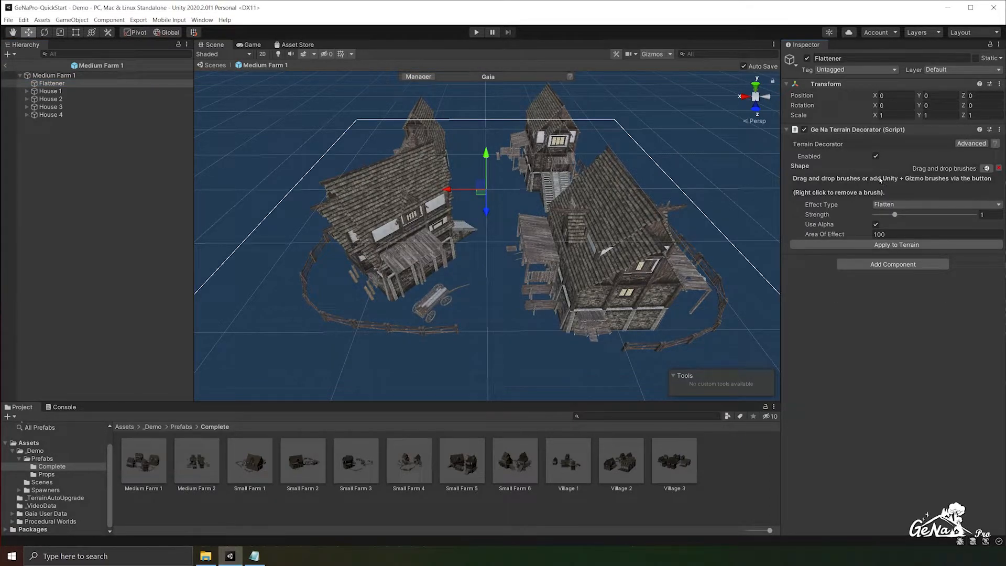
pyautogui.click(985, 168)
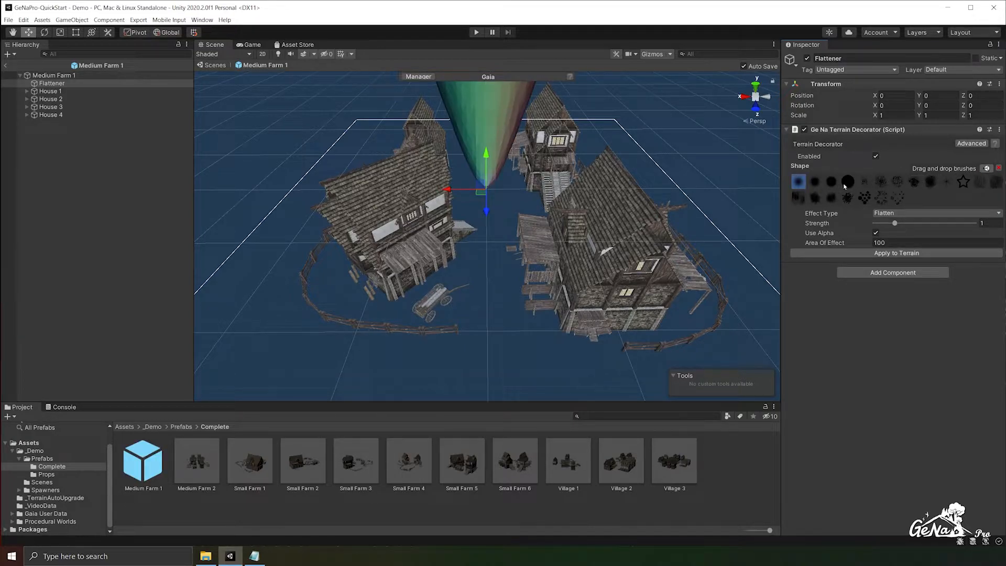
pyautogui.click(849, 182)
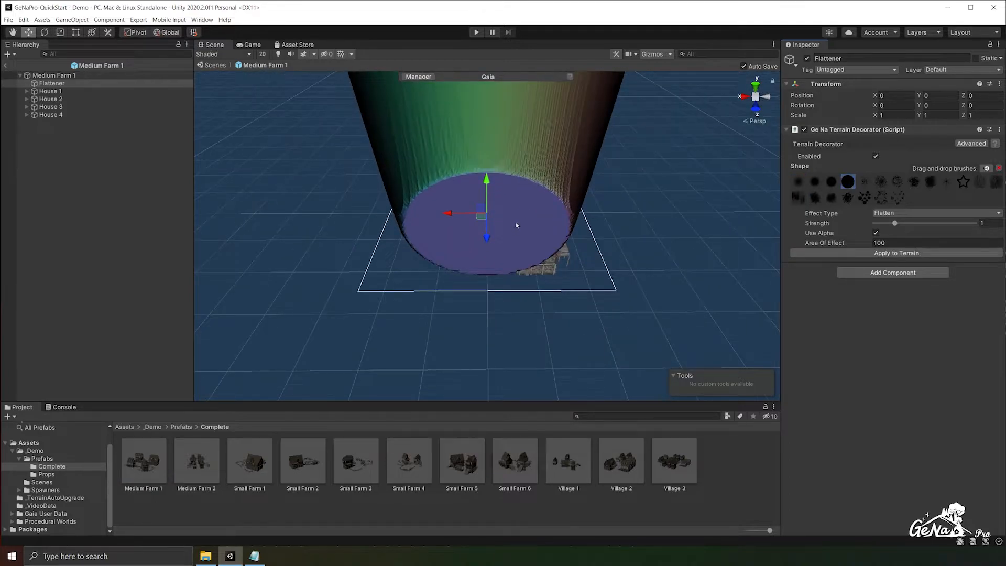
pyautogui.scroll(2, 518, 225)
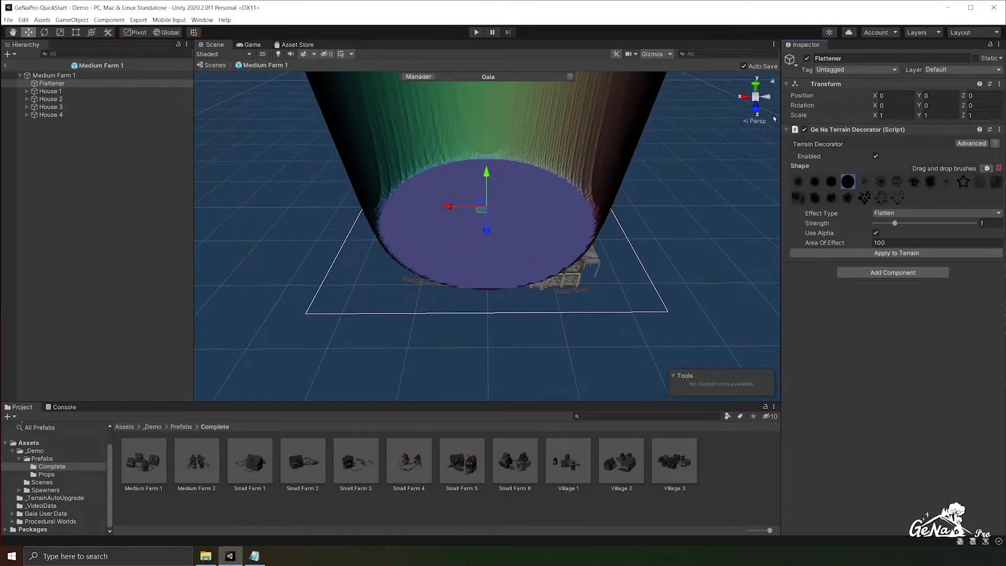
pyautogui.click(6, 66)
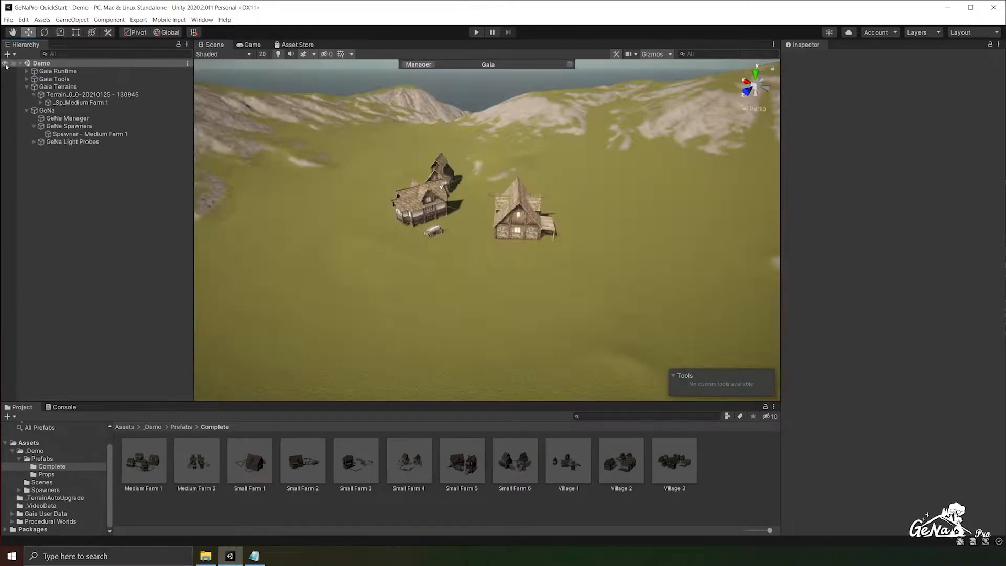
# - Place a Medium Farm 1 instance beside the spawned farm, preview its Flattener area, and move the farm to X -79.56, Z -73.11
pyautogui.moveTo(124, 439); pyautogui.dragTo(636, 266)
pyautogui.moveTo(636, 266); pyautogui.dragTo(579, 248, button='right')
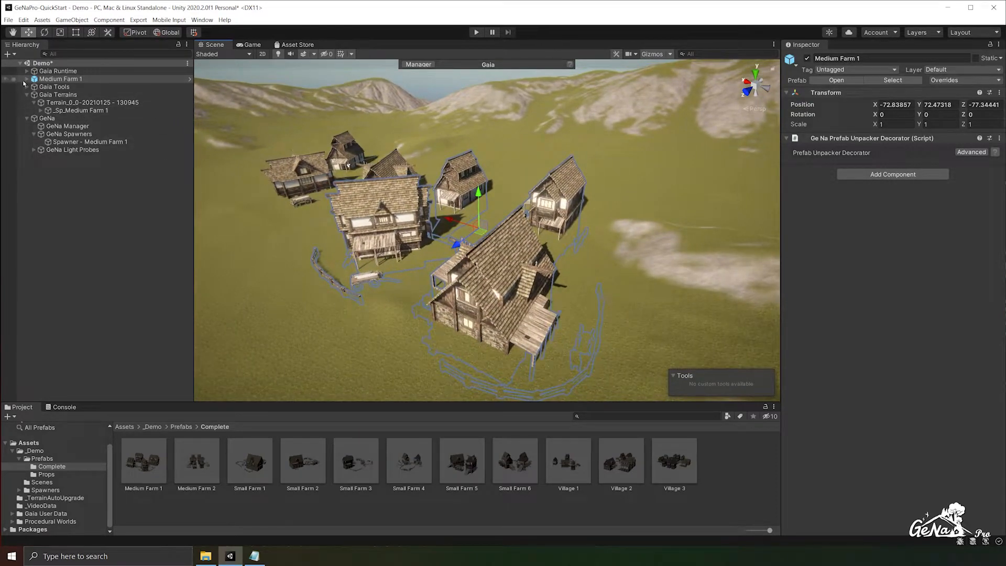
pyautogui.click(26, 79)
pyautogui.click(59, 87)
pyautogui.moveTo(445, 250); pyautogui.dragTo(607, 267, button='right')
pyautogui.scroll(-5, 608, 270)
pyautogui.scroll(3, 601, 277)
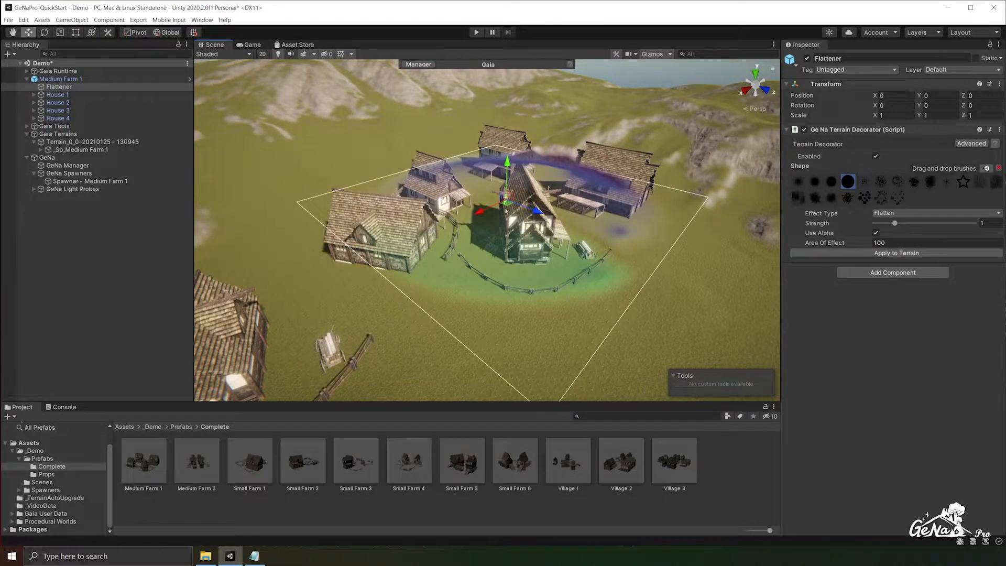
pyautogui.click(62, 79)
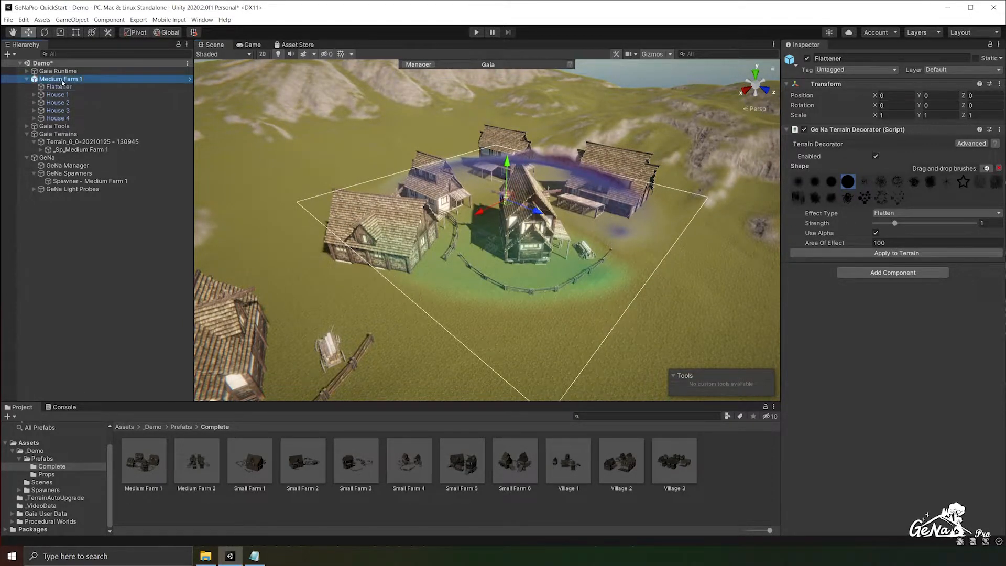
pyautogui.moveTo(506, 205); pyautogui.dragTo(552, 199)
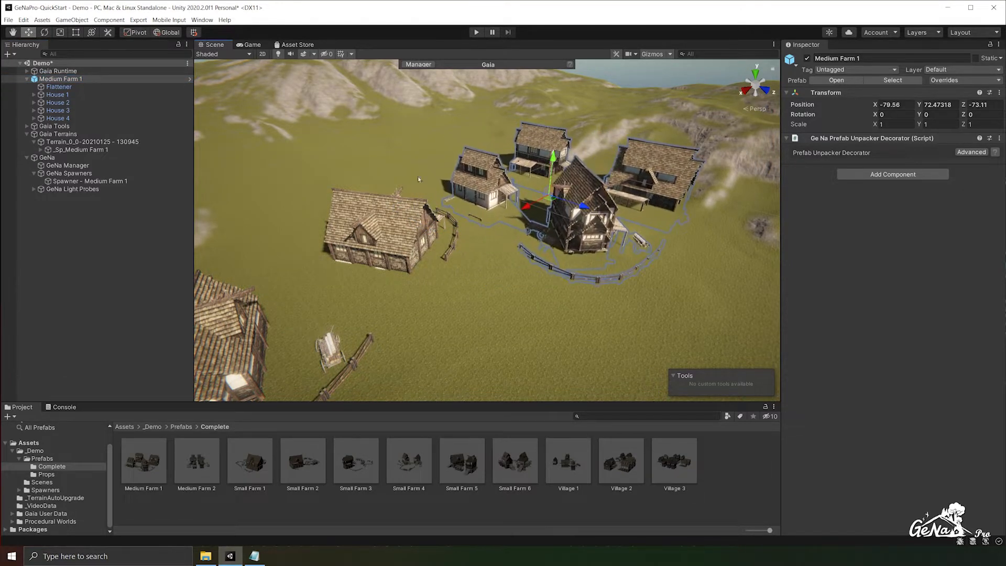
# - Give Flattener's Terrain Decorator the softer-edged round brush beside the solid one, strength 1.07 and an area of effect of 170
pyautogui.click(78, 87)
pyautogui.scroll(1, 592, 242)
pyautogui.moveTo(592, 242); pyautogui.dragTo(487, 278, button='middle')
pyautogui.scroll(2, 532, 296)
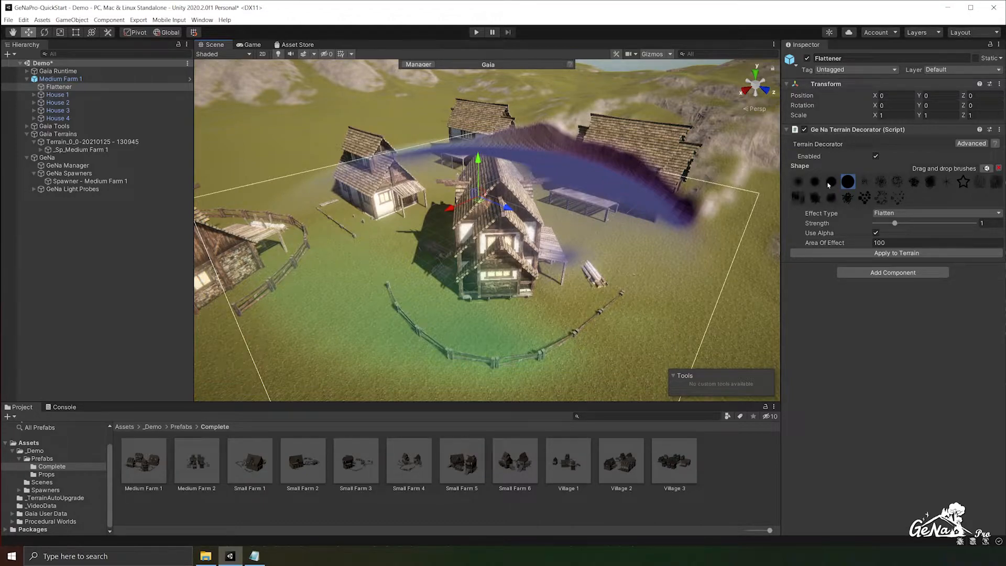
pyautogui.click(831, 181)
pyautogui.moveTo(841, 243); pyautogui.dragTo(877, 243)
pyautogui.keyDown('alt'); pyautogui.moveTo(404, 269); pyautogui.dragTo(470, 321); pyautogui.keyUp('alt')
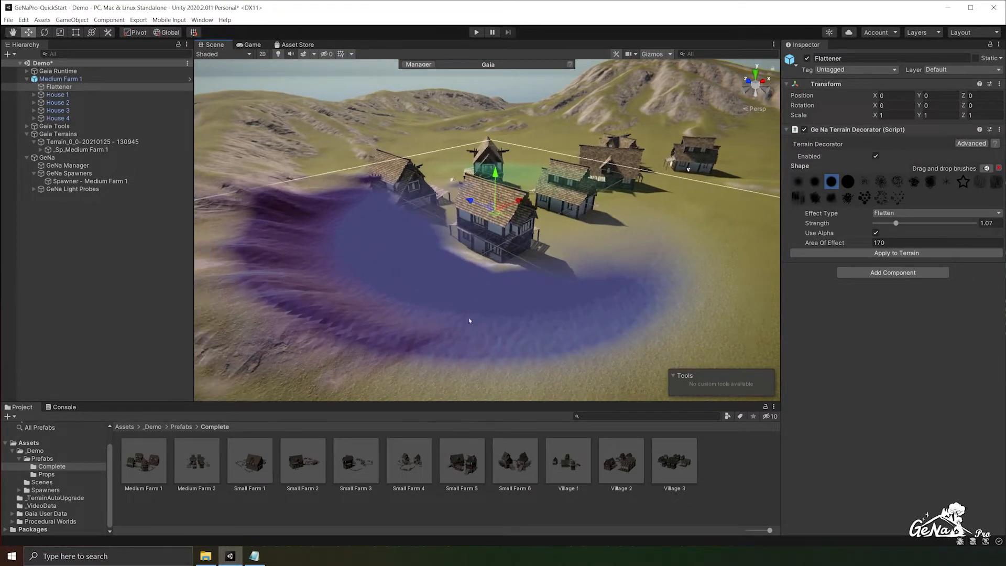
# - Apply all overrides of the Medium Farm 1 instance to its prefab and delete the instance from the scene
pyautogui.click(102, 79)
pyautogui.click(953, 81)
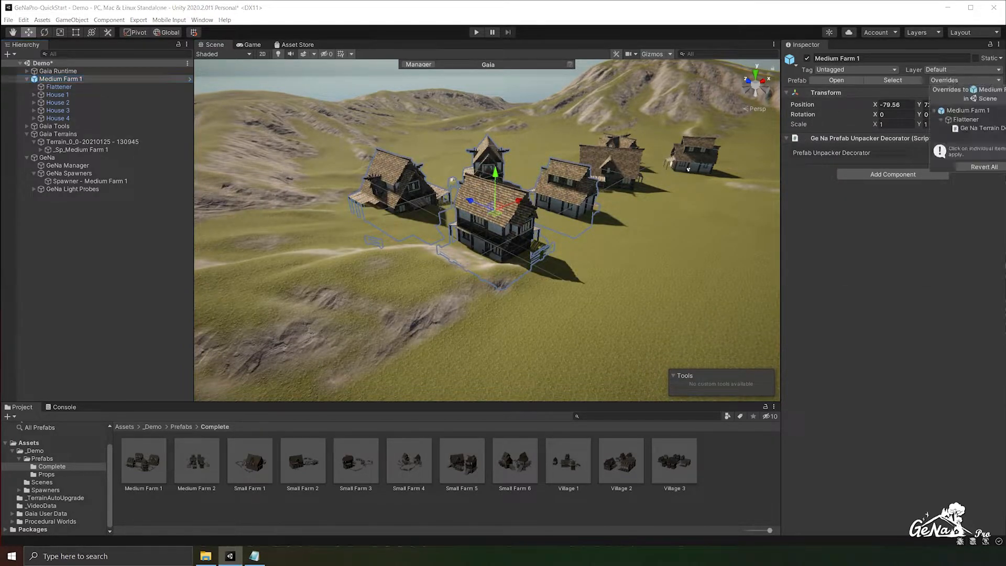
pyautogui.click(1005, 167)
pyautogui.click(90, 79)
pyautogui.press('Delete')
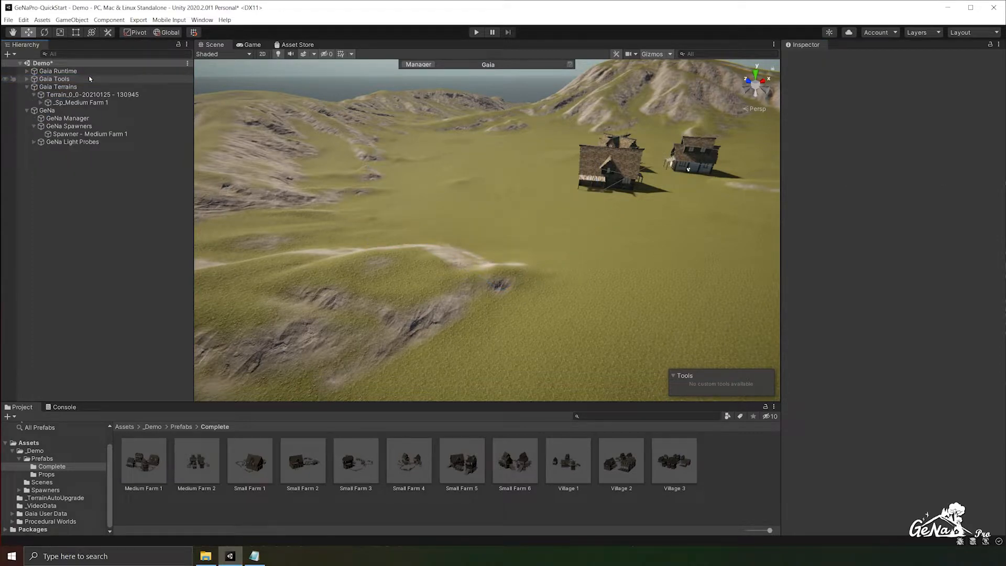
# - Replace the existing prototype in the Medium Farm 1 spawner with the updated Medium Farm 1 prefab
pyautogui.click(92, 103)
pyautogui.click(89, 134)
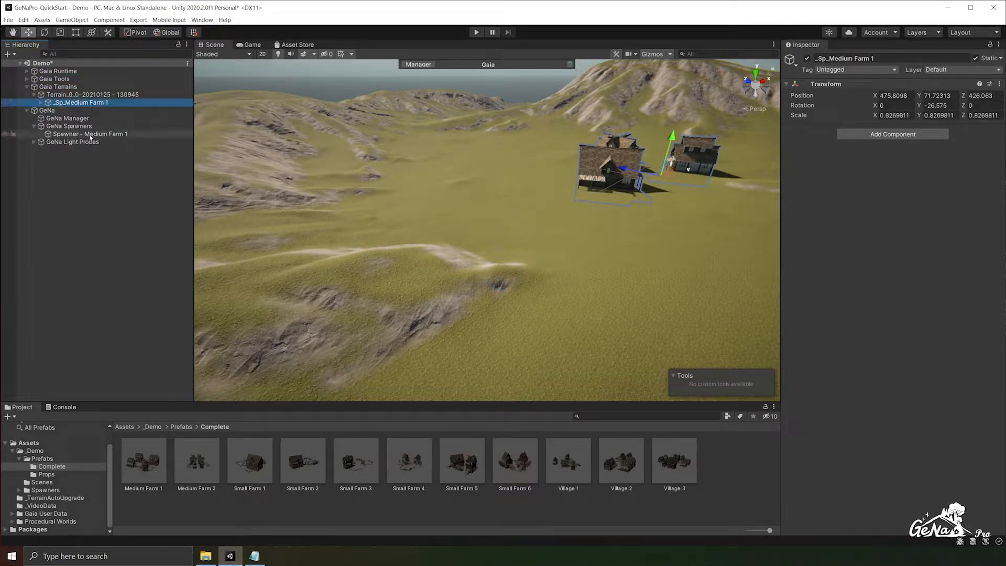
pyautogui.scroll(-1, 899, 417)
pyautogui.click(989, 426)
pyautogui.click(528, 297)
pyautogui.moveTo(144, 460); pyautogui.dragTo(824, 474)
# - Expand the Medium Farm 1 prototype's details and its Flattener entry to show the Terrain Decorator settings
pyautogui.click(824, 474)
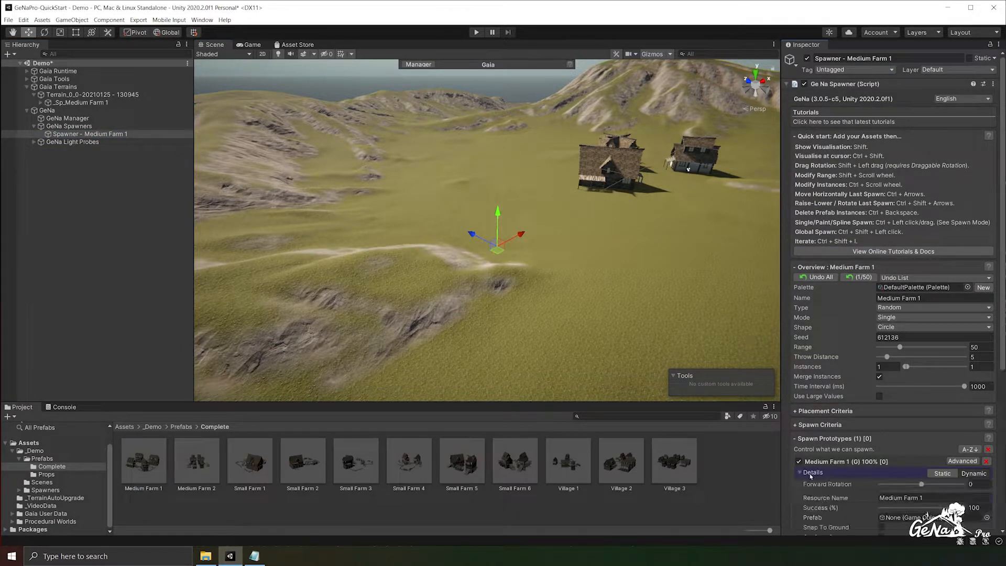
pyautogui.scroll(-5, 817, 472)
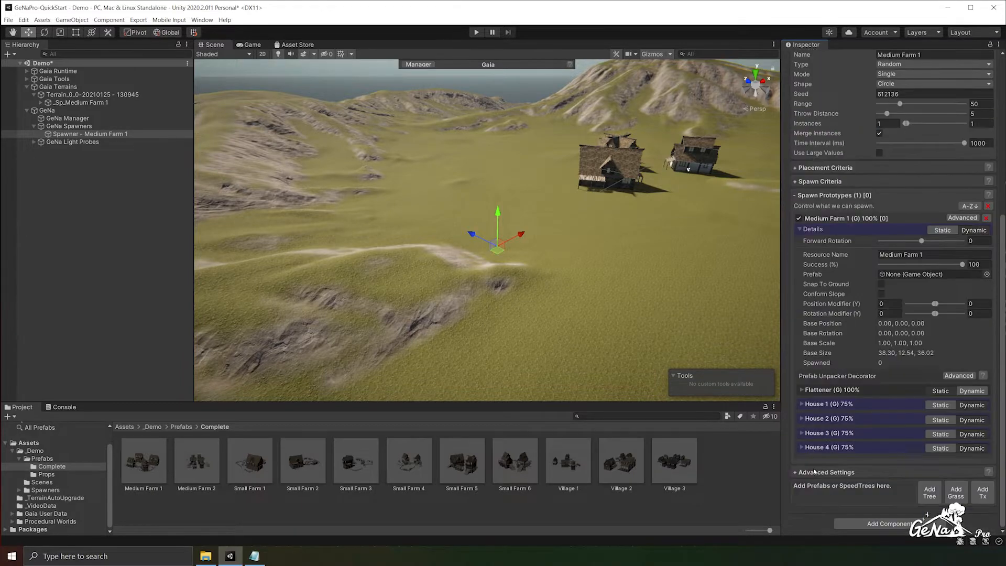
pyautogui.click(803, 390)
pyautogui.scroll(-4, 804, 392)
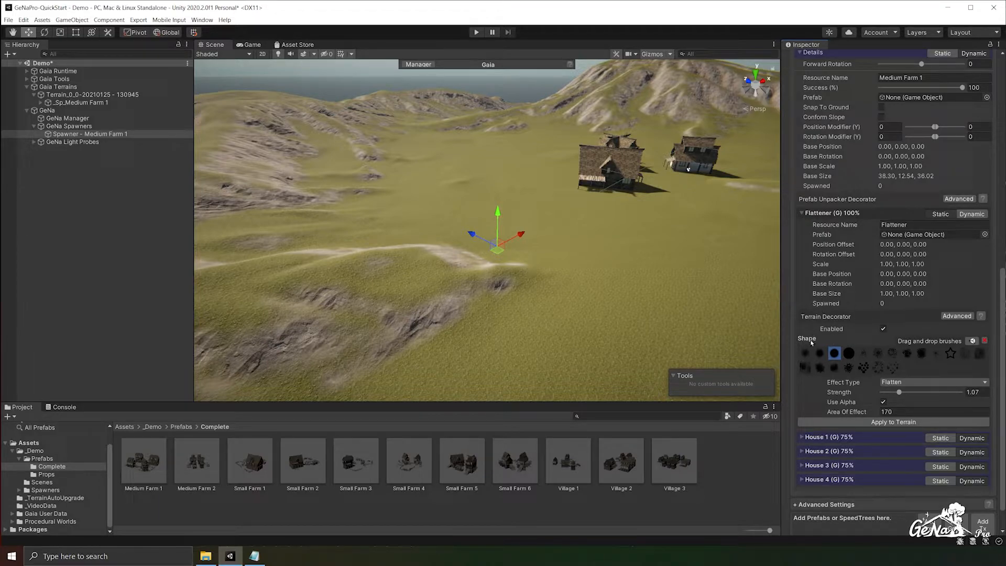
# - Spawn a Medium Farm 1 on the rocky lower slope of the mountain and inspect the flattened ground around it
pyautogui.moveTo(404, 193); pyautogui.dragTo(432, 296, button='middle')
pyautogui.scroll(4, 409, 273)
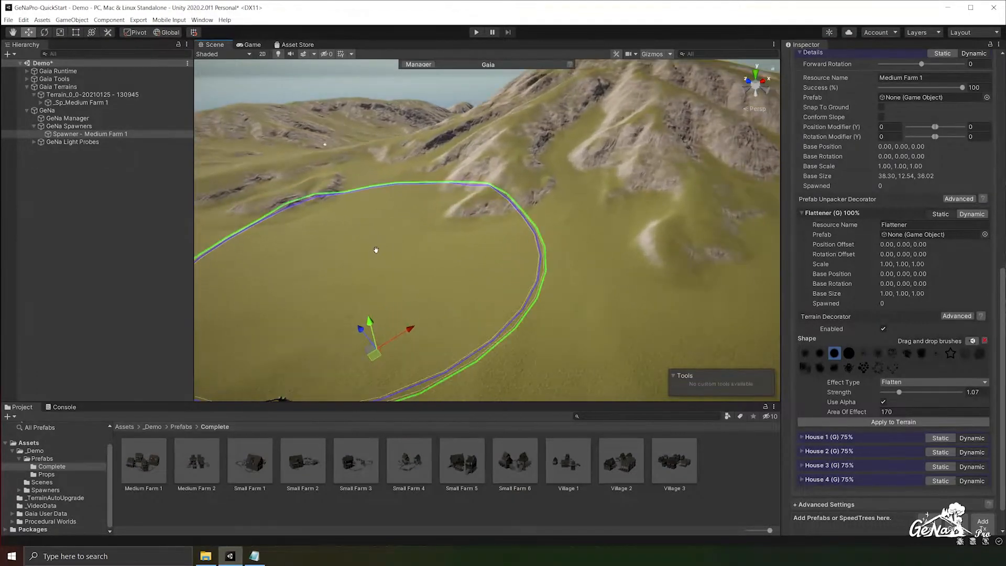
pyautogui.moveTo(375, 249); pyautogui.dragTo(354, 279, button='middle')
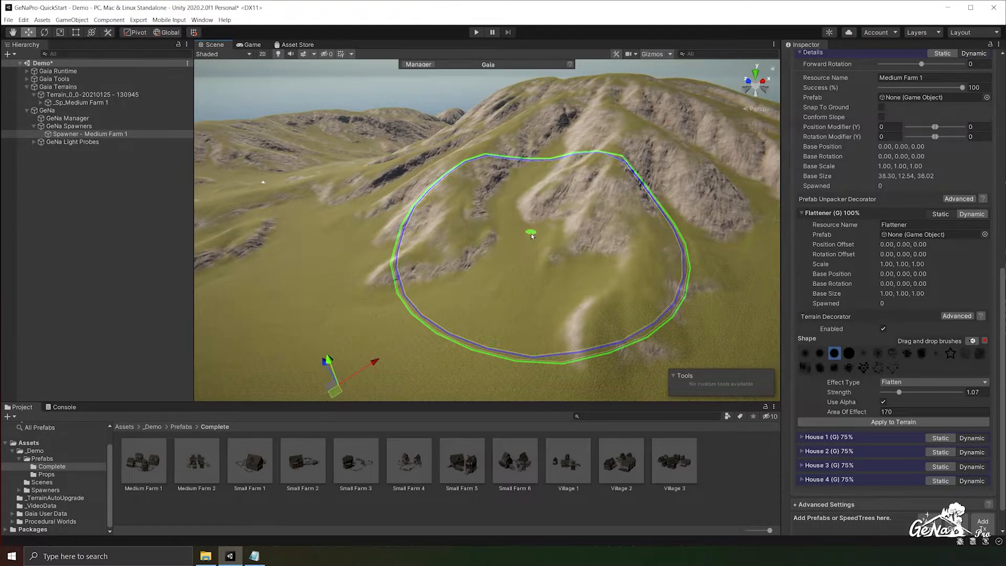
pyautogui.keyDown('ctrl'); pyautogui.click(532, 236); pyautogui.keyUp('ctrl')
pyautogui.keyDown('alt'); pyautogui.moveTo(516, 277); pyautogui.dragTo(721, 283); pyautogui.keyUp('alt')
pyautogui.scroll(3, 528, 226)
pyautogui.scroll(2, 692, 276)
pyautogui.keyDown('alt'); pyautogui.moveTo(650, 262); pyautogui.dragTo(371, 225); pyautogui.keyUp('alt')
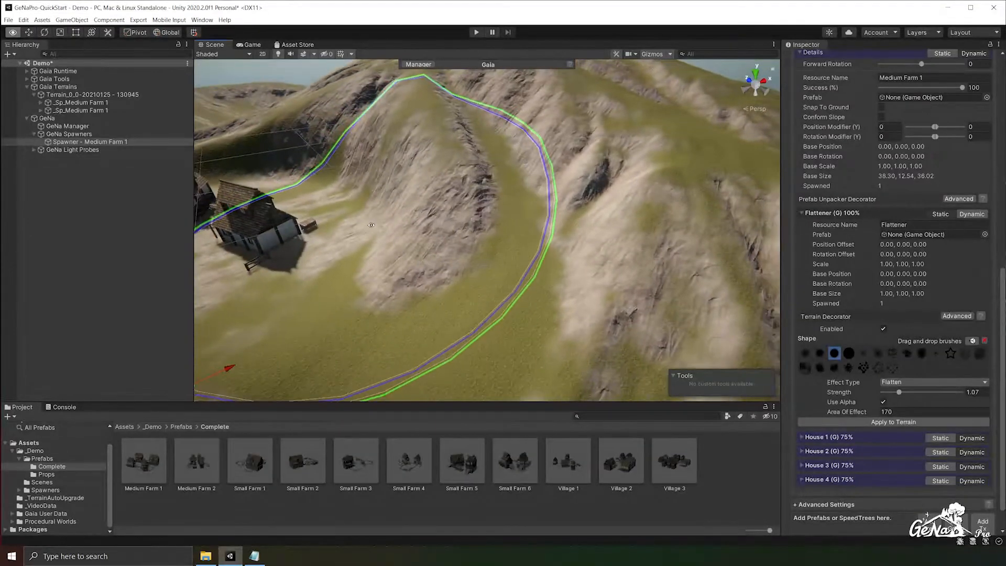
# - Spawn one more Medium Farm 1 at the foot of the mountain and another on its summit
pyautogui.scroll(-5, 461, 249)
pyautogui.keyDown('ctrl'); pyautogui.click(587, 269); pyautogui.keyUp('ctrl')
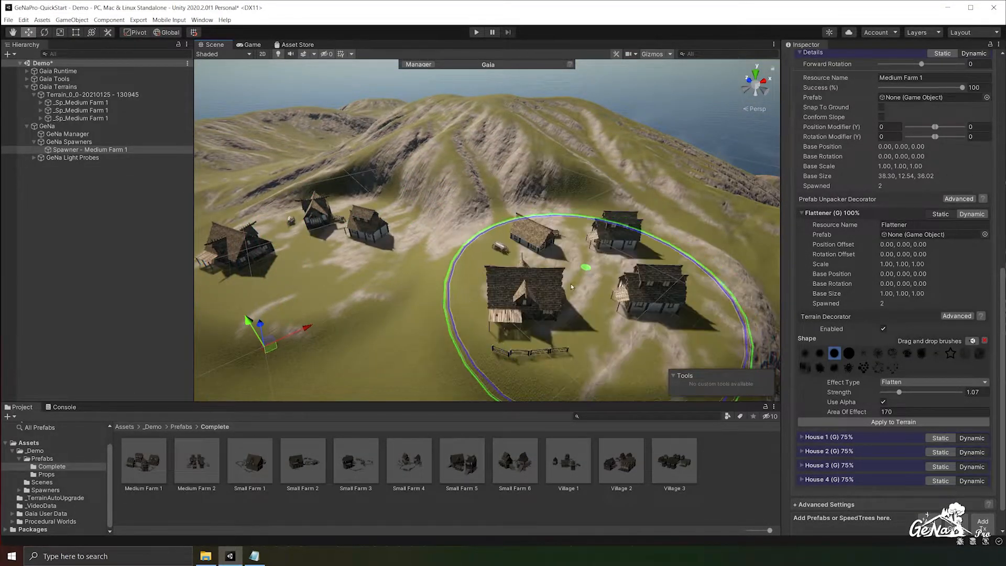
pyautogui.keyDown('ctrl'); pyautogui.click(481, 137); pyautogui.keyUp('ctrl')
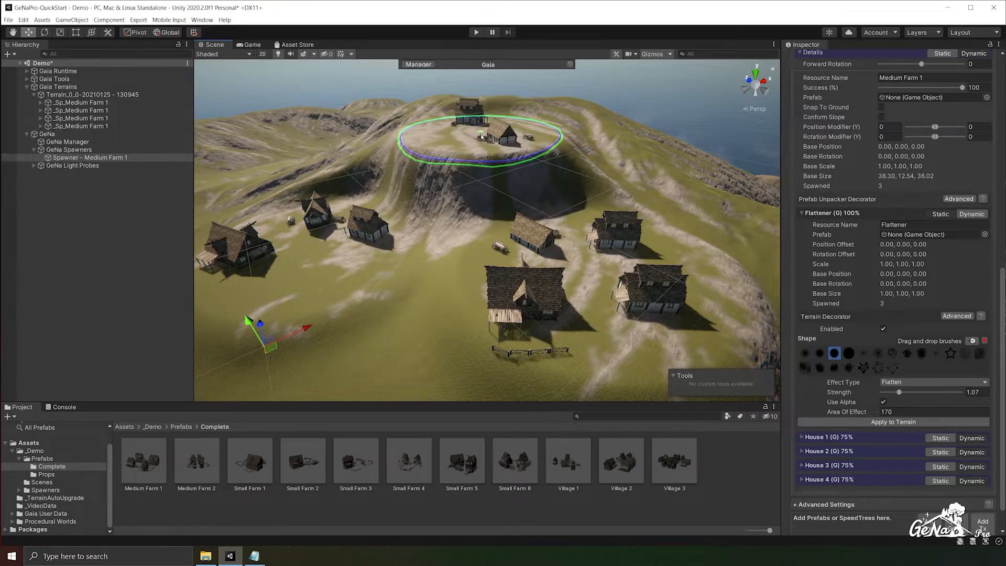
pyautogui.keyDown('alt'); pyautogui.moveTo(442, 198); pyautogui.dragTo(681, 214); pyautogui.keyUp('alt')
pyautogui.keyDown('alt'); pyautogui.moveTo(545, 214); pyautogui.dragTo(582, 225); pyautogui.keyUp('alt')
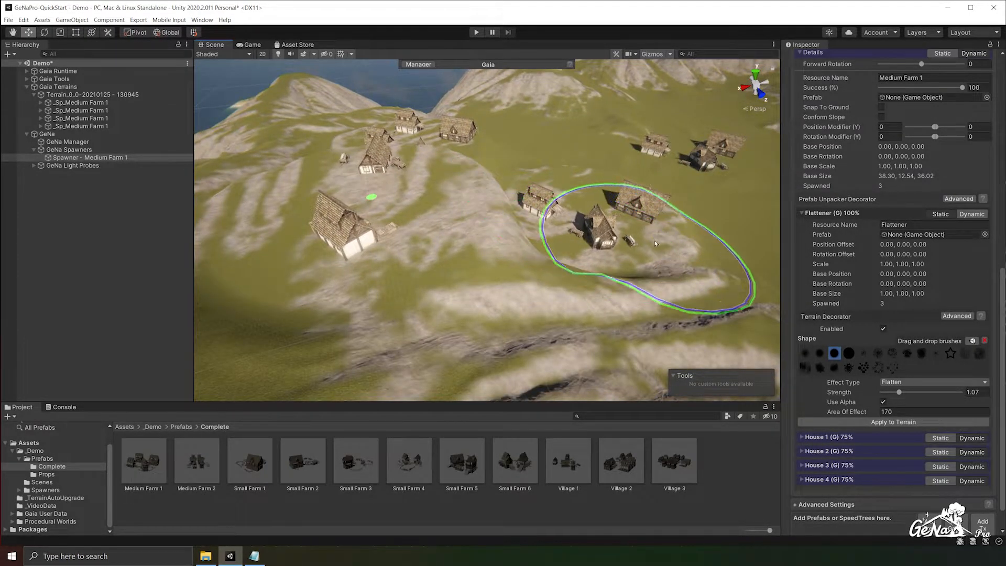
# - Set Flattener's strength to 0.57 in the spawner and spawn two more Medium Farm 1 farms on the hillside
pyautogui.moveTo(899, 392); pyautogui.dragTo(891, 392)
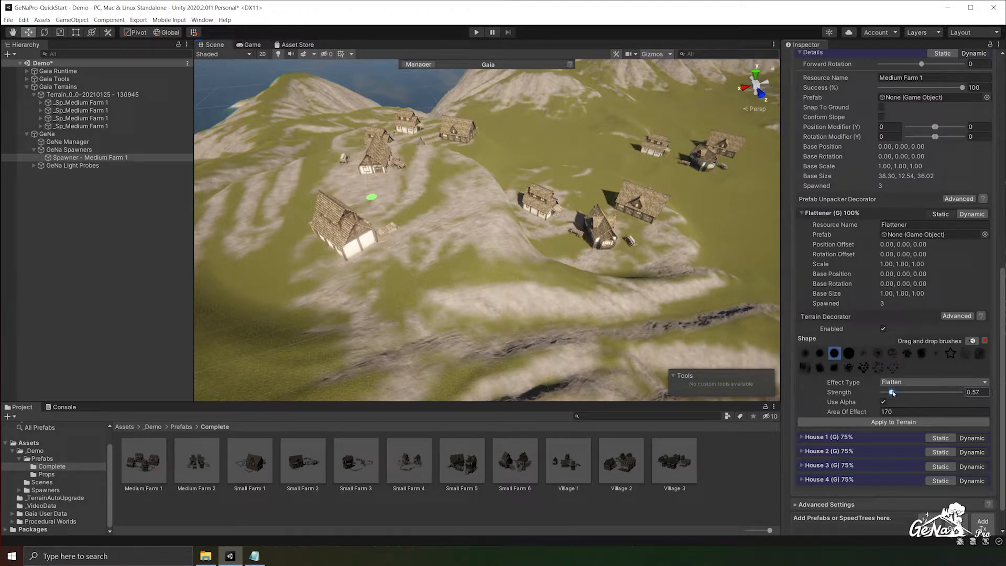
pyautogui.moveTo(629, 231); pyautogui.dragTo(435, 223, button='middle')
pyautogui.click(661, 220)
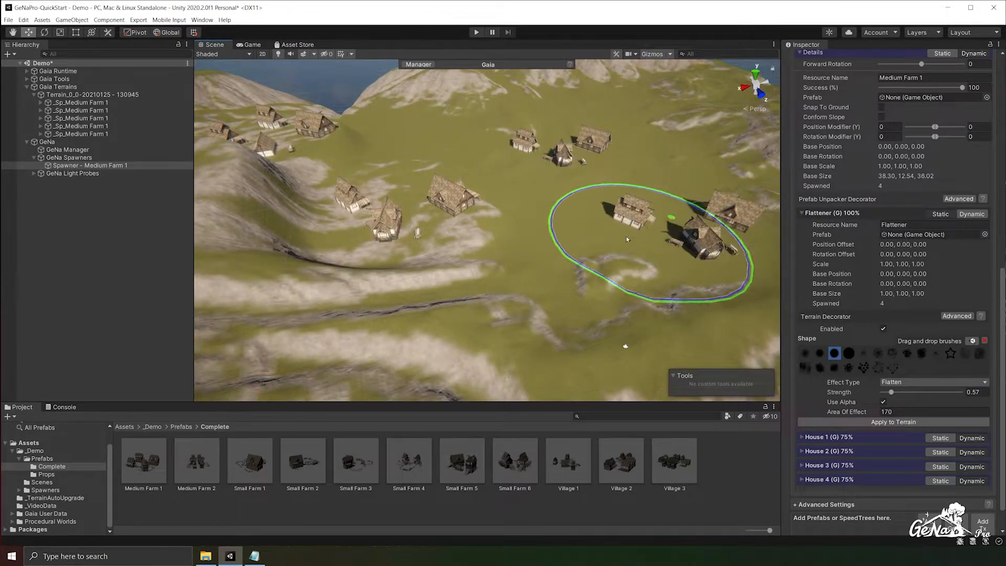
pyautogui.click(524, 314)
pyautogui.moveTo(524, 316); pyautogui.dragTo(393, 356, button='right')
# - Set Flattener's area of effect to 228 in the spawner and spawn a Medium Farm 1 on the steep rocky mountainside
pyautogui.moveTo(835, 415); pyautogui.dragTo(865, 412)
pyautogui.moveTo(461, 264); pyautogui.dragTo(538, 260, button='middle')
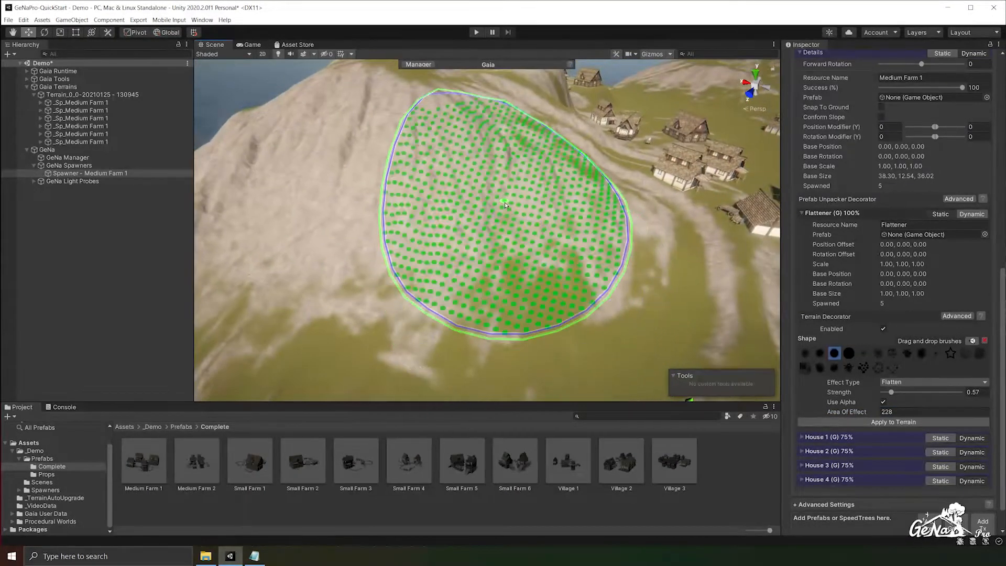
pyautogui.keyDown('ctrl'); pyautogui.click(504, 201); pyautogui.keyUp('ctrl')
pyautogui.moveTo(665, 230); pyautogui.dragTo(506, 235, button='right')
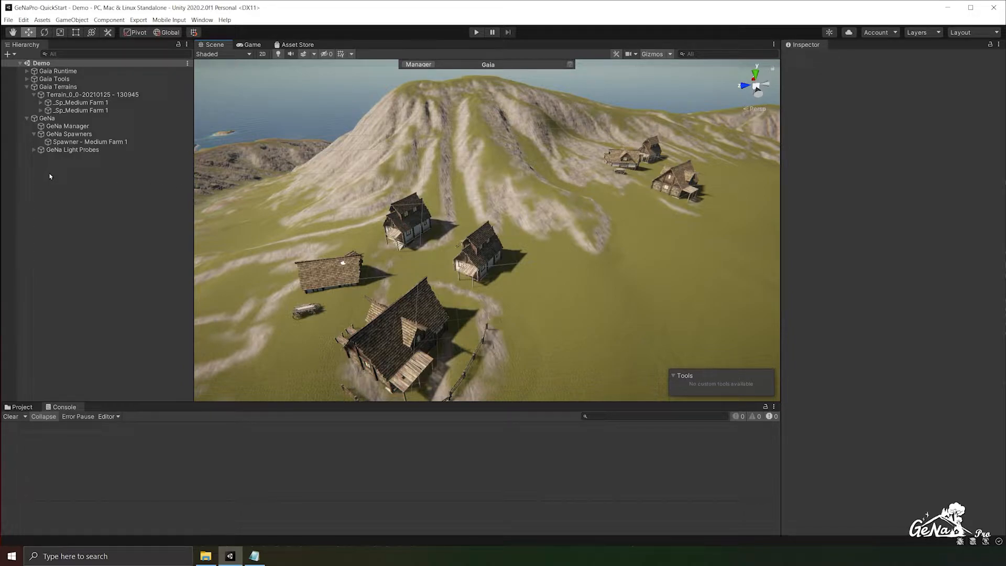
# - Search the project for Stone, place PW_Stone_01 on the mountain slope and add a Ge Na Physics Decorator to it
pyautogui.click(22, 407)
pyautogui.click(610, 416)
pyautogui.write('Stone')
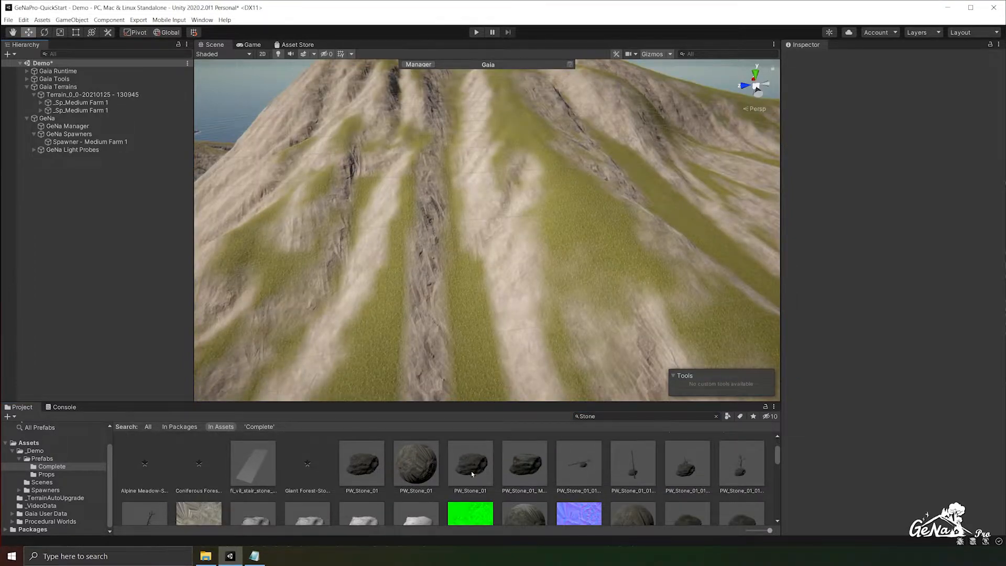
pyautogui.moveTo(471, 472); pyautogui.dragTo(424, 290)
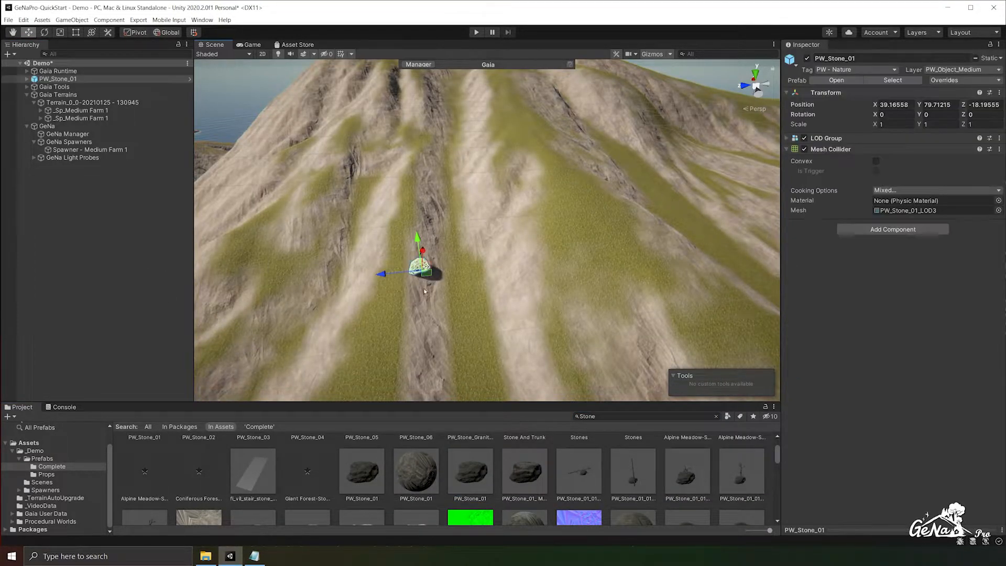
pyautogui.click(884, 228)
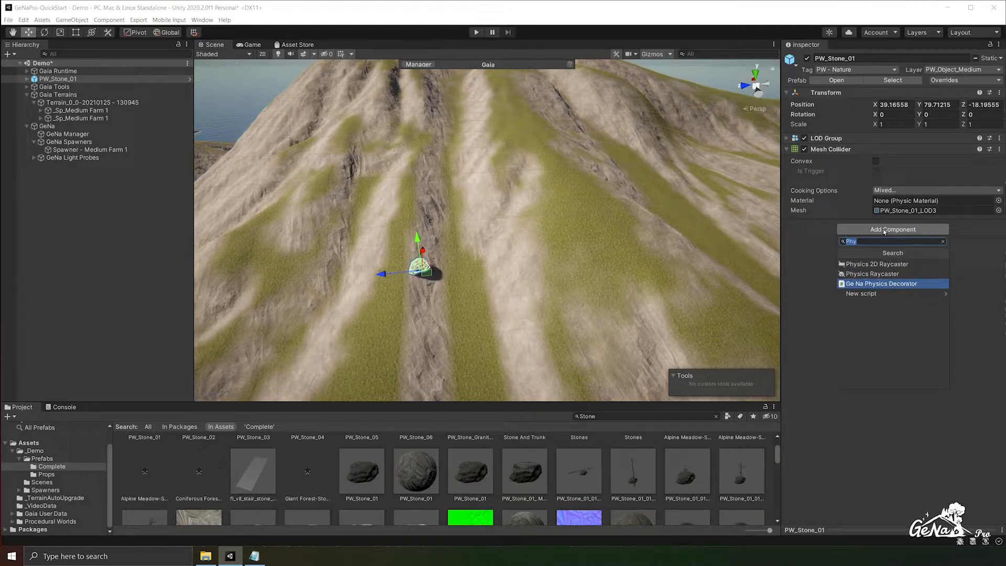
pyautogui.press('Return')
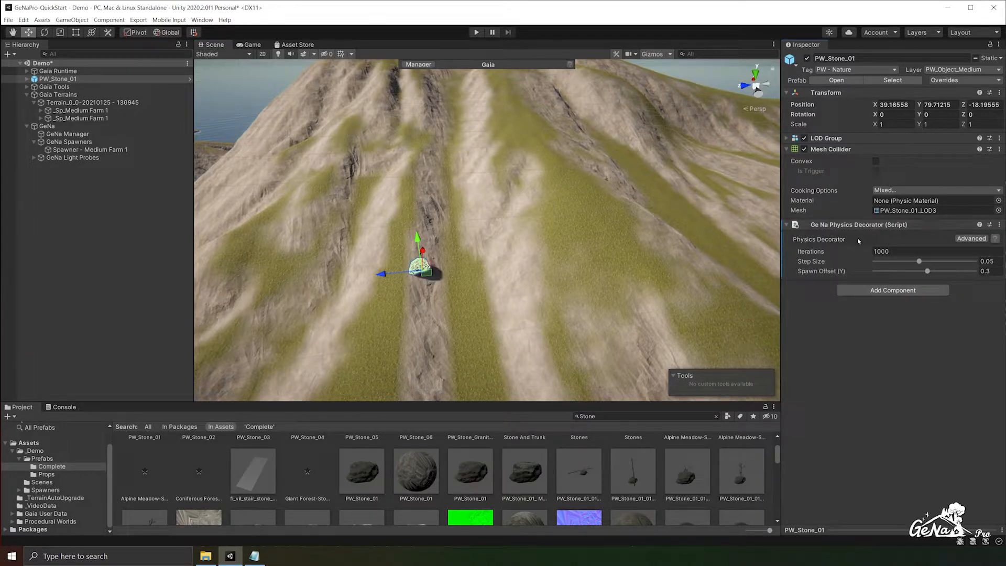
# - Apply all overrides of PW_Stone_01 to its prefab and delete the stone from the scene
pyautogui.click(965, 80)
pyautogui.click(1005, 158)
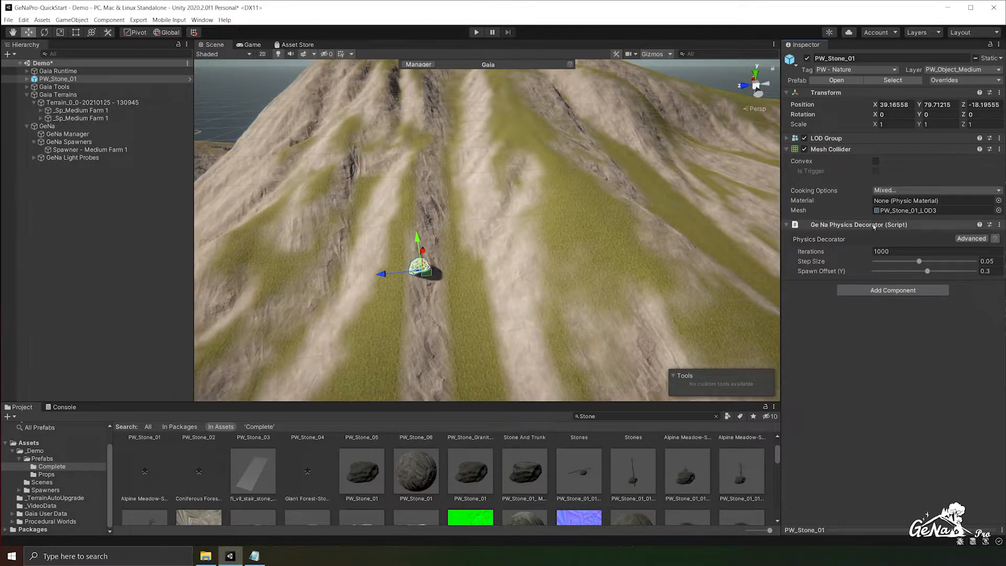
pyautogui.click(106, 79)
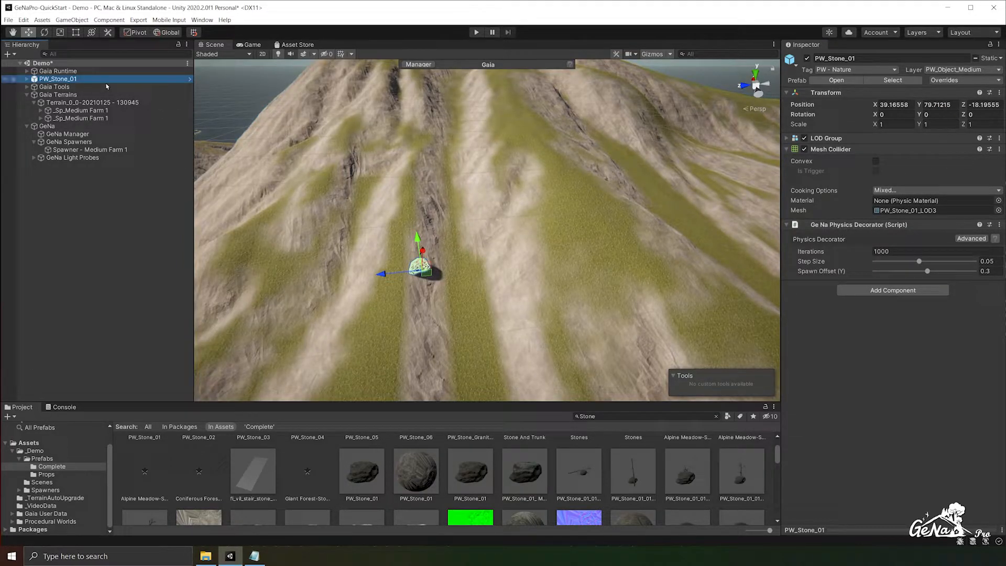
pyautogui.press('Delete')
# - Create a new GeNa spawner and add the PW_Stone_01 prefab to it as a spawn prototype
pyautogui.rightClick(79, 175)
pyautogui.moveTo(125, 348)
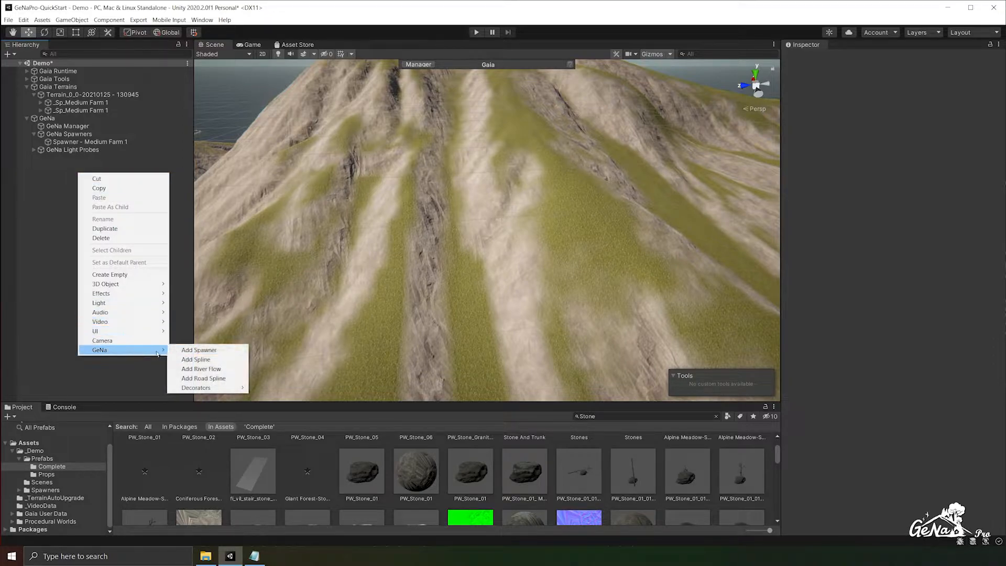
pyautogui.click(204, 349)
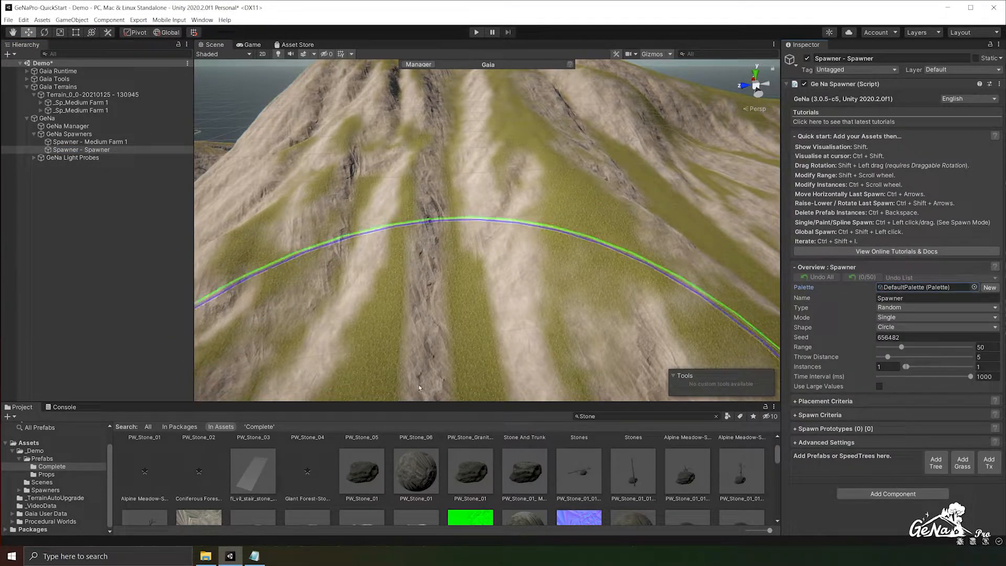
pyautogui.moveTo(463, 463); pyautogui.dragTo(841, 474)
# - Examine the PW_Stone_01 prototype's details and the spawner's Physics Type options, keeping Spawner selected
pyautogui.click(833, 478)
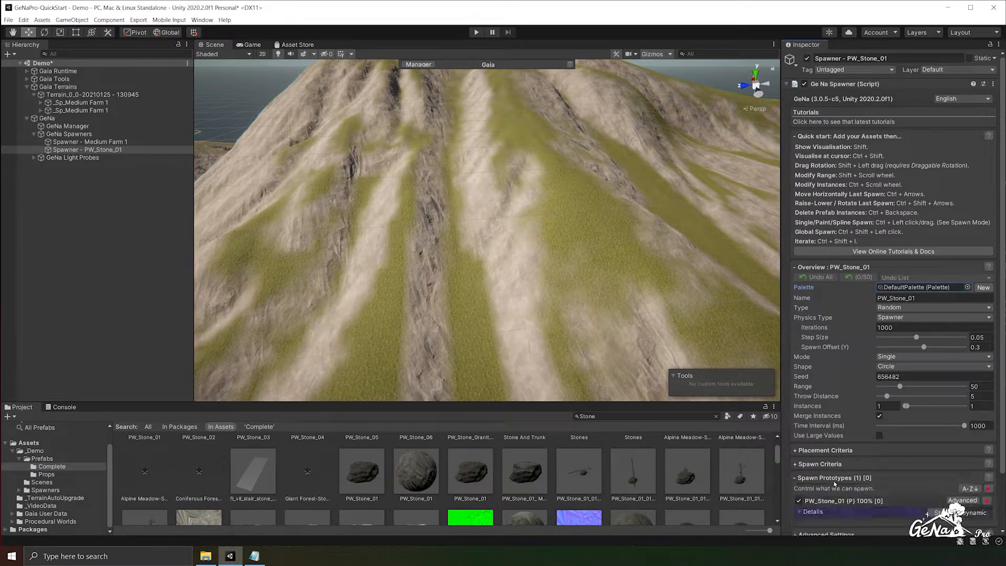
pyautogui.scroll(-3, 833, 480)
pyautogui.click(811, 453)
pyautogui.scroll(-5, 818, 435)
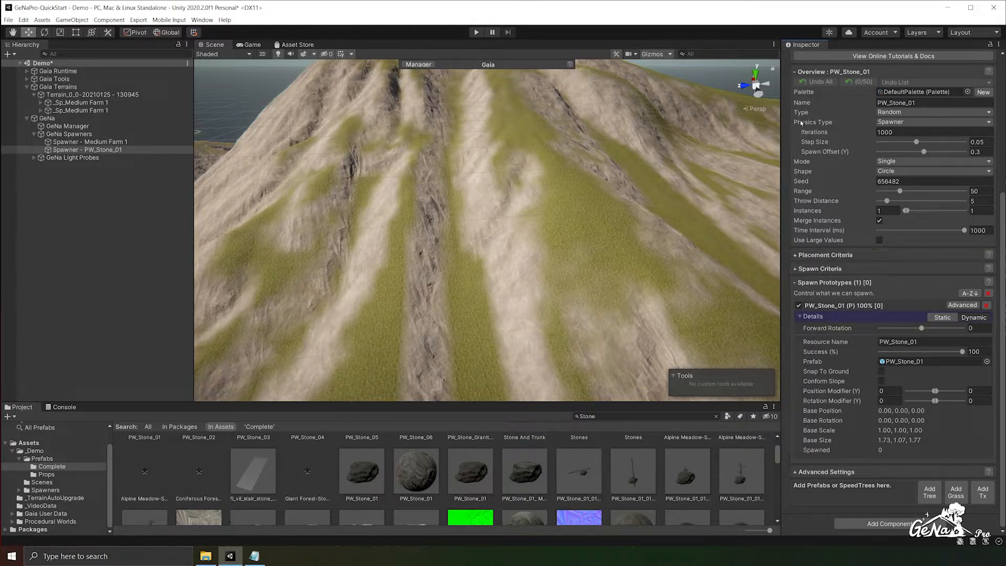
pyautogui.scroll(3, 801, 134)
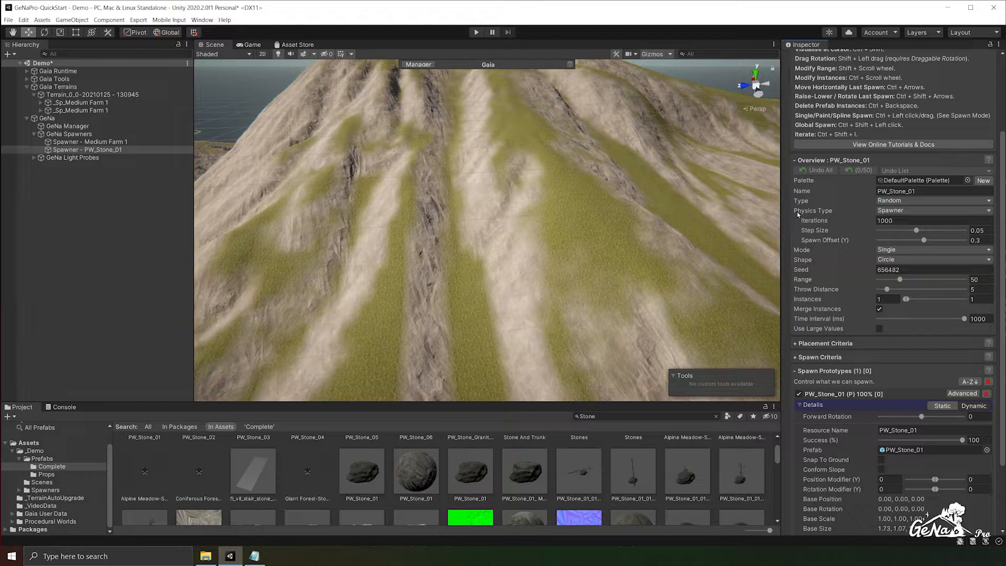
pyautogui.click(910, 210)
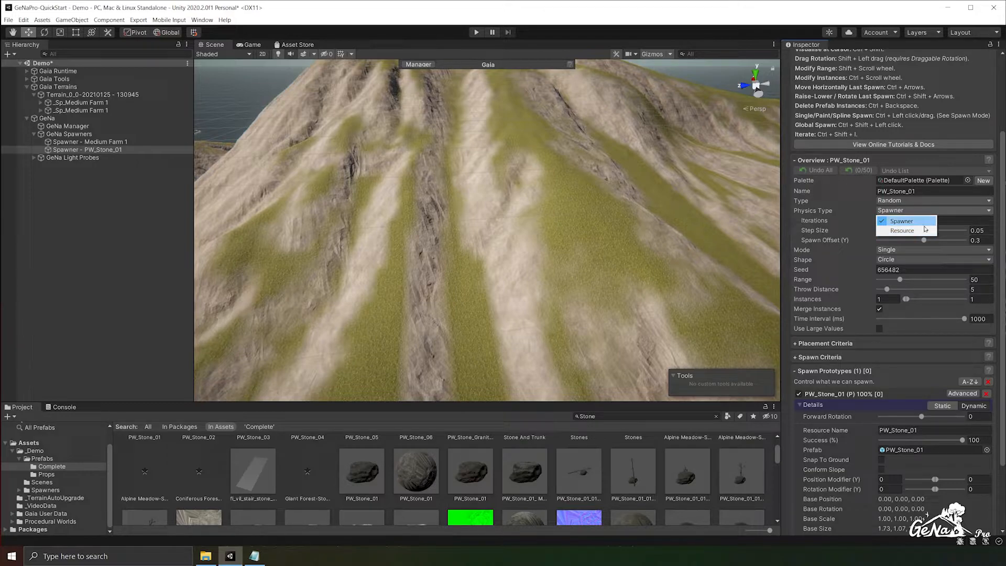
pyautogui.click(821, 215)
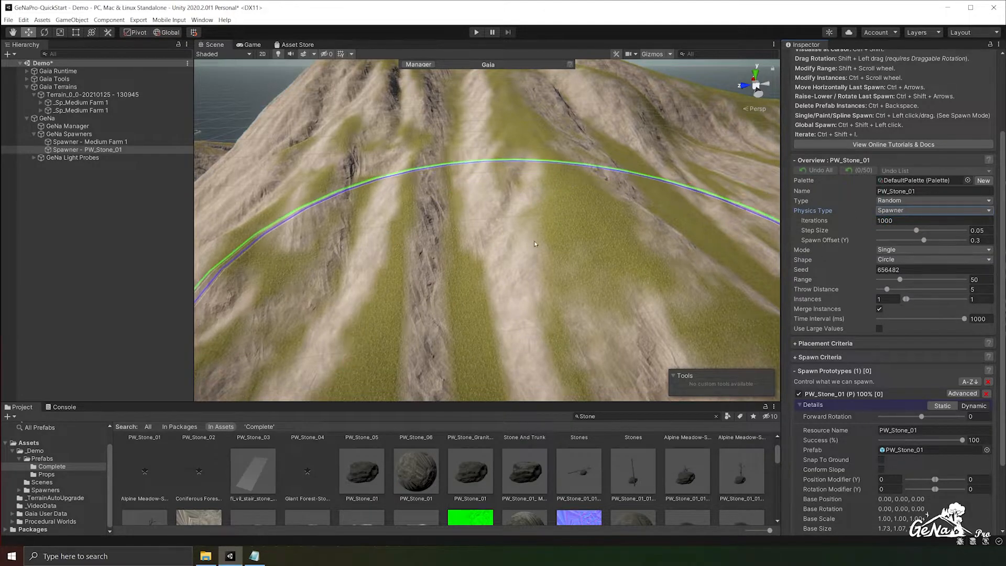
# - Spawn six PW_Stone_01 stones one at a time on the mountain slope with the physics spawner
pyautogui.keyDown('shift'); pyautogui.click(490, 188); pyautogui.keyUp('shift')
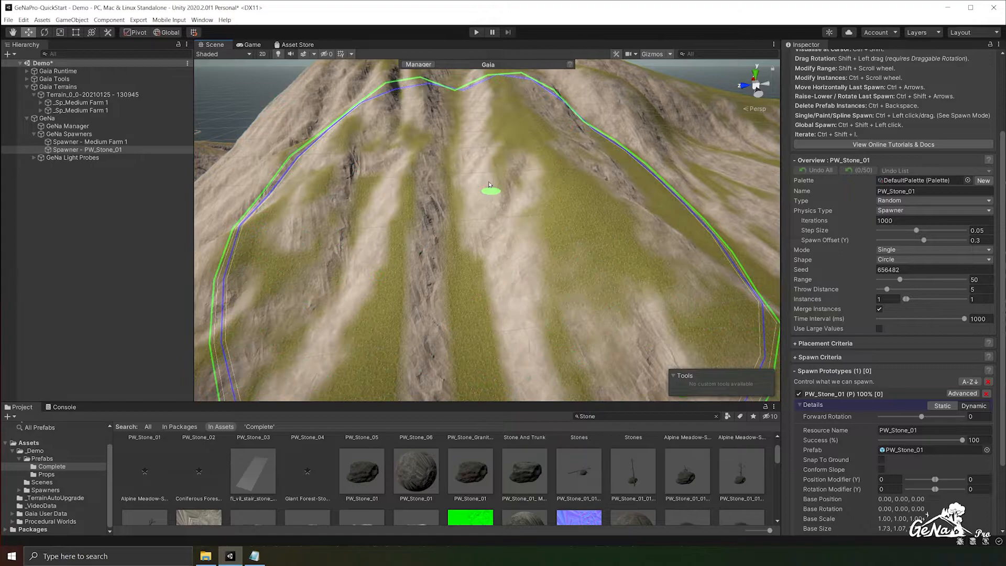
pyautogui.keyDown('ctrl'); pyautogui.click(489, 185); pyautogui.keyUp('ctrl')
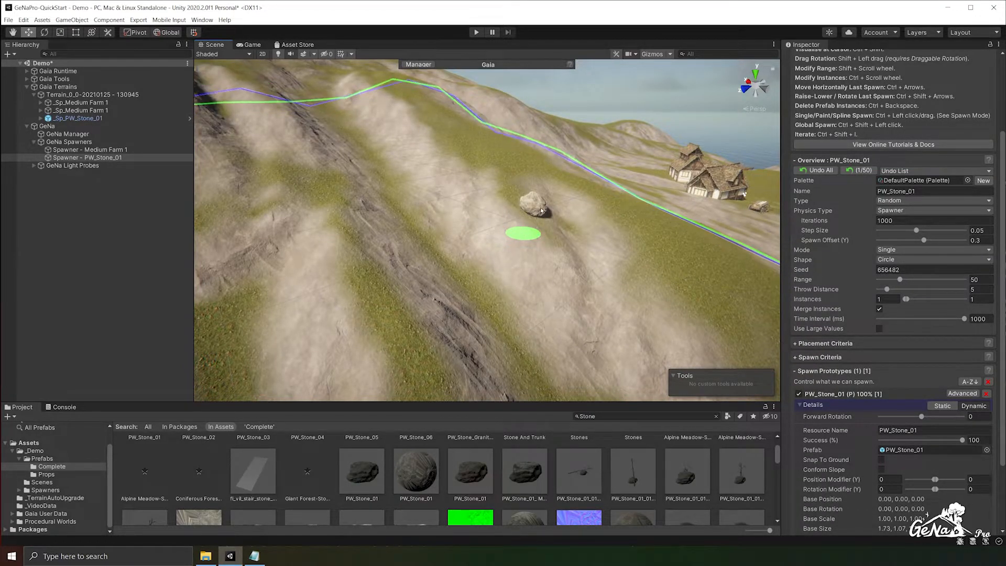
pyautogui.keyDown('ctrl'); pyautogui.click(477, 223); pyautogui.keyUp('ctrl')
pyautogui.keyDown('ctrl'); pyautogui.click(470, 210); pyautogui.keyUp('ctrl')
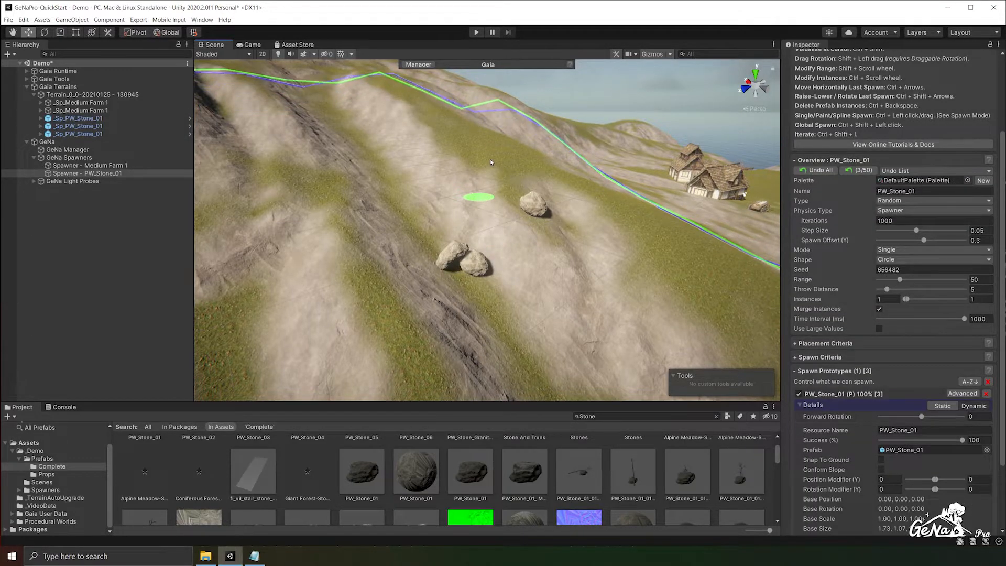
pyautogui.keyDown('ctrl'); pyautogui.click(477, 158); pyautogui.keyUp('ctrl')
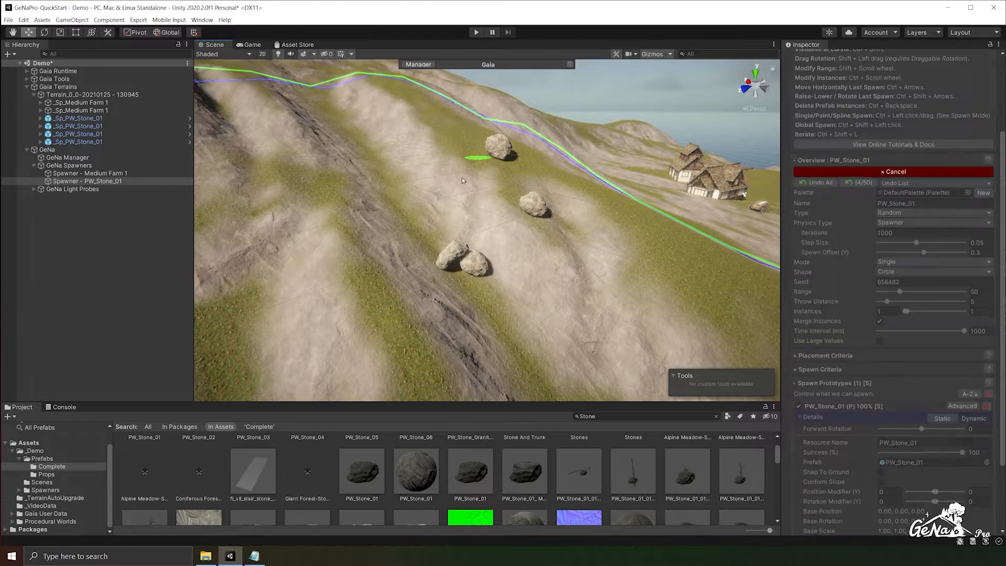
pyautogui.keyDown('ctrl'); pyautogui.click(461, 174); pyautogui.keyUp('ctrl')
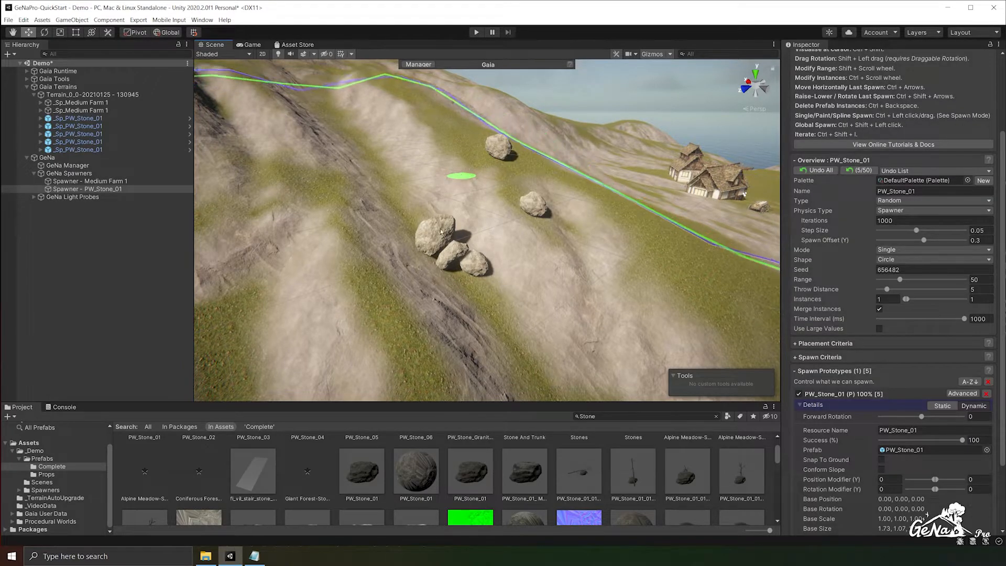
pyautogui.keyDown('ctrl'); pyautogui.click(456, 172); pyautogui.keyUp('ctrl')
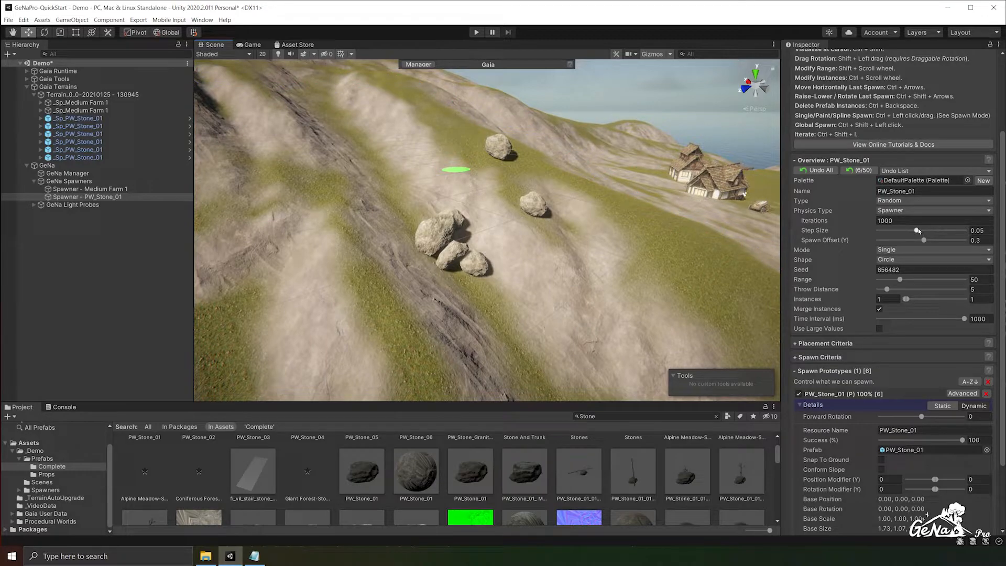
# - Spawn more stones on the slope with Step Size set to 0.0891, and again with Step Size at 0.0117
pyautogui.moveTo(949, 233); pyautogui.dragTo(953, 230)
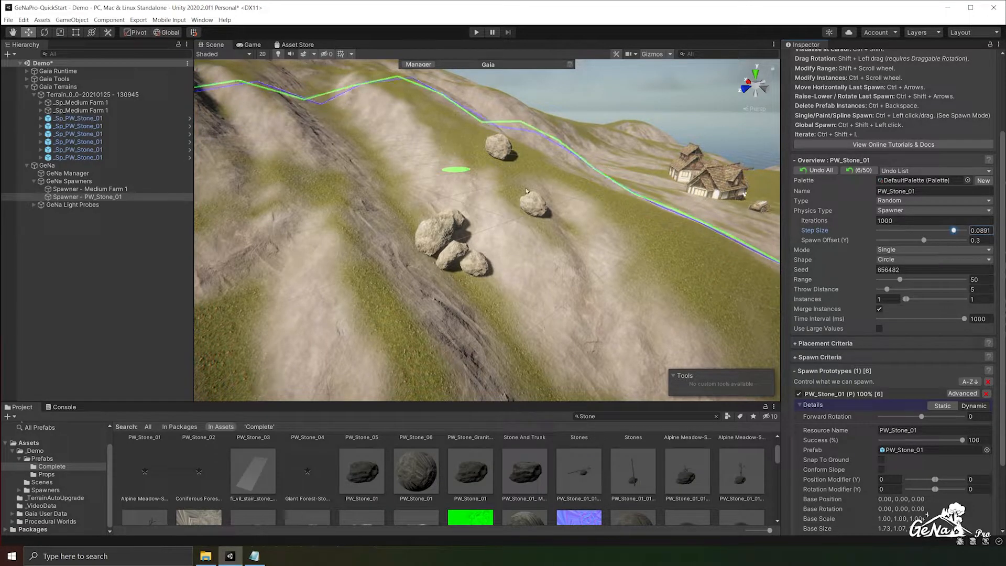
pyautogui.keyDown('ctrl'); pyautogui.click(453, 169); pyautogui.keyUp('ctrl')
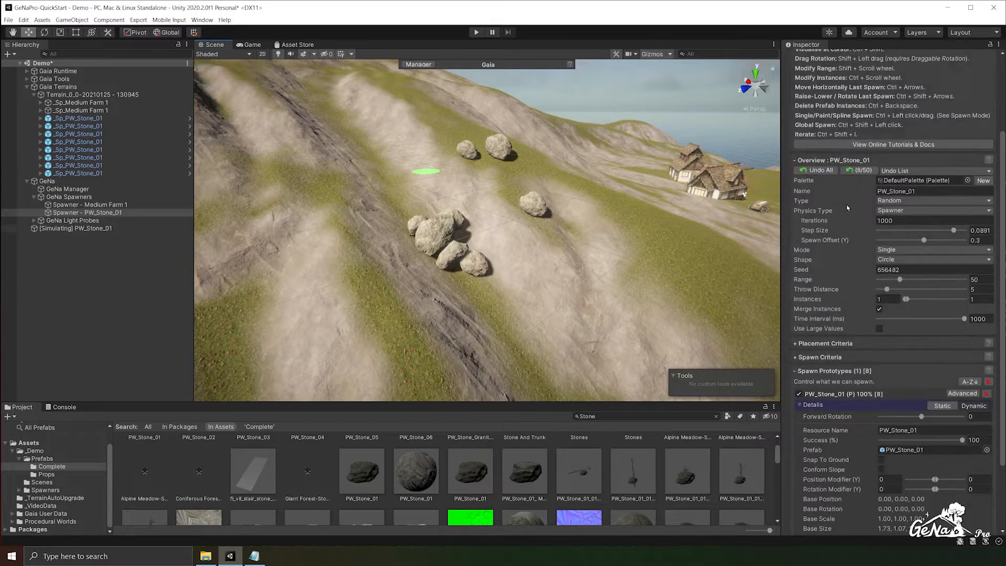
pyautogui.moveTo(953, 230); pyautogui.dragTo(880, 236)
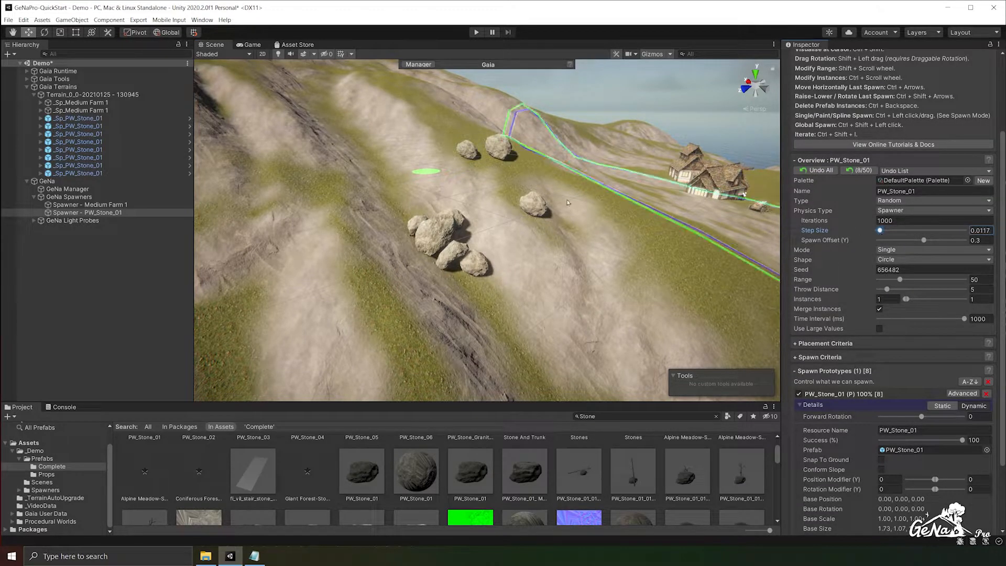
pyautogui.keyDown('ctrl'); pyautogui.click(425, 160); pyautogui.keyUp('ctrl')
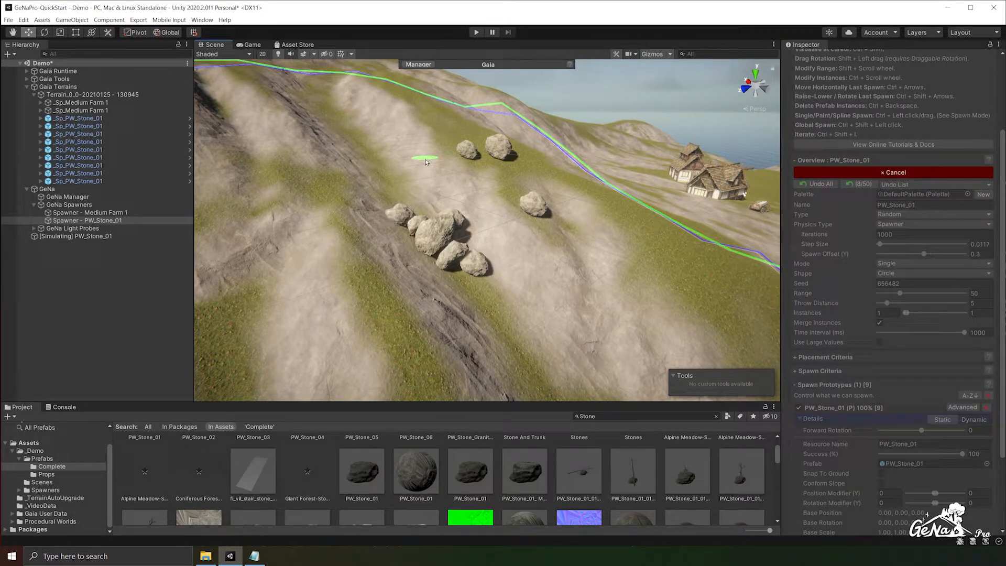
# - Undo all the PW_Stone_01 spawns on the slope
pyautogui.click(857, 171)
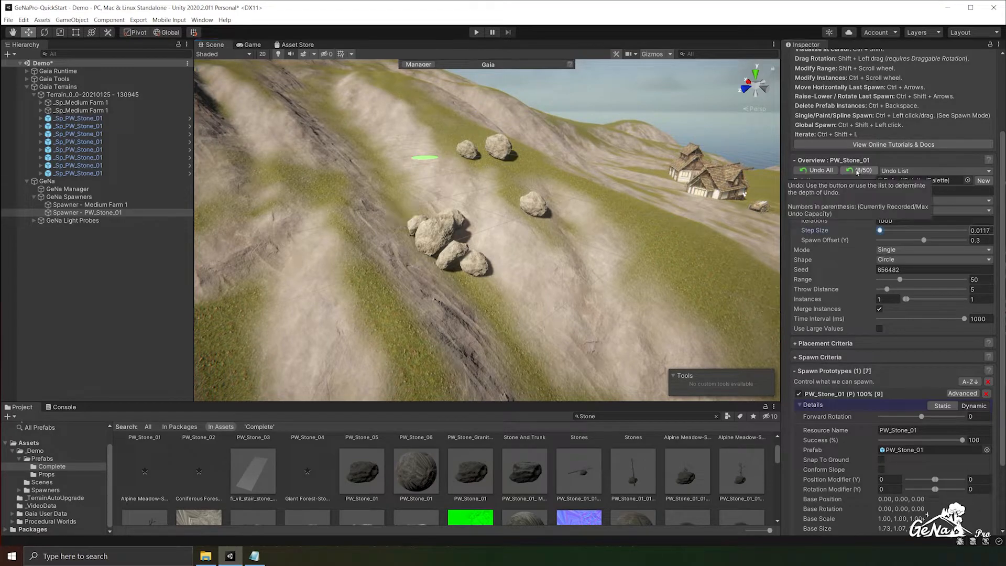
pyautogui.click(857, 172)
pyautogui.click(857, 172)
pyautogui.click(857, 172)
pyautogui.click(857, 172)
pyautogui.click(857, 172)
pyautogui.click(857, 172)
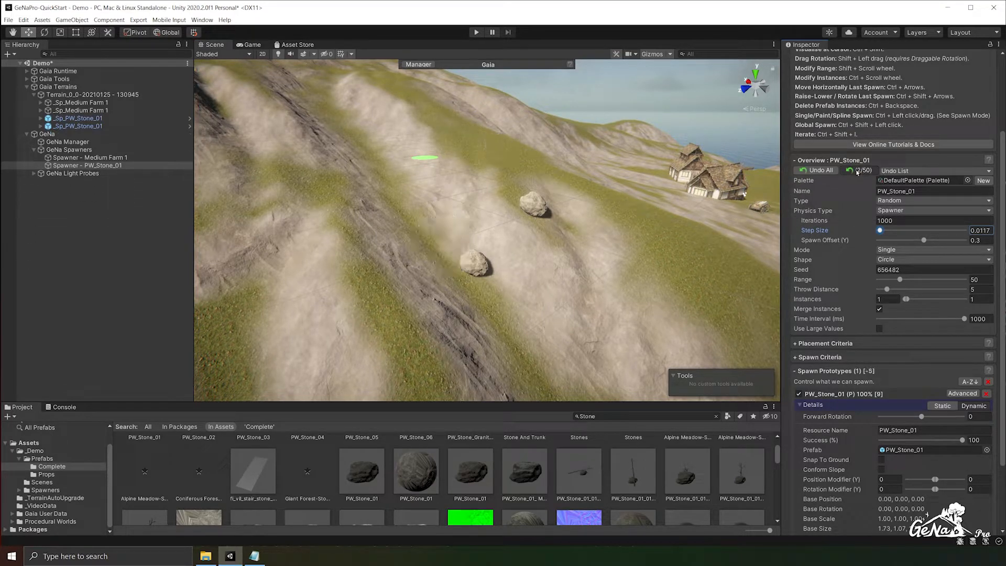
pyautogui.click(857, 172)
pyautogui.click(857, 172)
# - Set the stone spawner's Spawn Offset (Y) to 1.9 and Throw Distance to 40.3, and spawn 50 stones across the slope
pyautogui.moveTo(926, 241); pyautogui.dragTo(938, 241)
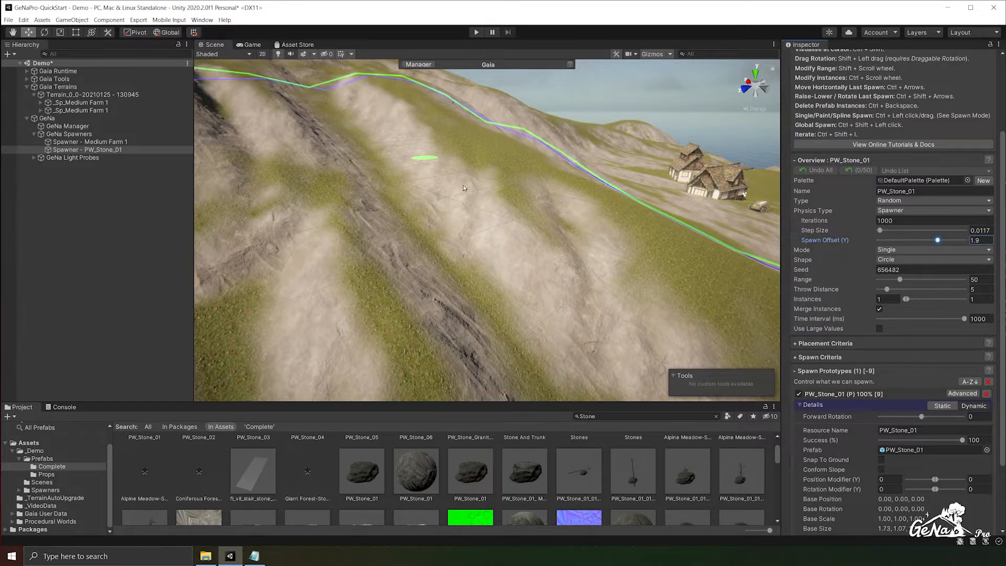
pyautogui.keyDown('ctrl'); pyautogui.click(444, 180); pyautogui.keyUp('ctrl')
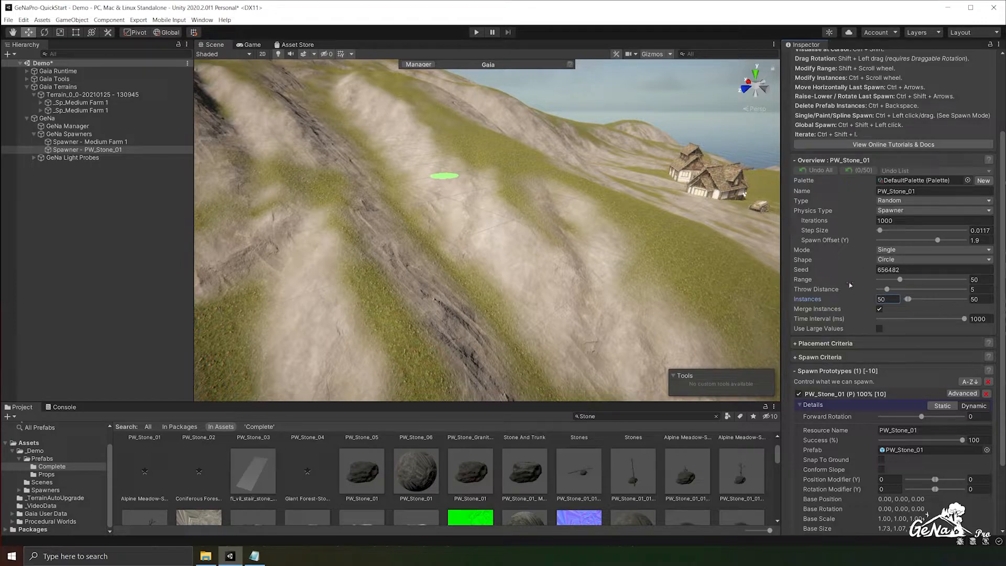
pyautogui.moveTo(909, 292); pyautogui.dragTo(933, 291)
pyautogui.scroll(-5, 464, 167)
pyautogui.scroll(-3, 466, 169)
pyautogui.keyDown('ctrl'); pyautogui.click(476, 178); pyautogui.keyUp('ctrl')
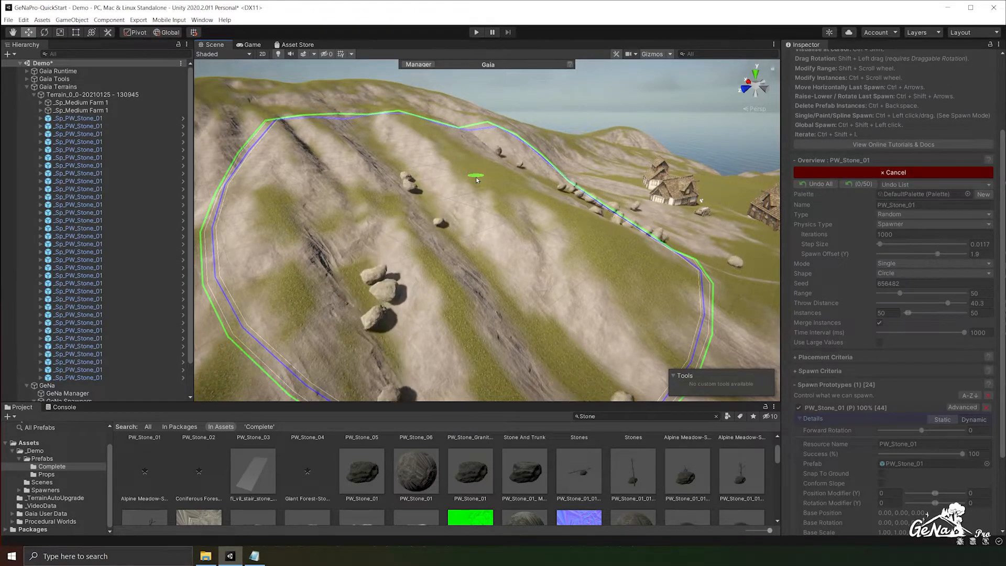
pyautogui.scroll(-3, 477, 181)
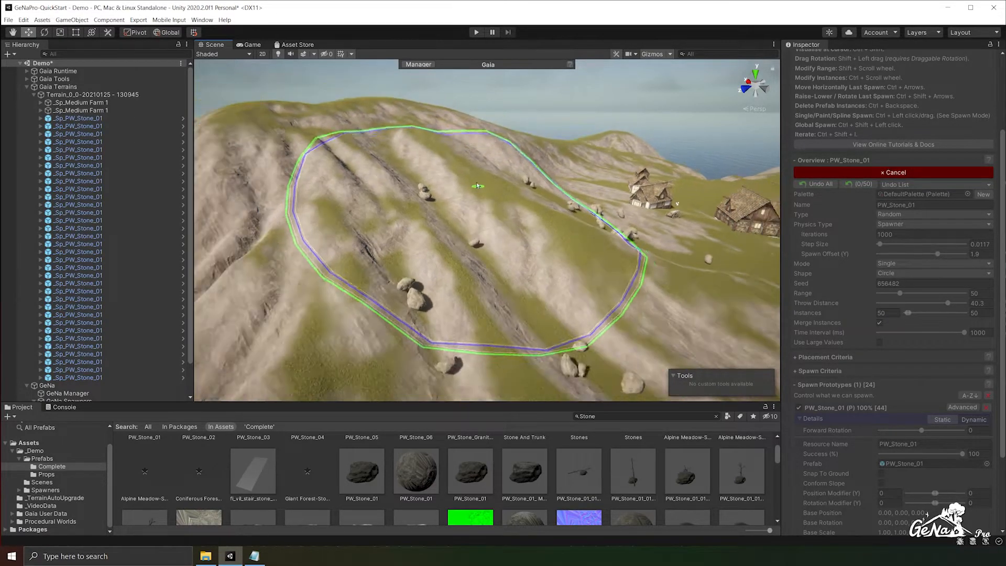
pyautogui.scroll(-3, 478, 185)
pyautogui.moveTo(502, 204); pyautogui.dragTo(409, 159, button='middle')
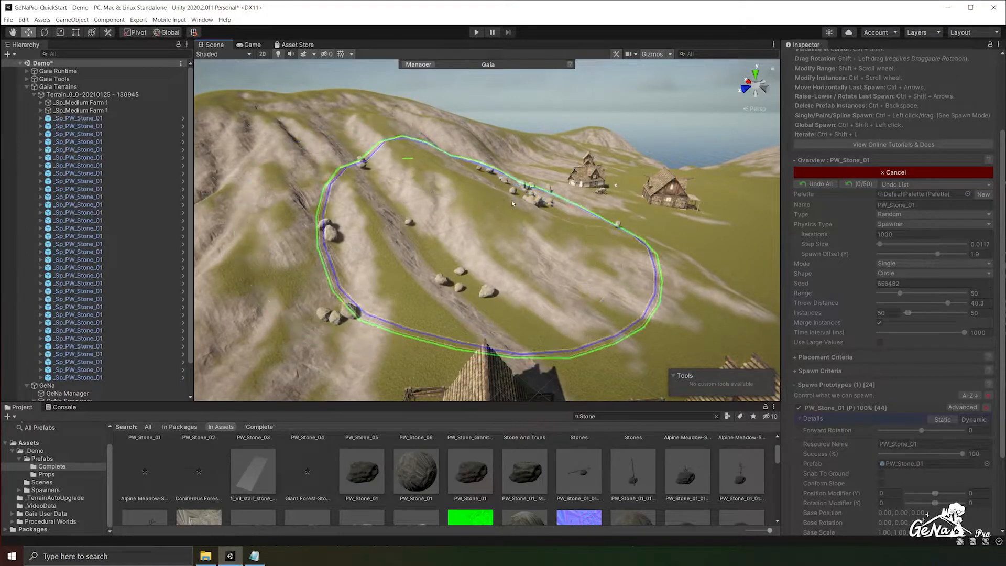
pyautogui.keyDown('alt'); pyautogui.moveTo(542, 207); pyautogui.dragTo(260, 221); pyautogui.keyUp('alt')
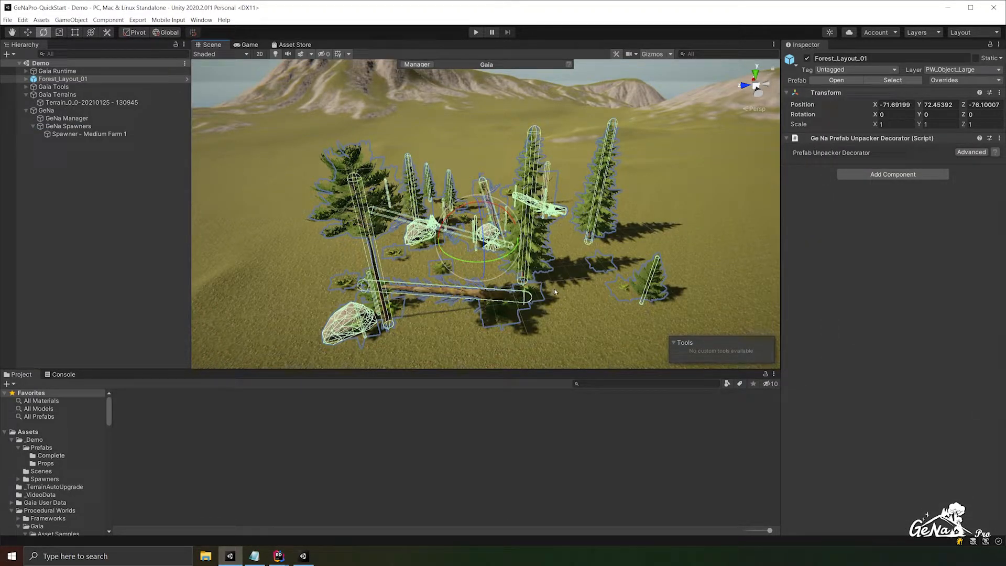
# - Open the Forest_Layout_01 prefab and, within it, the prefab of PW_Tree_Small_01_02 (2) for editing
pyautogui.moveTo(553, 291)
pyautogui.keyDown('alt'); pyautogui.mouseDown()
pyautogui.moveTo(435, 302)
pyautogui.moveTo(539, 282)
pyautogui.mouseUp(); pyautogui.keyUp('alt')
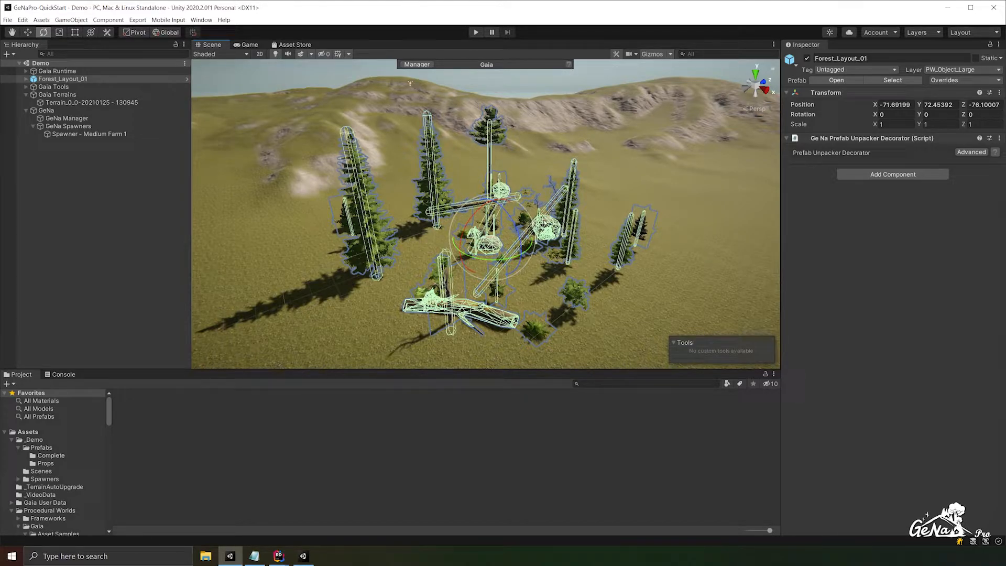
pyautogui.keyDown('alt'); pyautogui.moveTo(553, 256); pyautogui.dragTo(956, 259); pyautogui.keyUp('alt')
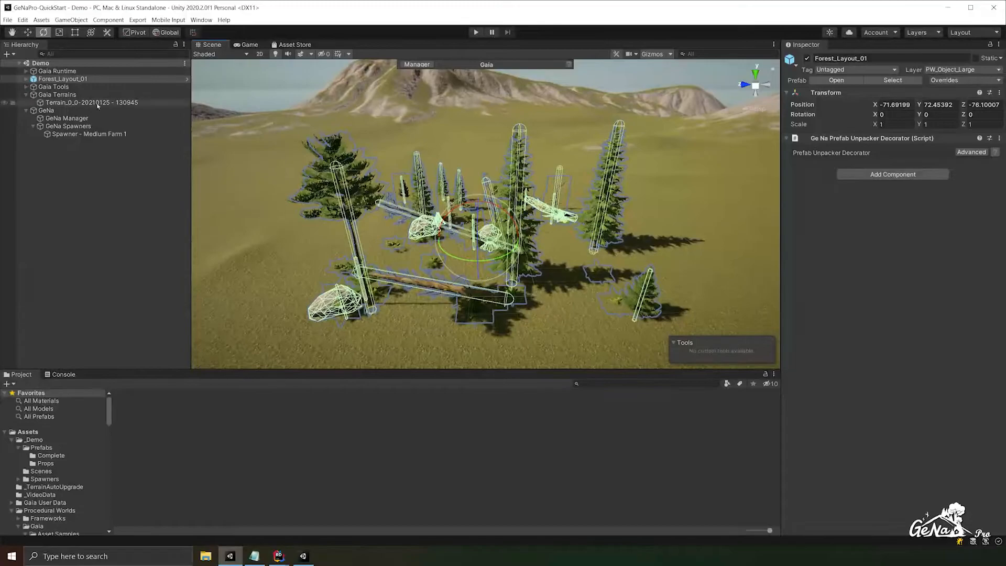
pyautogui.click(187, 80)
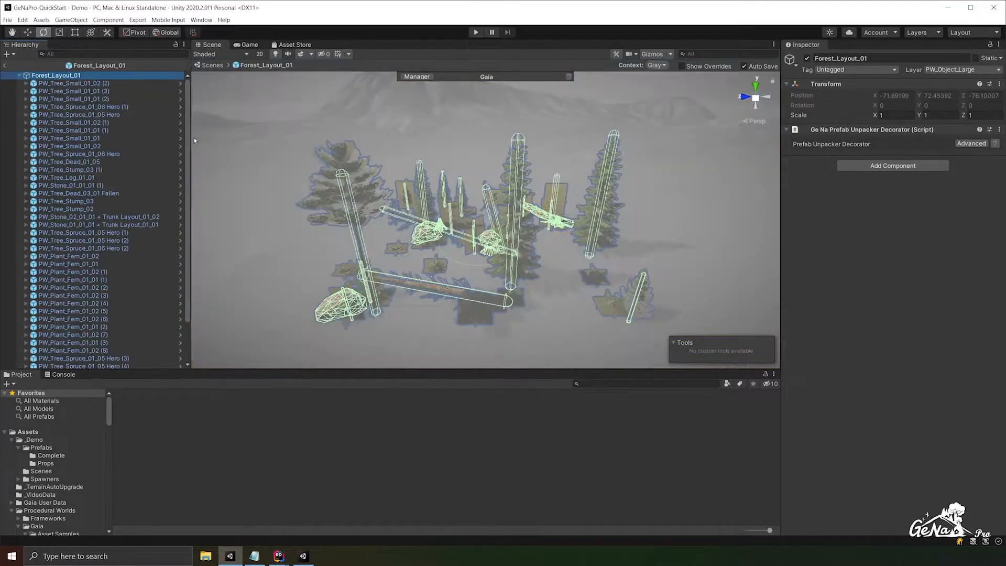
pyautogui.click(183, 85)
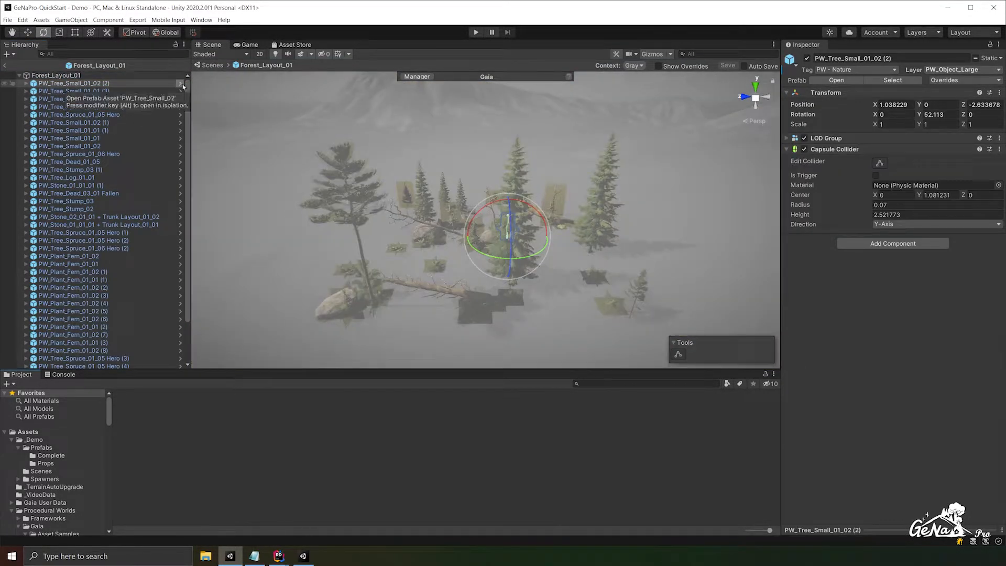
pyautogui.click(183, 85)
# - Add a Ge Na Terrain Tree Decorator to the PW_Tree_Small_02 prefab and return to the Demo scene
pyautogui.click(893, 235)
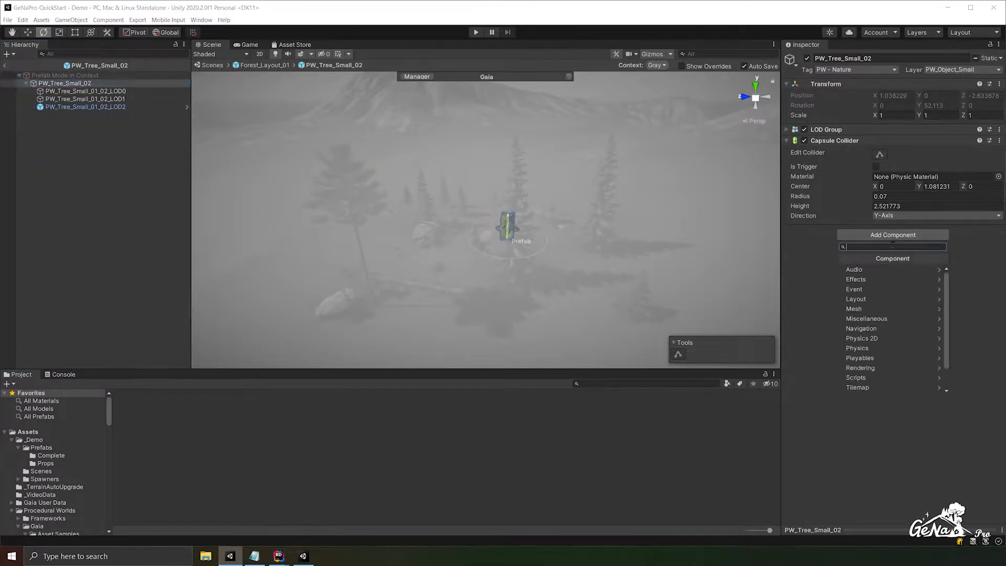
pyautogui.write('Tree')
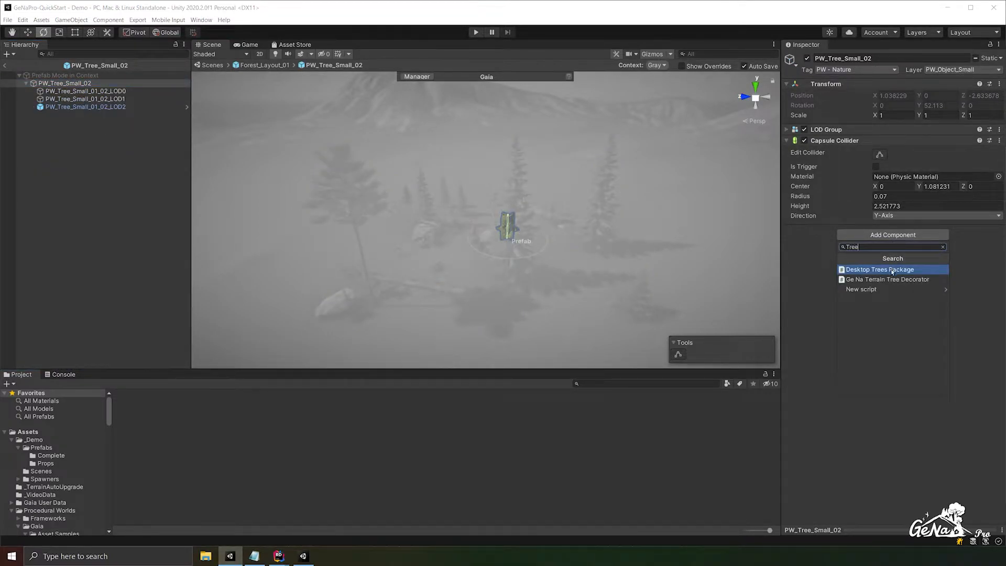
pyautogui.click(888, 280)
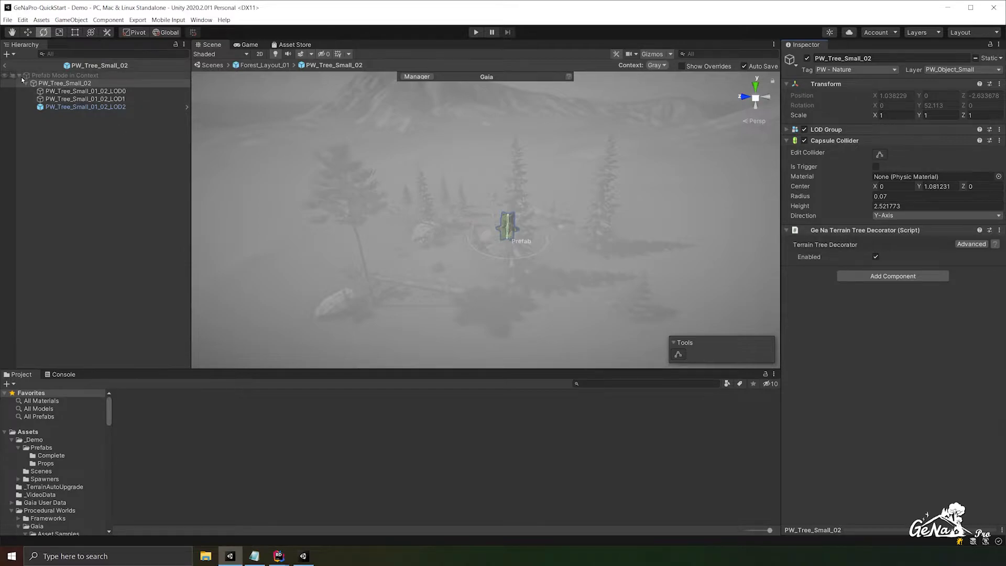
pyautogui.click(5, 65)
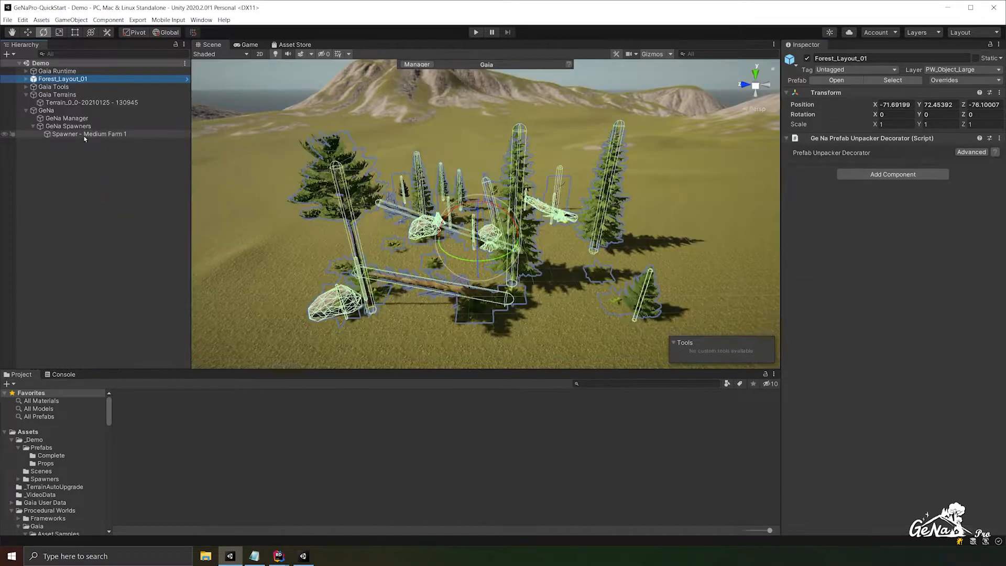
# - Create a new GeNa spawner using DefaultPalette and add the Forest_Layout_01 prefab to it as a spawn prototype
pyautogui.rightClick(90, 167)
pyautogui.moveTo(133, 343)
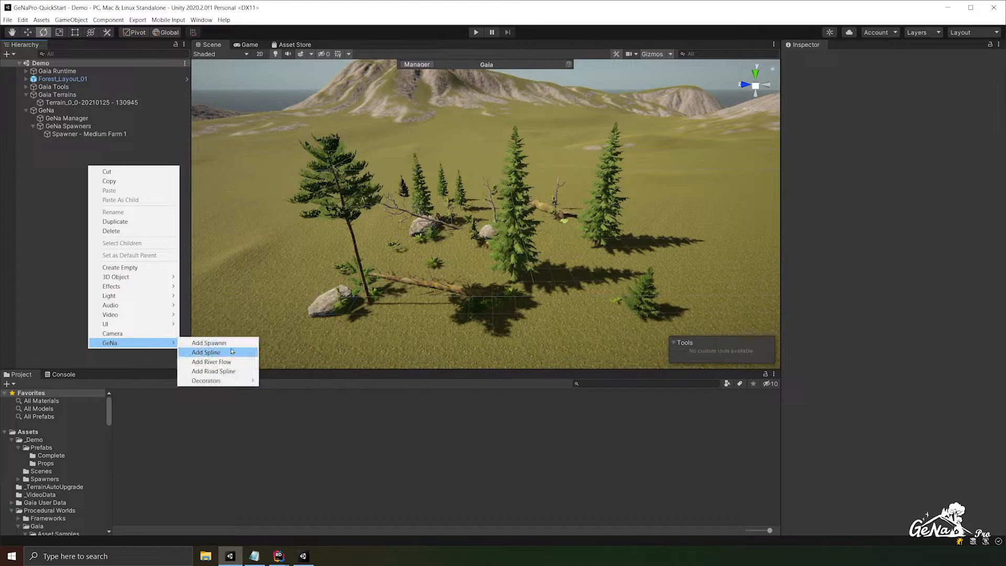
pyautogui.click(207, 343)
pyautogui.click(975, 287)
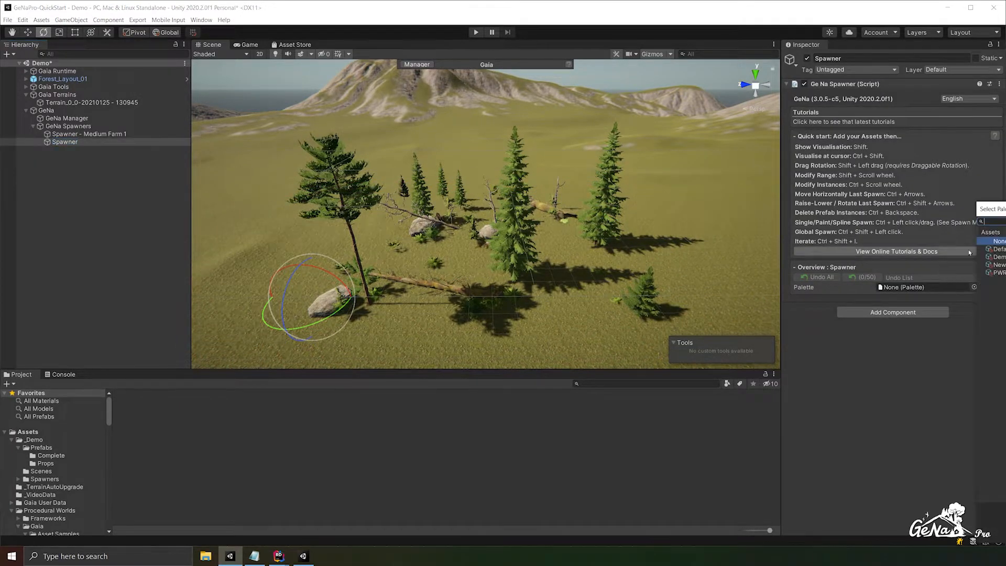
pyautogui.doubleClick(998, 249)
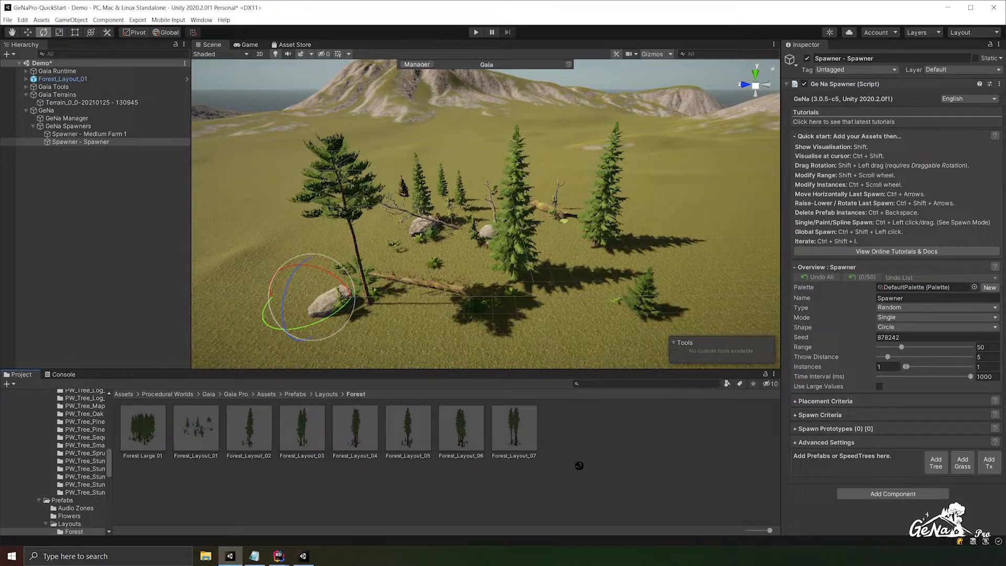
pyautogui.moveTo(863, 468); pyautogui.dragTo(803, 476)
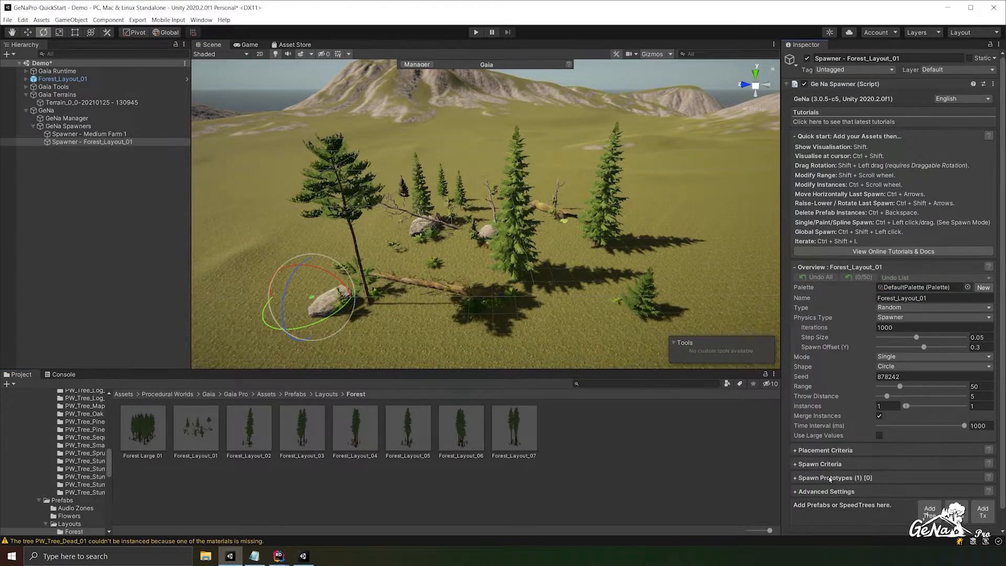
# - Examine the Forest_Layout_01 prototype's unpacked resources and the tree settings of PW_Tree_Small_01_02 (2)
pyautogui.click(806, 449)
pyautogui.scroll(-10, 801, 452)
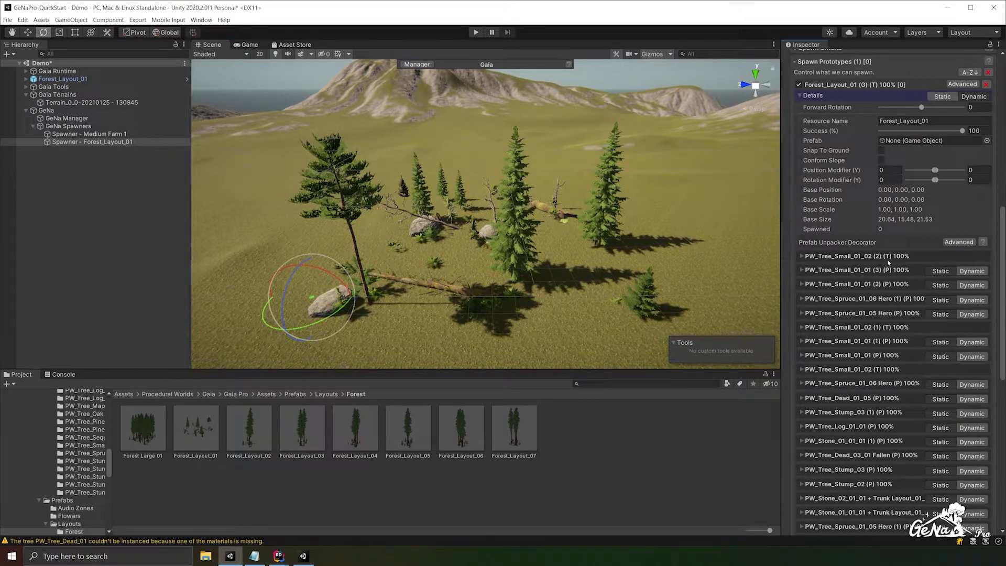
pyautogui.click(802, 256)
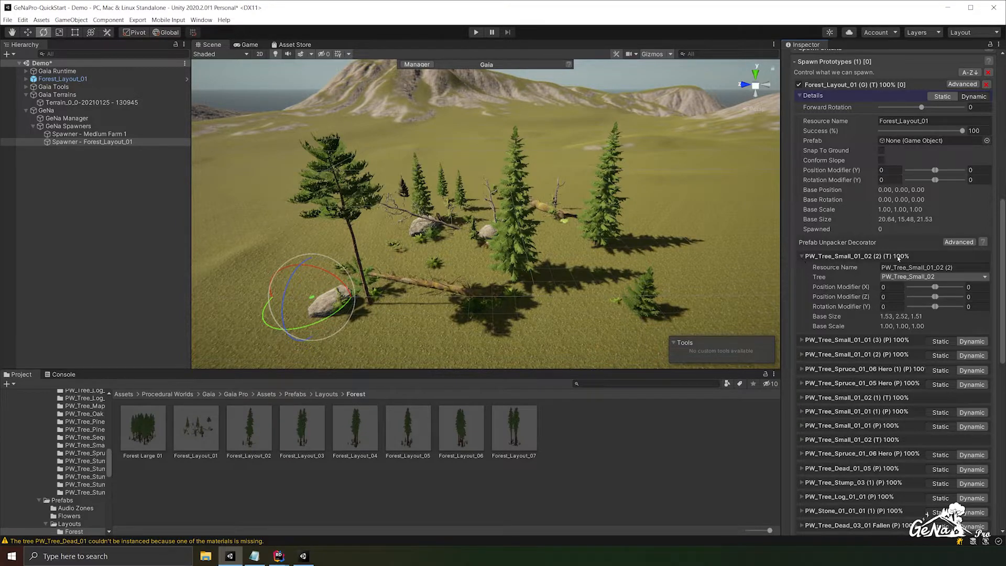
pyautogui.click(885, 268)
# - Spawn one Forest_Layout_01 on the open grass beside the existing forest layout and inspect its trees
pyautogui.moveTo(507, 272); pyautogui.dragTo(660, 291, button='middle')
pyautogui.keyDown('ctrl'); pyautogui.click(430, 212); pyautogui.keyUp('ctrl')
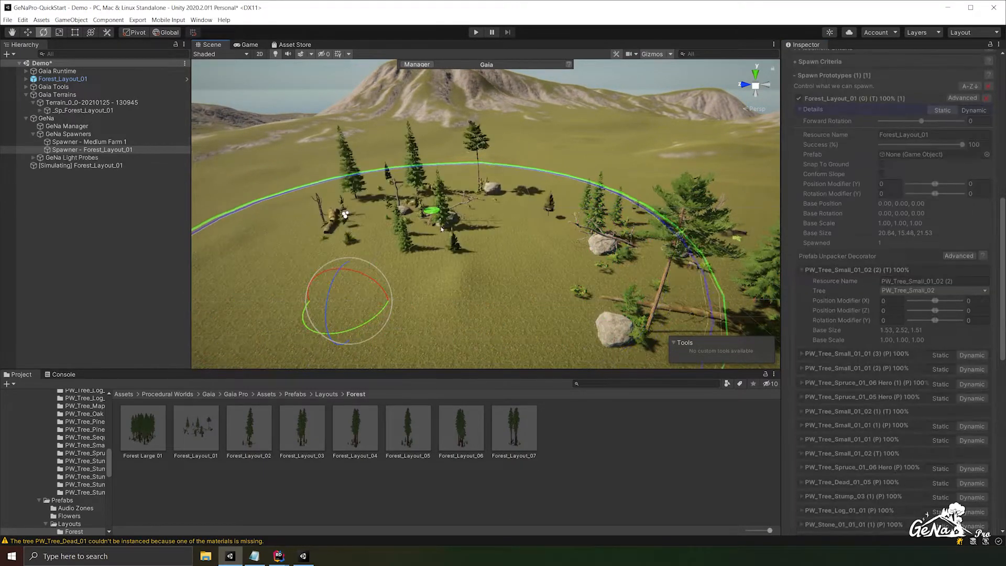
pyautogui.scroll(3, 828, 124)
pyautogui.scroll(2, 516, 225)
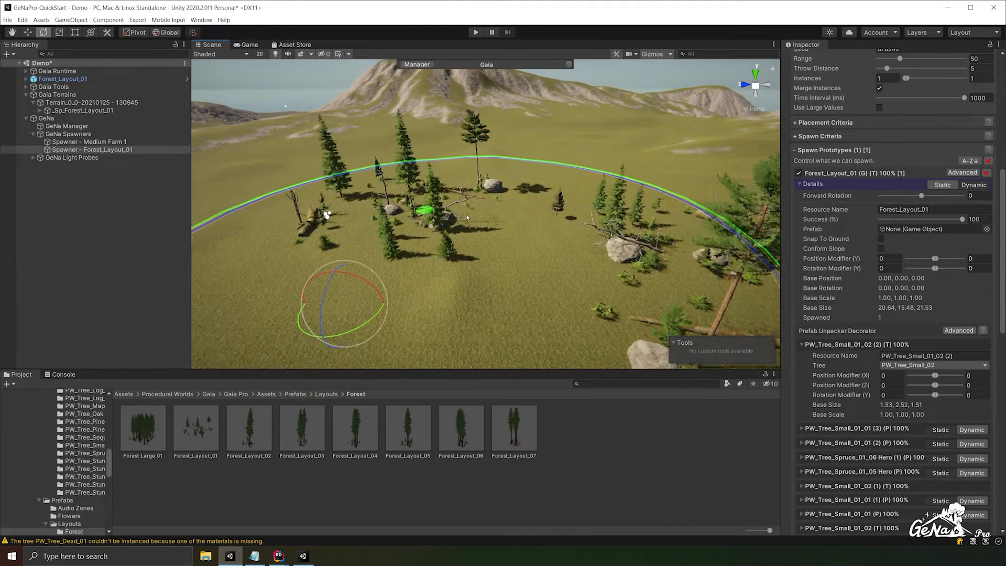
pyautogui.moveTo(516, 225); pyautogui.dragTo(579, 237, button='middle')
pyautogui.scroll(1, 530, 240)
pyautogui.scroll(2, 530, 240)
pyautogui.keyDown('shift'); pyautogui.moveTo(524, 235); pyautogui.dragTo(587, 225); pyautogui.keyUp('shift')
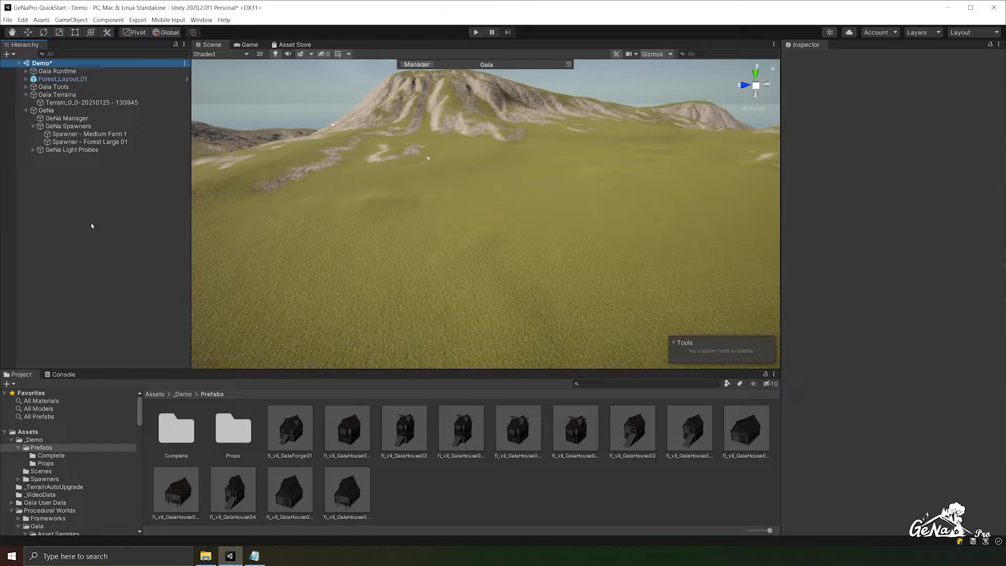
# - Place the fl_vil_GaiaForge01 prefab on the open grass and add a Ge Na Object Layer Decorator to it
pyautogui.moveTo(304, 438); pyautogui.dragTo(476, 260)
pyautogui.click(911, 220)
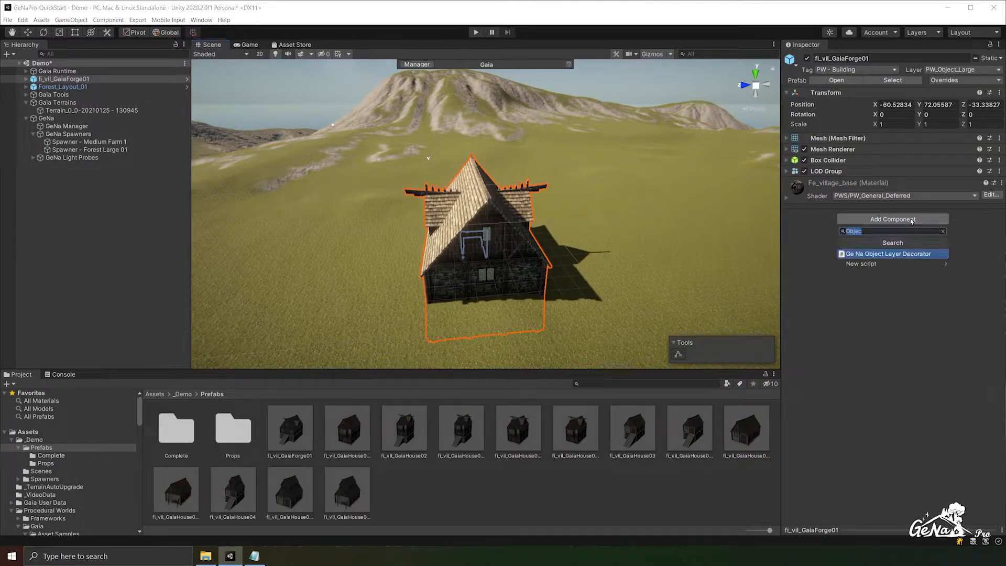
pyautogui.click(896, 254)
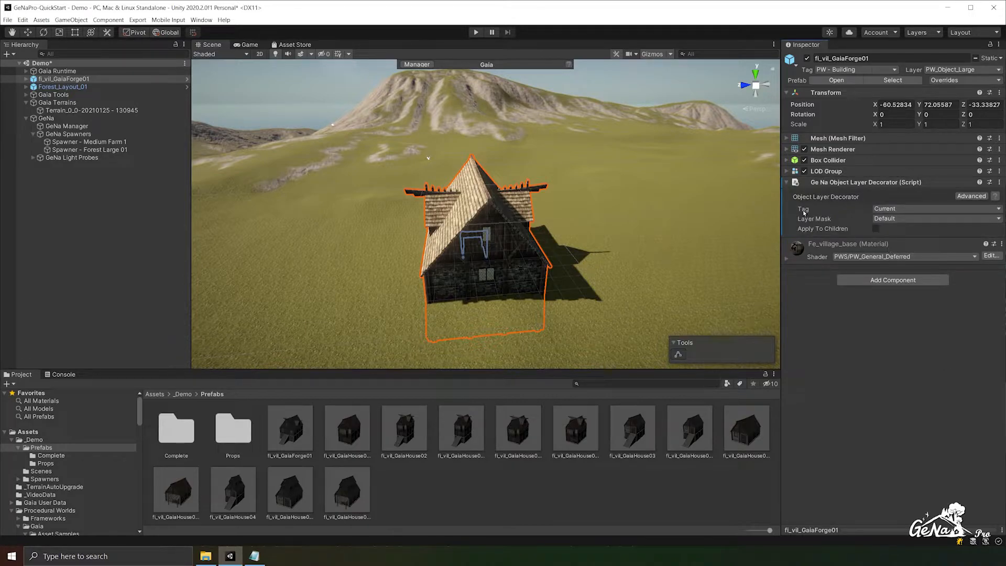
# - Set the decorator's tag to PW - Building and layer mask to PW_Object_Medium, and apply all overrides to the fl_vil_GaiaForge01 prefab
pyautogui.click(899, 209)
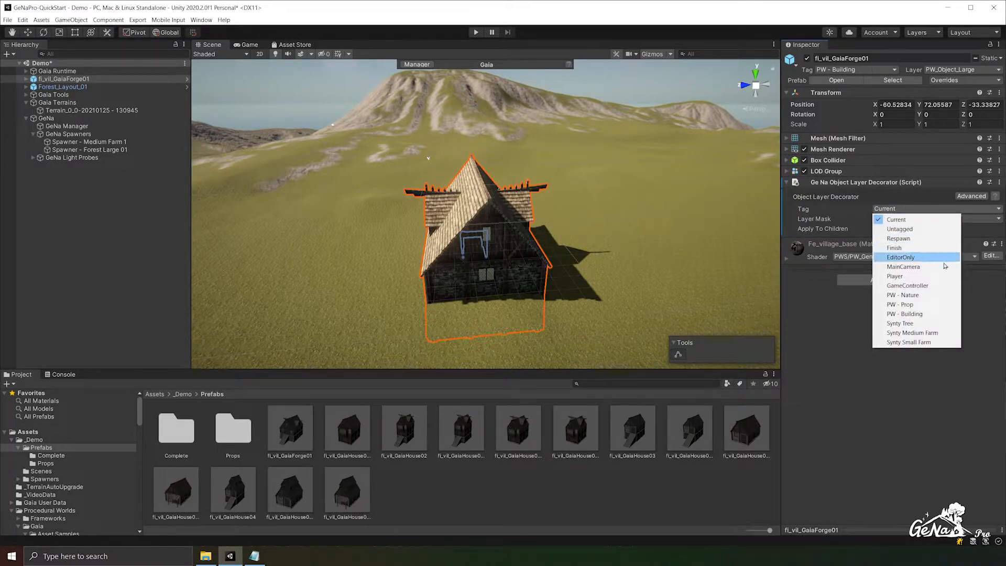
pyautogui.click(933, 313)
pyautogui.click(900, 219)
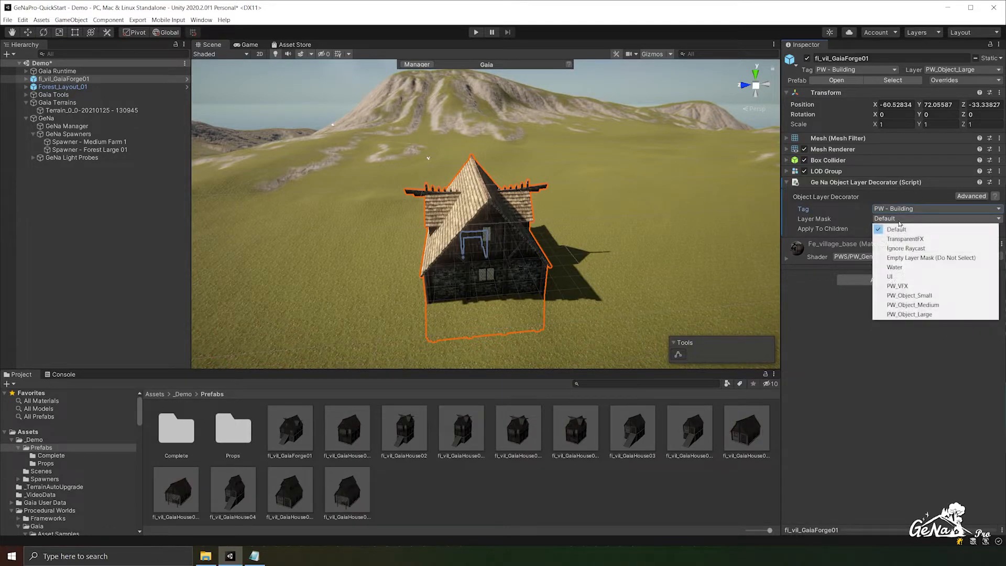
pyautogui.click(943, 304)
pyautogui.click(958, 80)
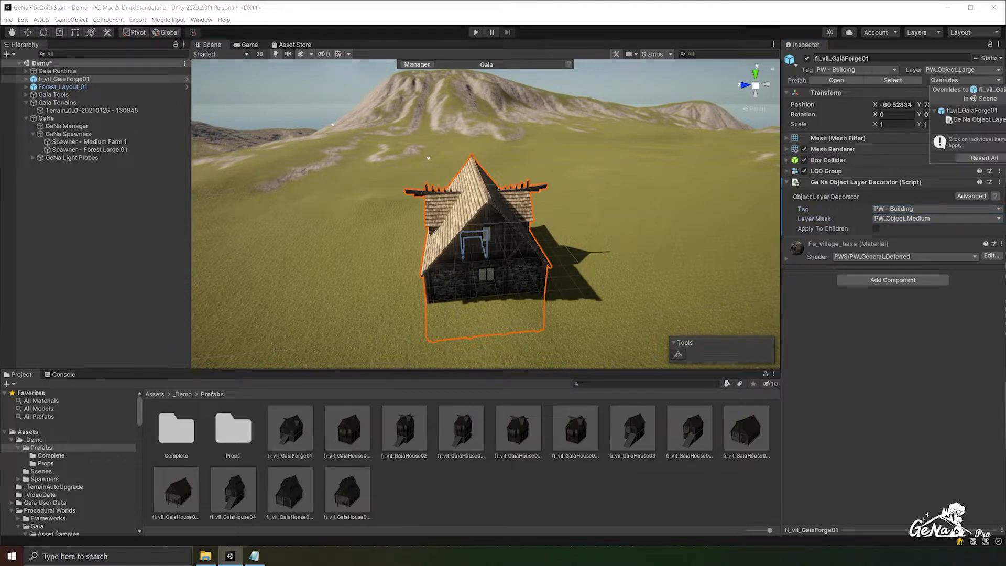
pyautogui.click(1005, 158)
# - Create a GeNa spawner using DefaultPalette and add fl_vil_GaiaForge01 to it as a spawn prototype
pyautogui.rightClick(97, 195)
pyautogui.moveTo(136, 365)
pyautogui.click(210, 367)
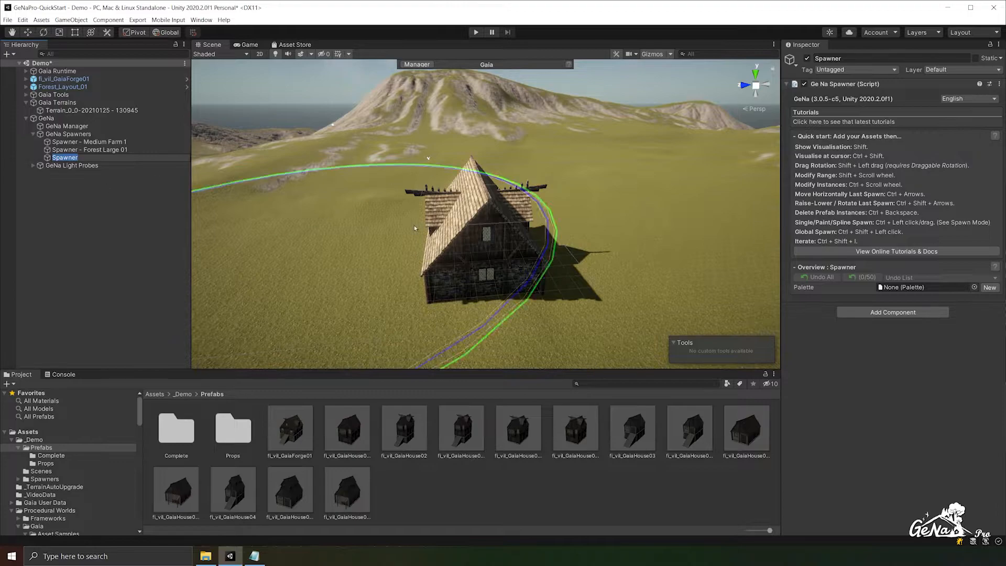
pyautogui.click(974, 287)
pyautogui.click(991, 248)
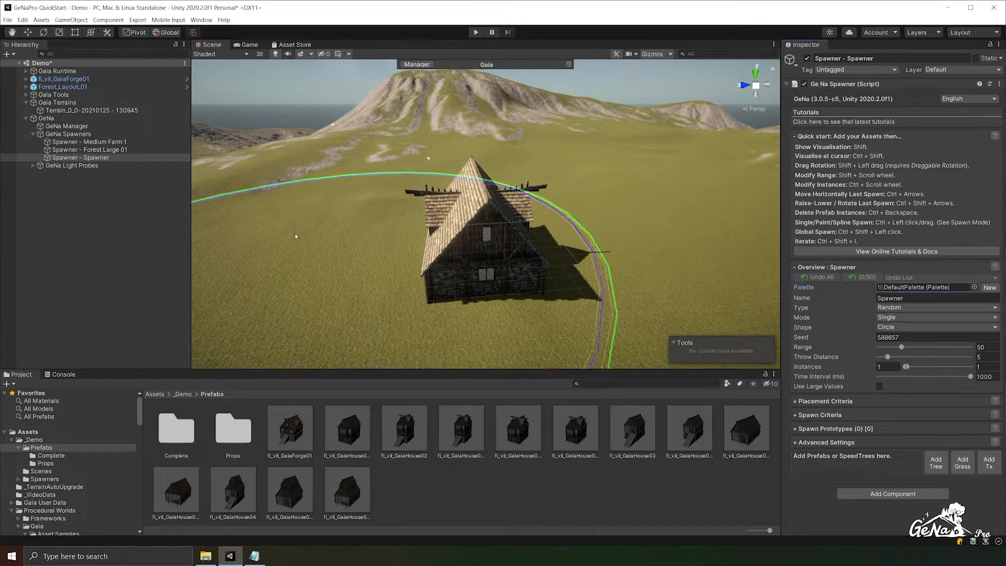
pyautogui.moveTo(50, 81); pyautogui.dragTo(853, 468)
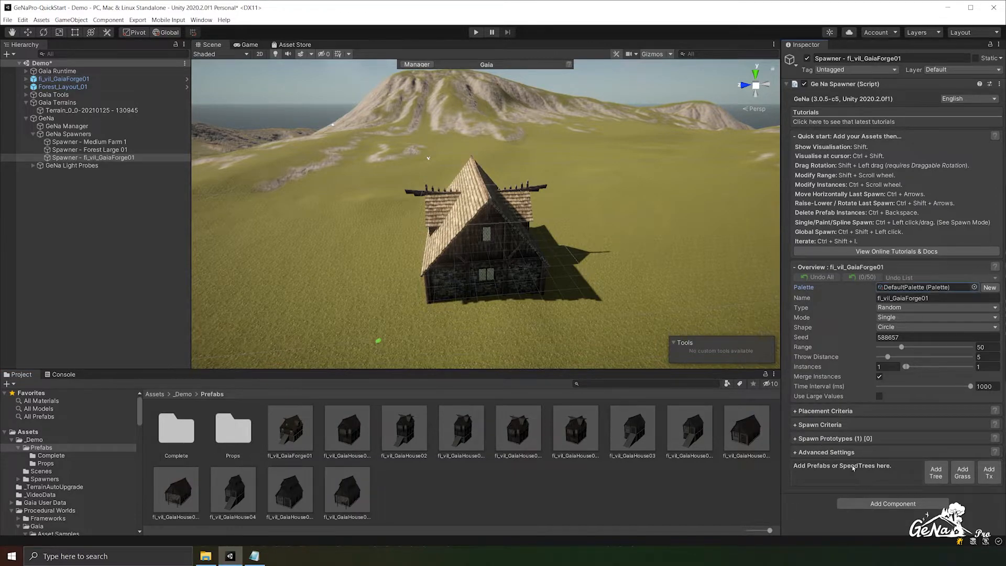
# - Show the fl_vil_GaiaForge01 prototype's details and spawn one forge on the grass beyond the forest layout
pyautogui.click(826, 438)
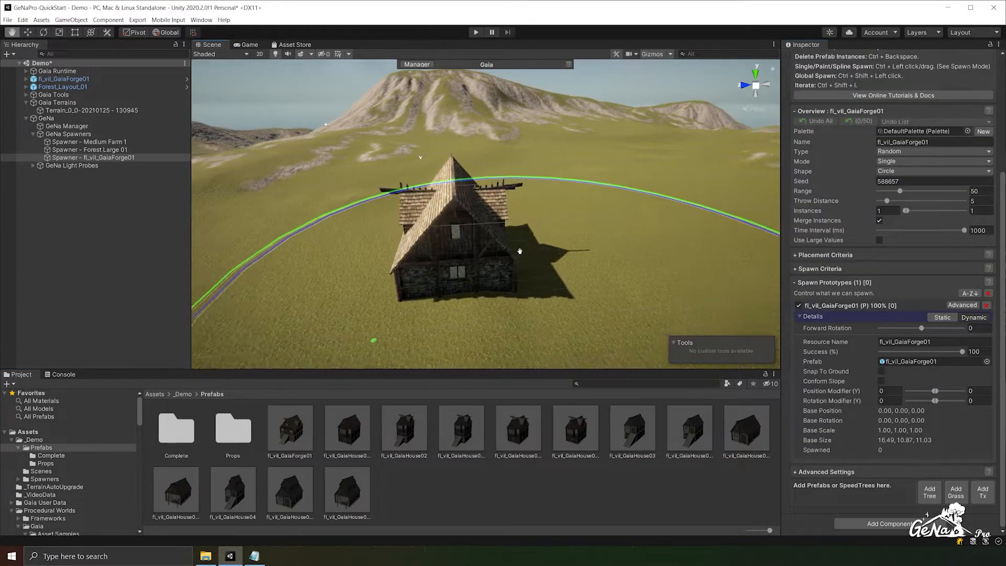
pyautogui.scroll(-5, 529, 251)
pyautogui.keyDown('ctrl'); pyautogui.click(493, 212); pyautogui.keyUp('ctrl')
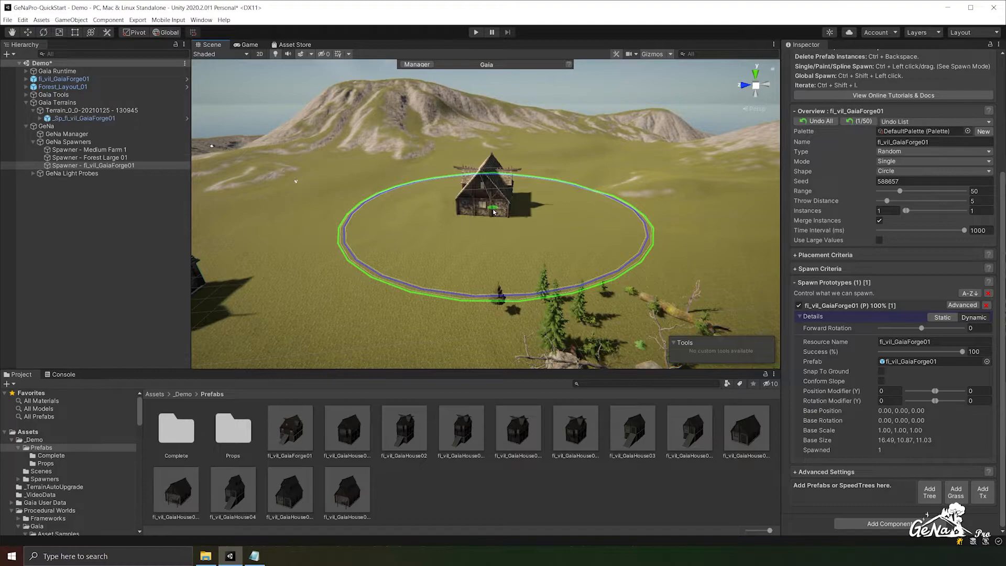
pyautogui.click(493, 212)
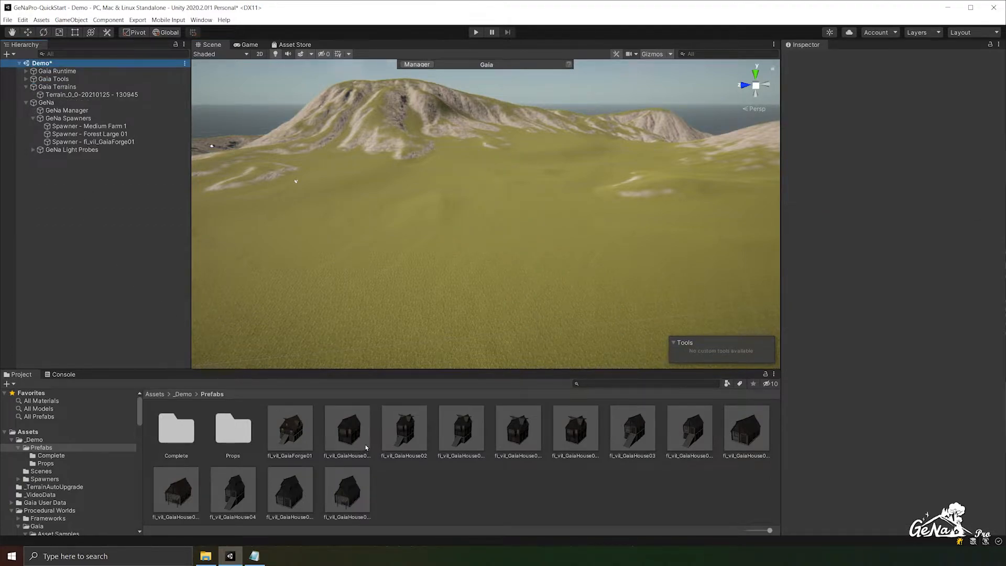
# - Place the fl_vil_GaiaHouse01C prefab on the open grass and add a Ge Na Spawn Flags Decorator to it
pyautogui.moveTo(361, 442); pyautogui.dragTo(470, 285)
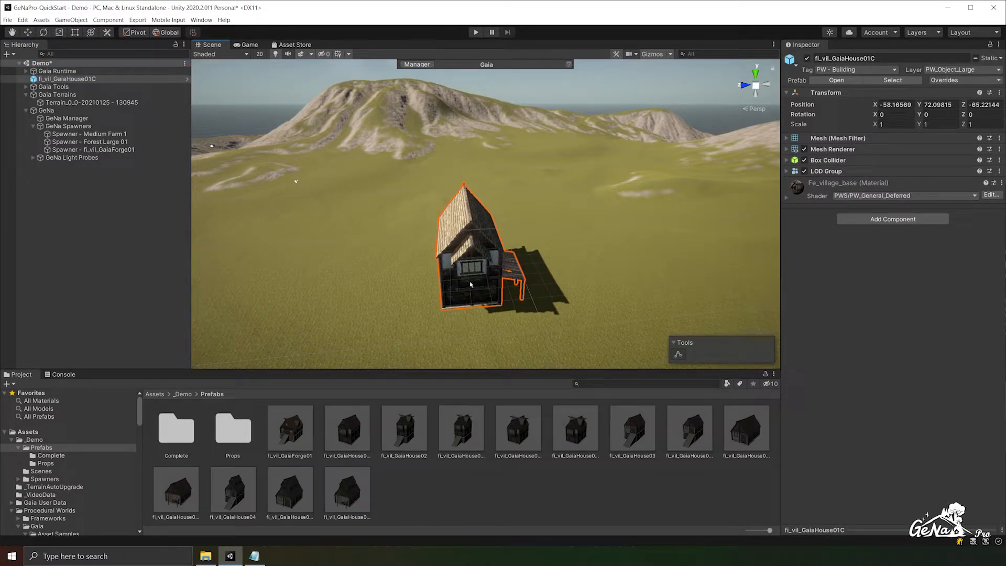
pyautogui.click(893, 219)
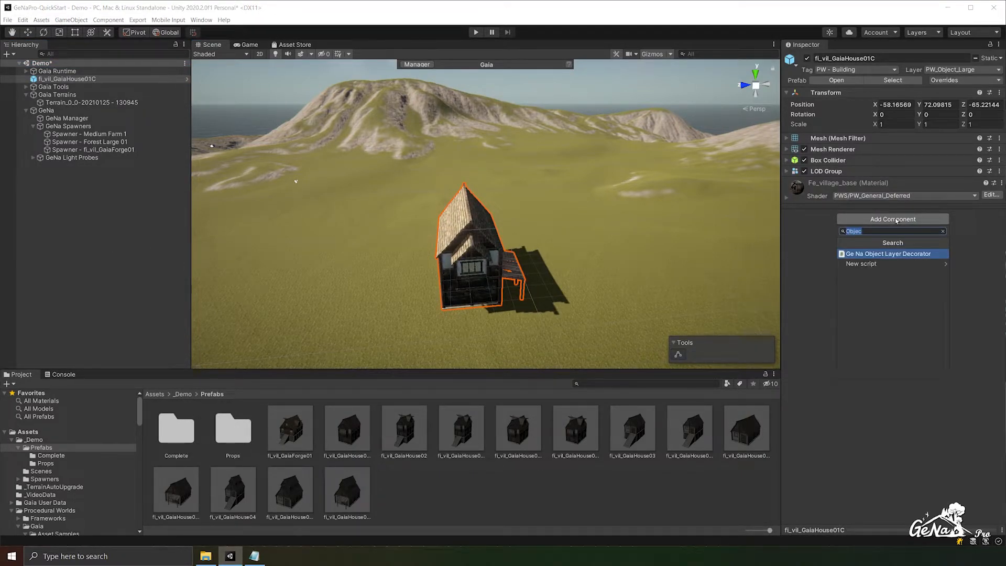
pyautogui.write('Spawn')
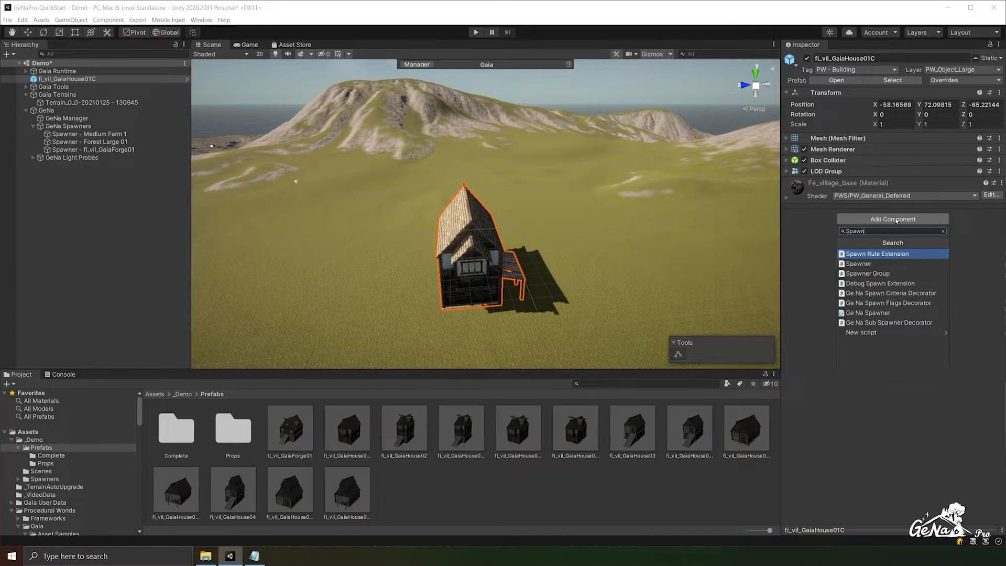
pyautogui.write(' Flag')
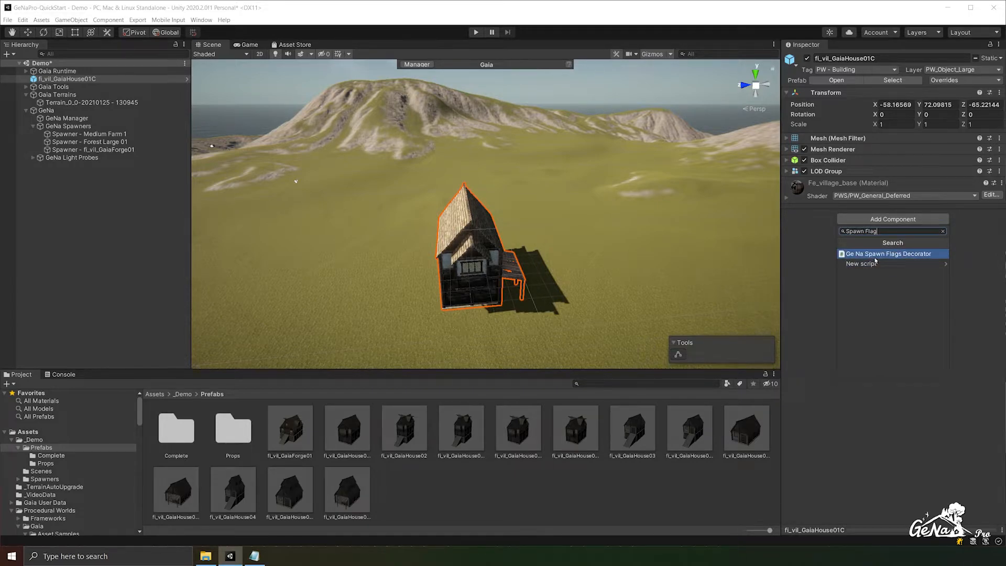
pyautogui.click(875, 256)
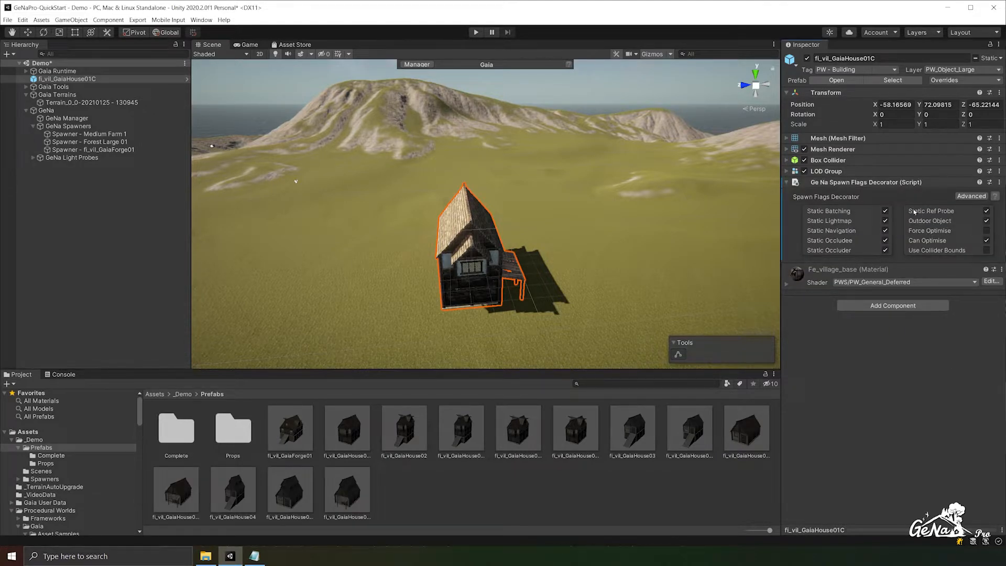
# - Disable Static Batching, Lightmap, Navigation and Occludee in the house's spawn flags, and apply the overrides to the prefab
pyautogui.click(995, 197)
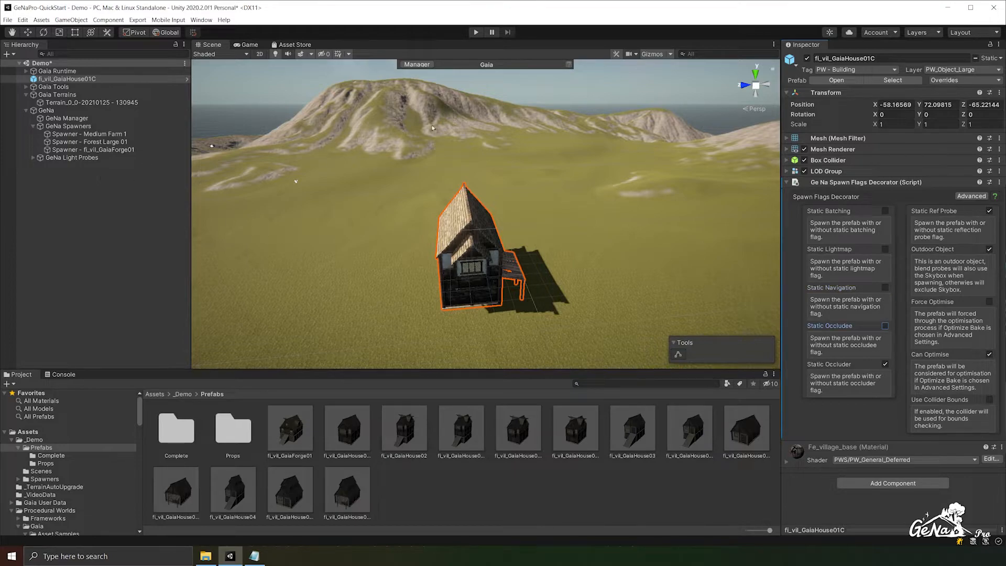
pyautogui.click(958, 82)
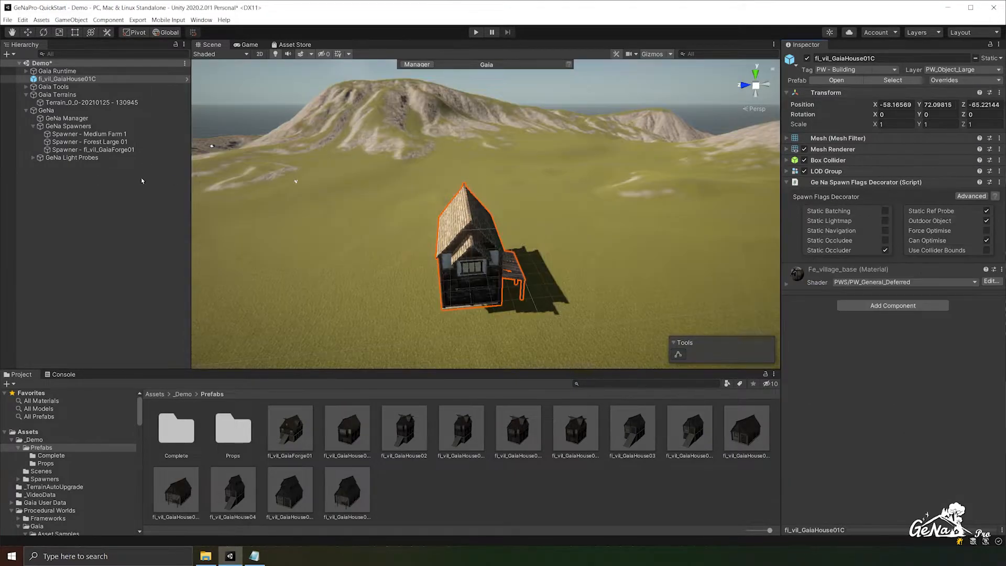
pyautogui.click(95, 189)
# - Create a GeNa spawner using DefaultPalette and add fl_vil_GaiaHouse01C to it as a spawn prototype
pyautogui.rightClick(94, 187)
pyautogui.moveTo(169, 366)
pyautogui.click(215, 364)
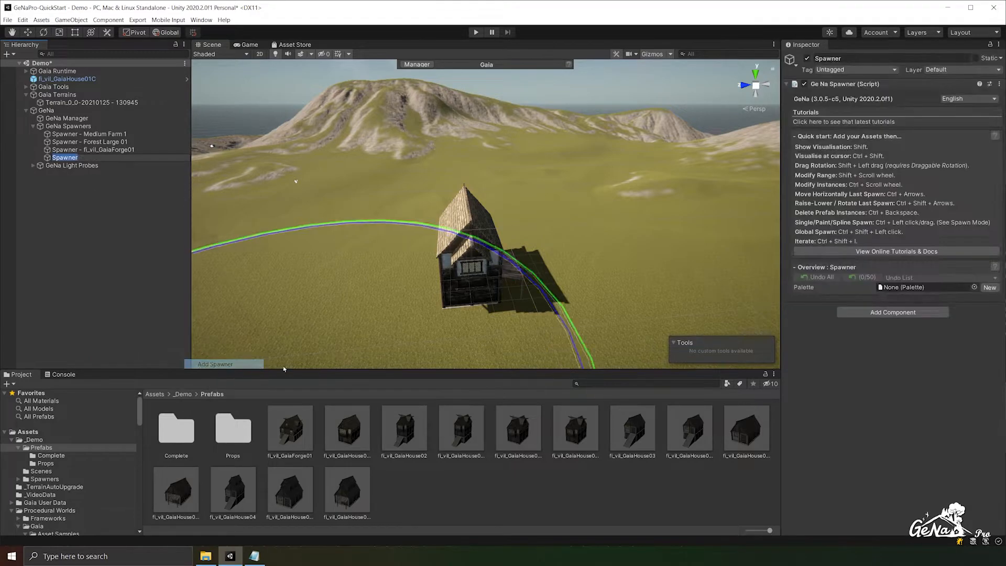
pyautogui.click(974, 287)
pyautogui.doubleClick(998, 248)
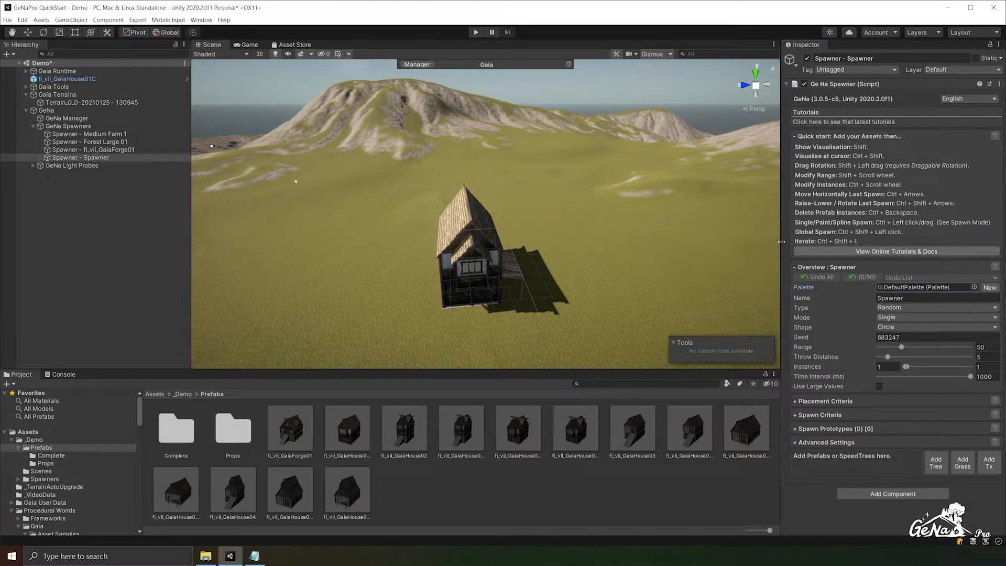
pyautogui.moveTo(79, 79); pyautogui.dragTo(925, 437)
pyautogui.moveTo(889, 474); pyautogui.dragTo(868, 468)
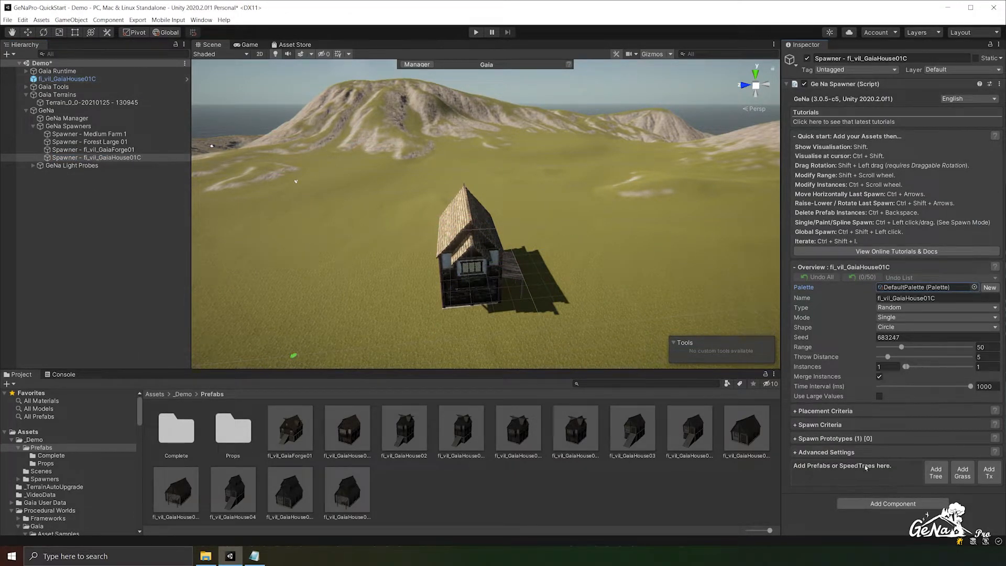
# - Show the advanced options of the fl_vil_GaiaHouse01C prototype and check its static and optimisation flags
pyautogui.click(821, 438)
pyautogui.scroll(-3, 901, 392)
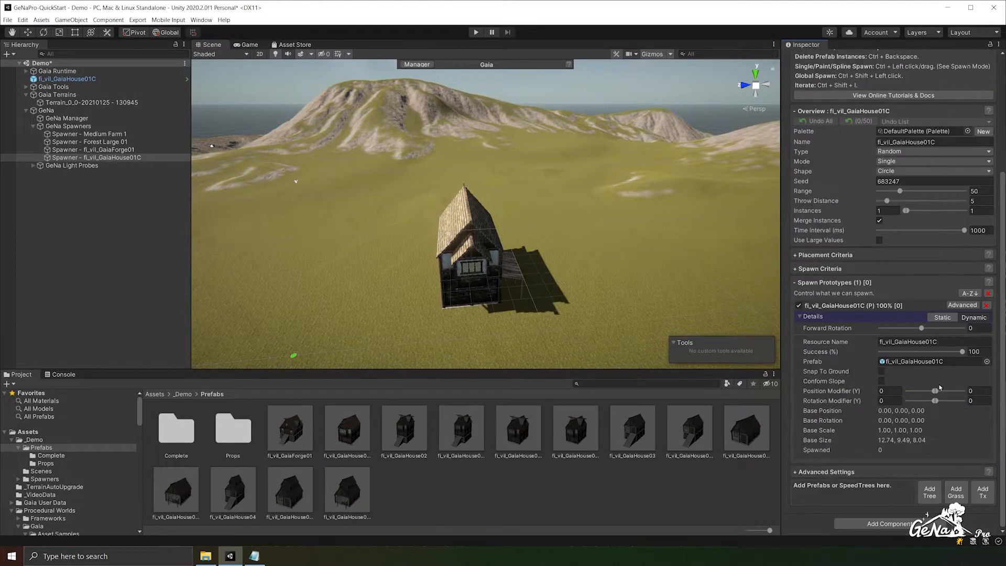
pyautogui.click(962, 304)
pyautogui.scroll(-3, 896, 345)
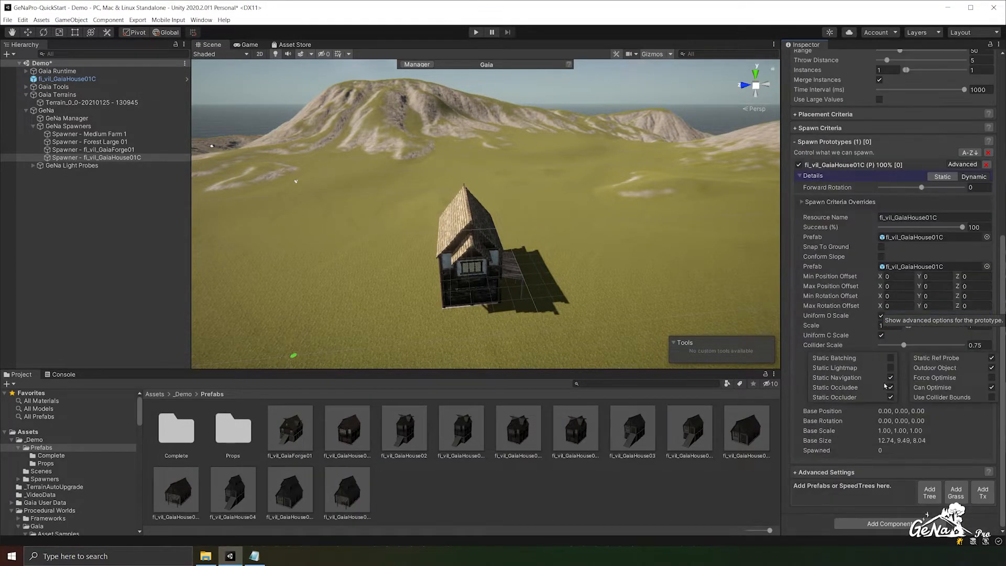
pyautogui.moveTo(957, 401)
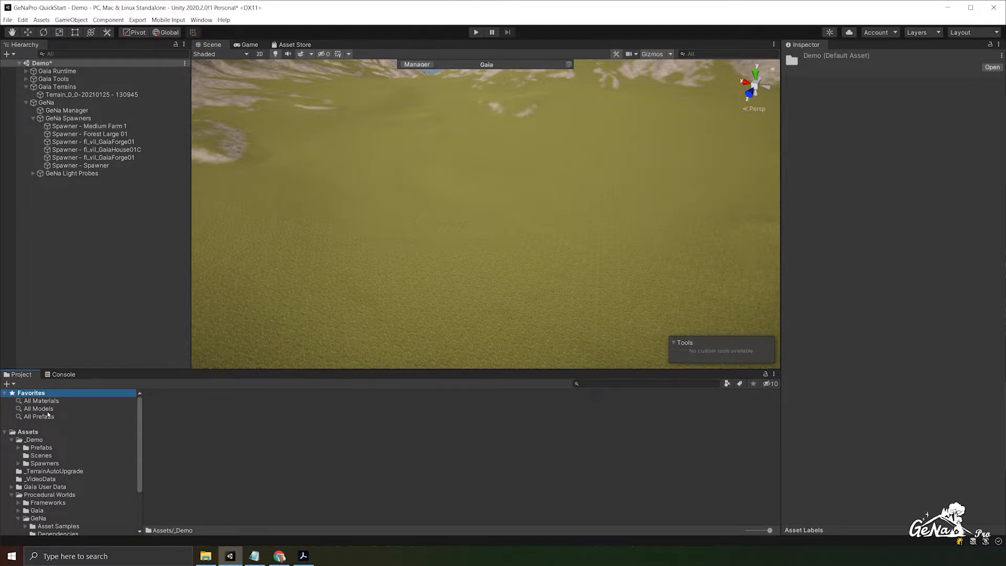
# - Create a folder named Scripts inside the _Demo folder and open it
pyautogui.click(35, 439)
pyautogui.rightClick(405, 446)
pyautogui.moveTo(473, 219)
pyautogui.click(559, 214)
pyautogui.write('Scripts')
pyautogui.press('Return')
pyautogui.doubleClick(279, 433)
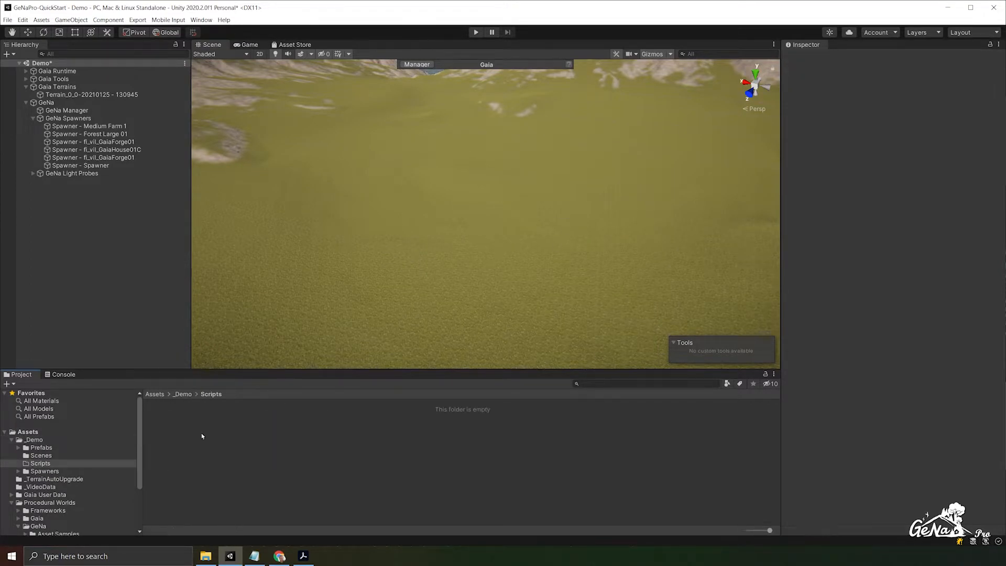
# - Create a C# script named GrowthDecorator in the Scripts folder
pyautogui.rightClick(202, 433)
pyautogui.moveTo(320, 214)
pyautogui.click(357, 222)
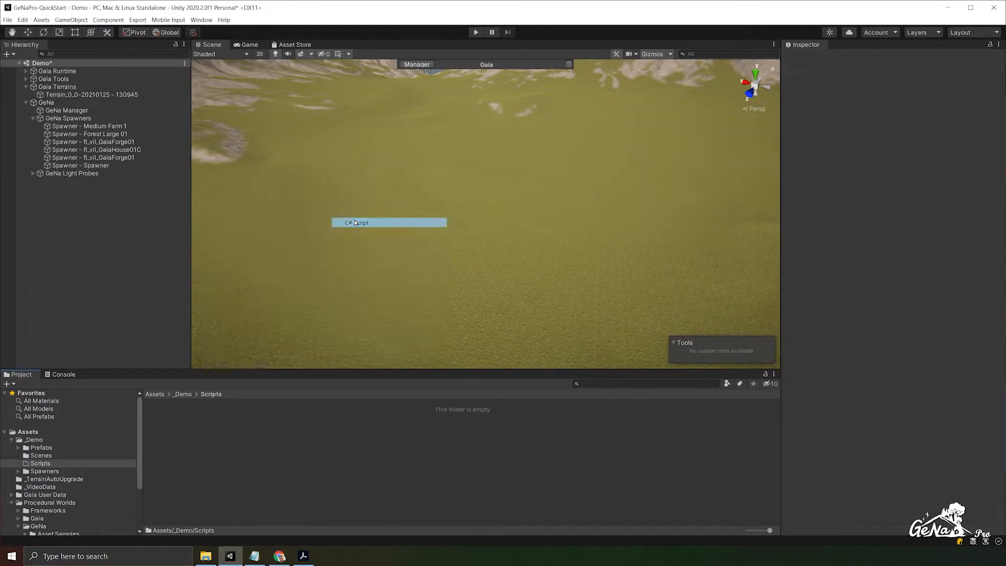
pyautogui.write('GrowthDecorator')
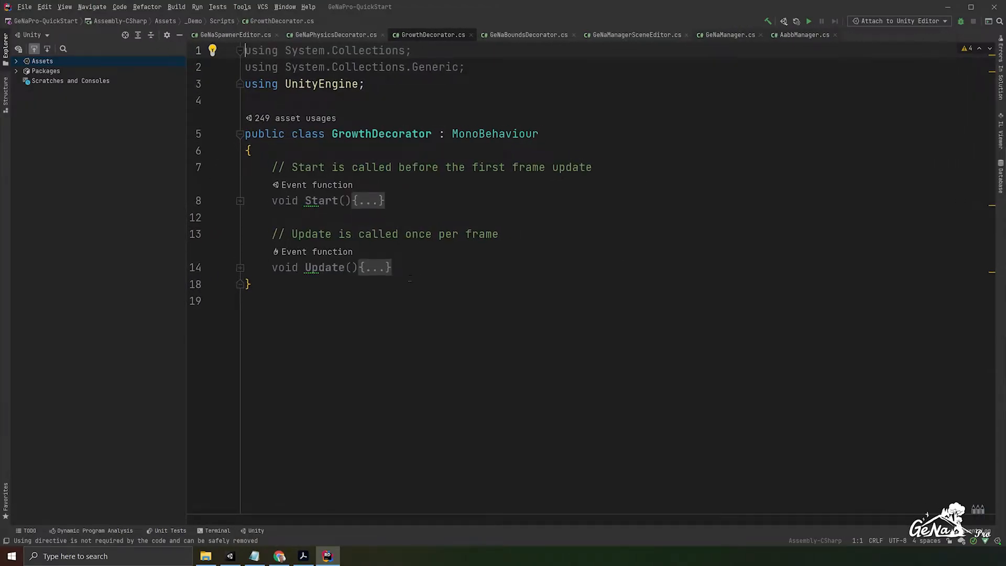
# - In the code editor, delete GrowthDecorator's Start and Update methods and the two System.Collections using lines
pyautogui.click(400, 268)
pyautogui.moveTo(401, 268); pyautogui.dragTo(271, 168)
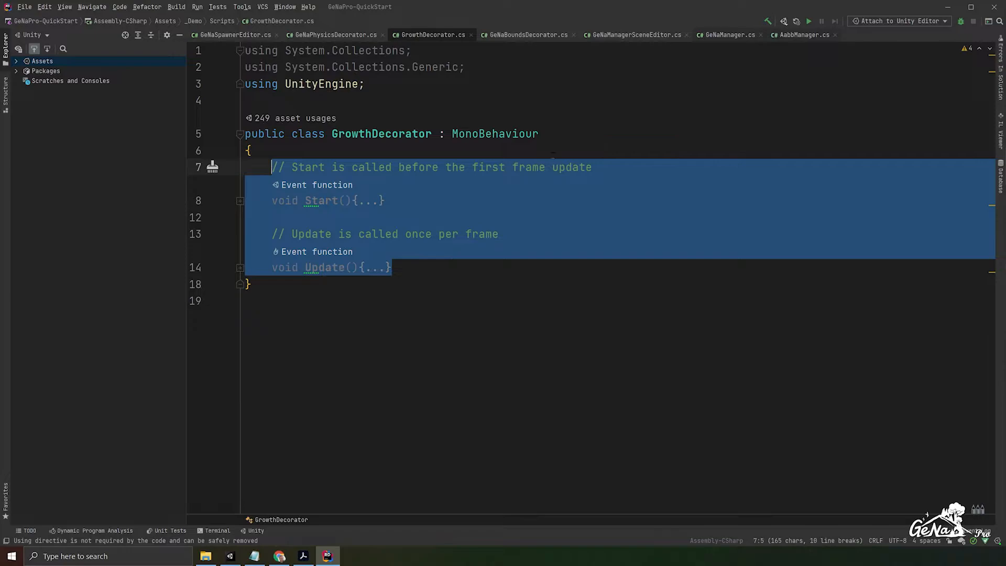
pyautogui.press('Delete')
pyautogui.moveTo(459, 67); pyautogui.dragTo(203, 41)
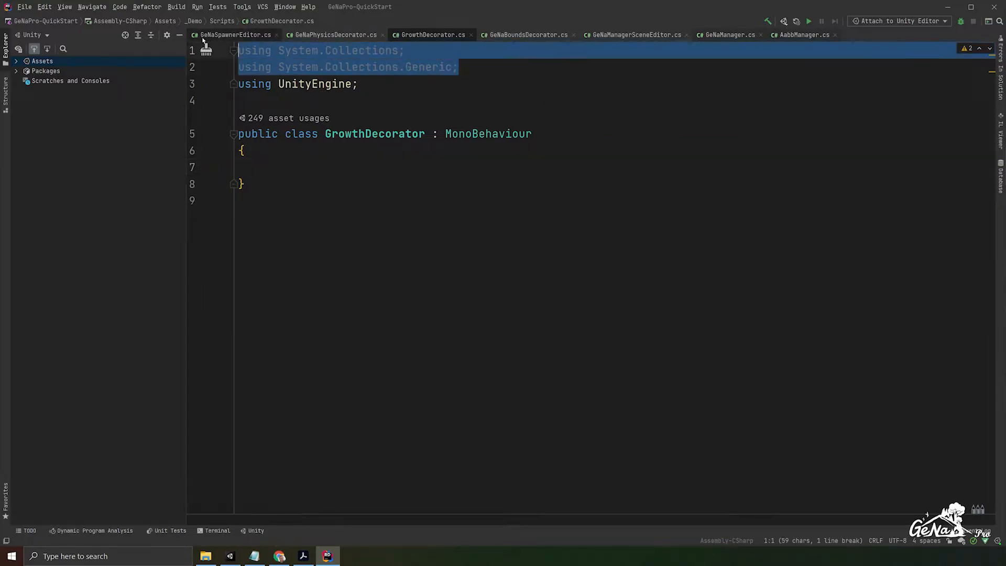
pyautogui.press('Delete')
pyautogui.press('Delete')
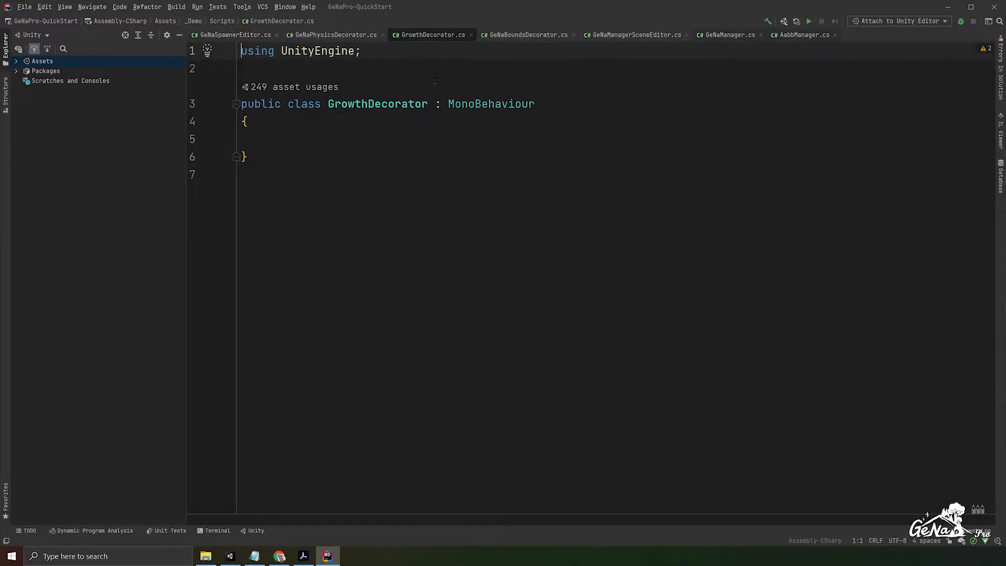
# - Add the directive "using GeNa.Core;" below the UnityEngine one in GrowthDecorator.cs
pyautogui.keyDown('ctrl'); pyautogui.scroll(2, 435, 81); pyautogui.keyUp('ctrl')
pyautogui.click(433, 72)
pyautogui.write('usi')
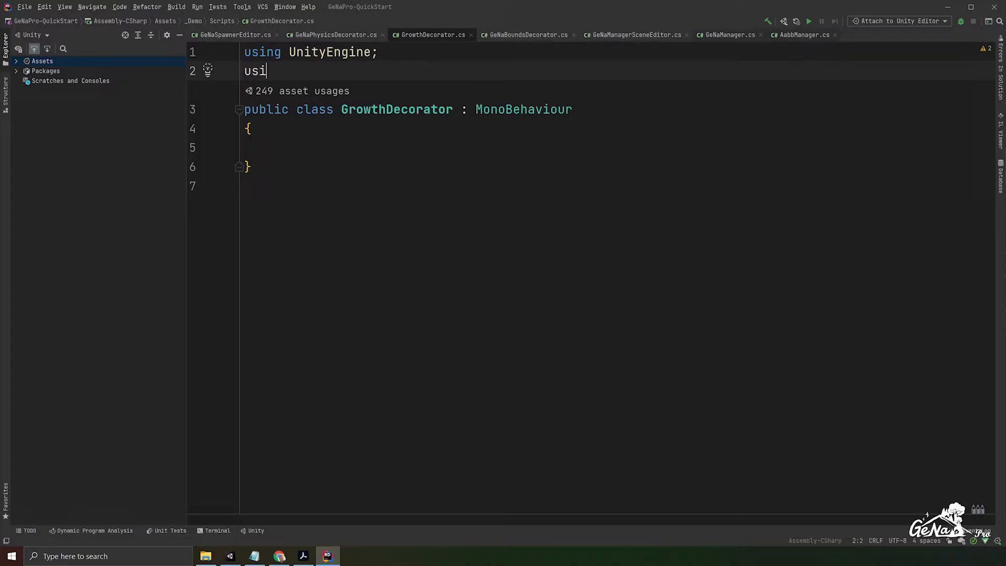
pyautogui.write('ng GeNa.Core;')
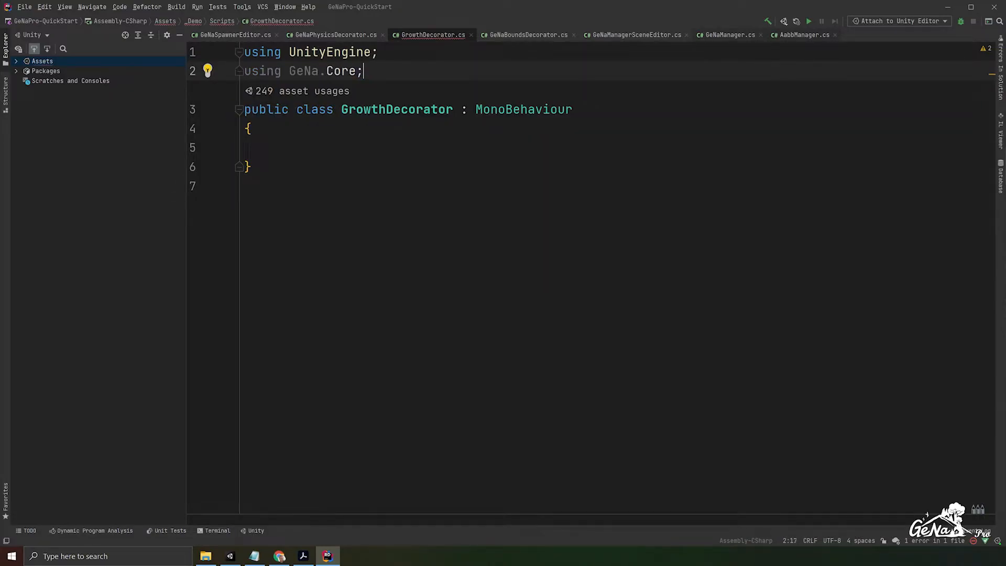
pyautogui.press('Return')
# - Add the IDecorator interface after MonoBehaviour in the GrowthDecorator class declaration
pyautogui.click(594, 128)
pyautogui.write(', IDecorator')
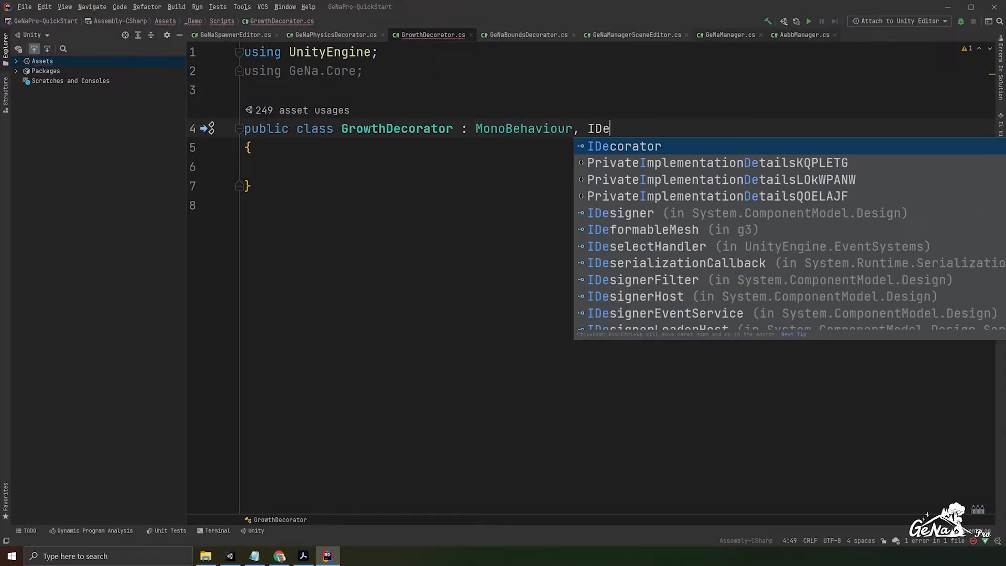
pyautogui.press('Left')
pyautogui.press('Left')
pyautogui.press('Left')
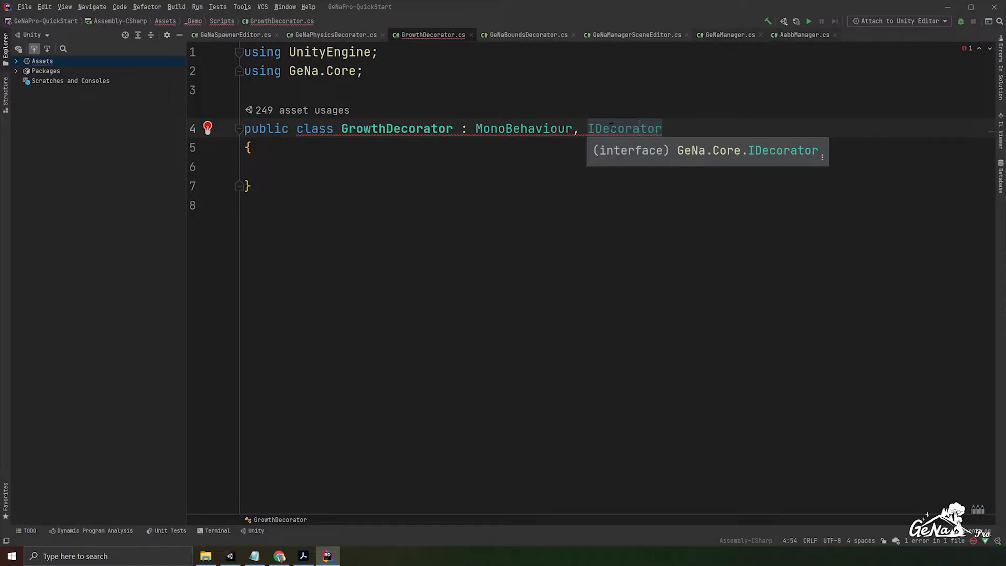
pyautogui.click(610, 127)
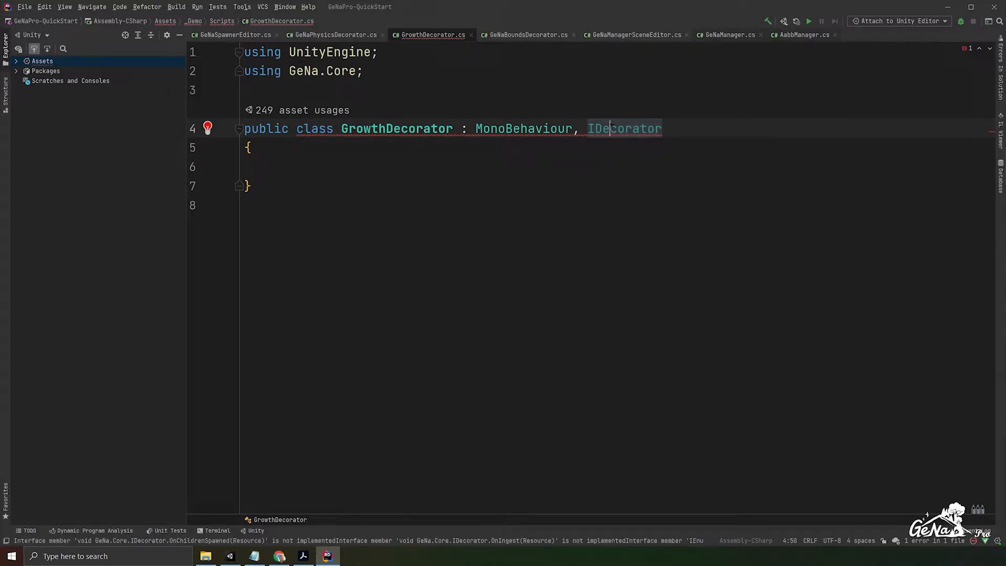
# - Implement all missing IDecorator members in GrowthDecorator as public members: OnIngest, OnSelfSpawned, OnChildrenSpawned and UnpackPrefab
pyautogui.hotkey('alt', 'Return')
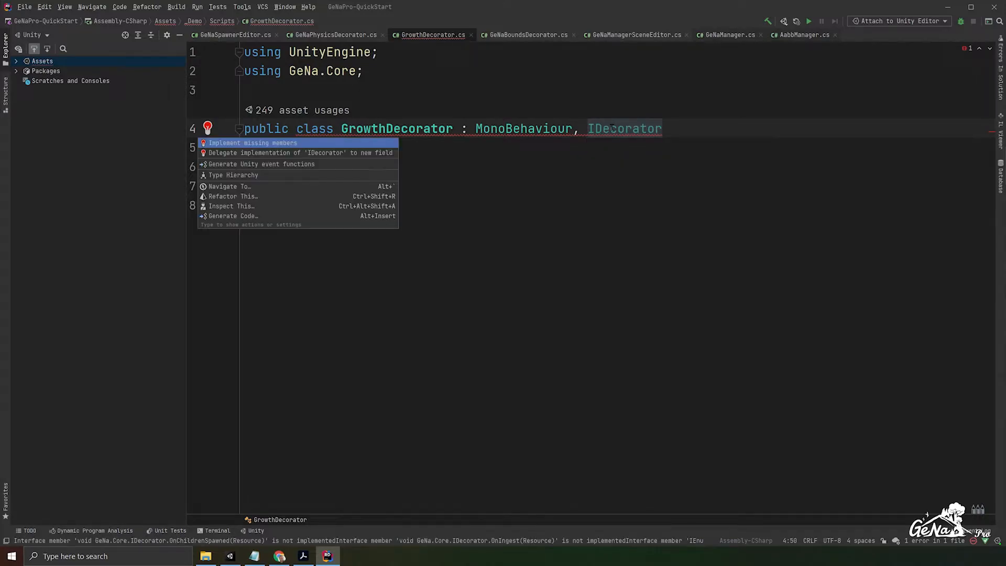
pyautogui.click(273, 147)
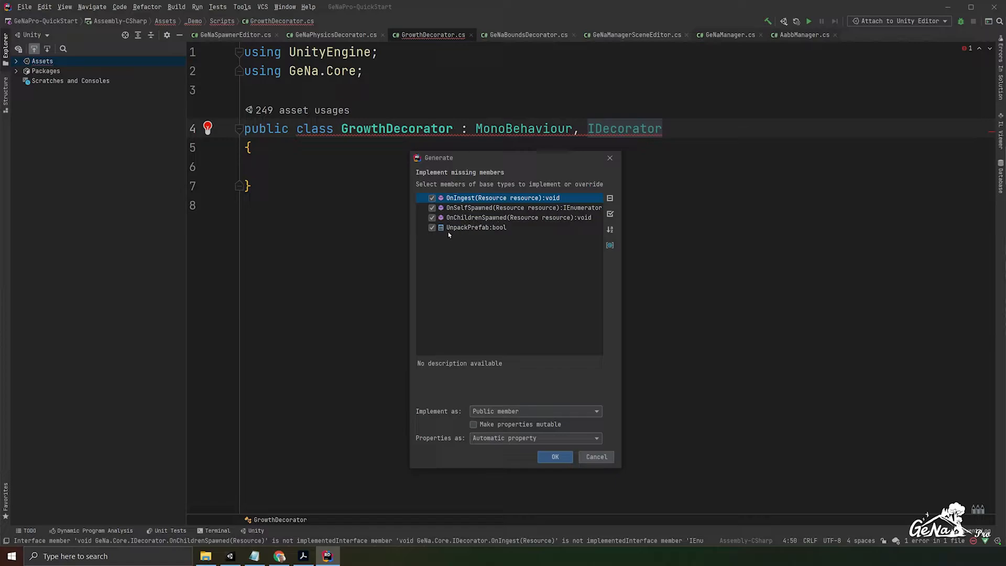
pyautogui.click(555, 457)
# - Delete the NotImplementedException lines from OnIngest, OnSelfSpawned and OnChildrenSpawned, leaving each method body with one blank line
pyautogui.click(692, 194)
pyautogui.hotkey('shift', 'Up')
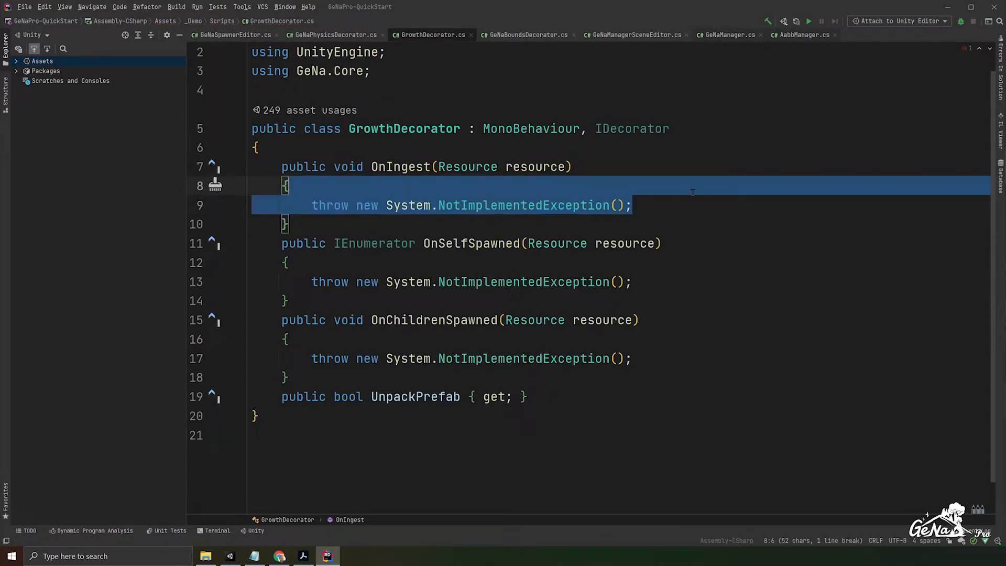
pyautogui.press('BackSpace')
pyautogui.press('Return')
pyautogui.click(689, 283)
pyautogui.hotkey('shift', 'Up')
pyautogui.press('BackSpace')
pyautogui.press('Return')
pyautogui.click(681, 358)
pyautogui.hotkey('shift', 'Up')
pyautogui.press('BackSpace')
pyautogui.press('Return')
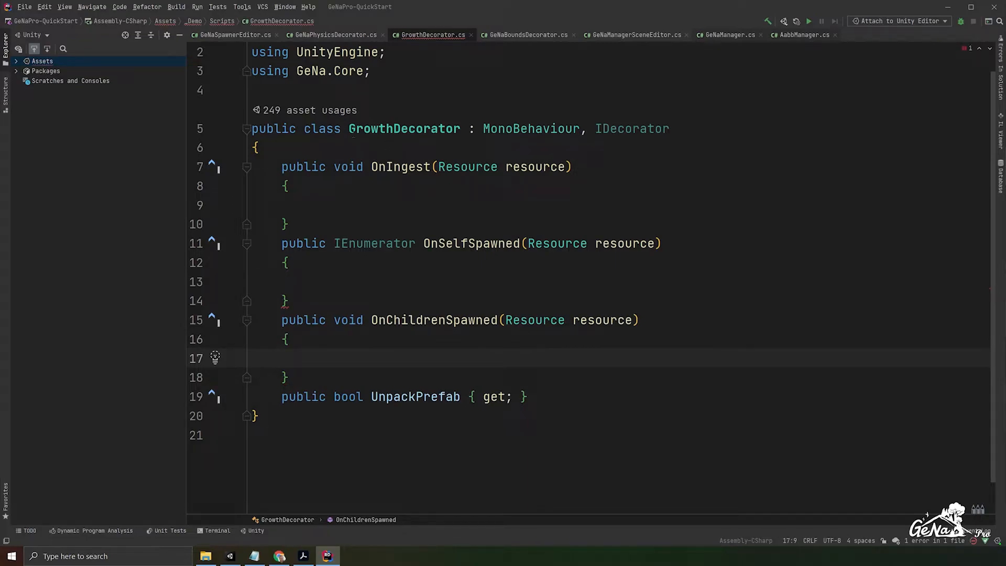
pyautogui.moveTo(282, 167); pyautogui.dragTo(290, 378)
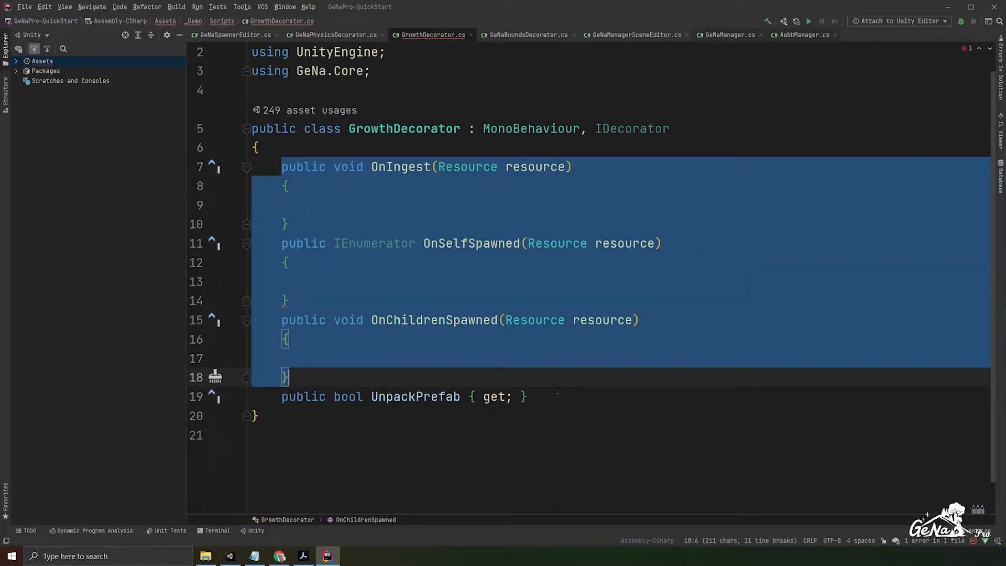
pyautogui.click(448, 207)
pyautogui.click(401, 166)
pyautogui.click(365, 141)
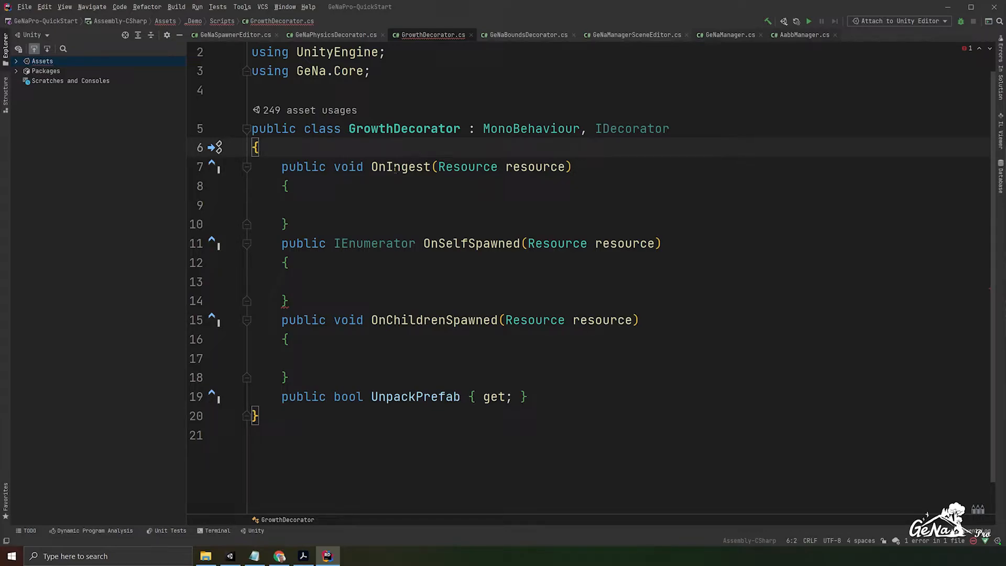
pyautogui.moveTo(370, 167); pyautogui.dragTo(543, 167)
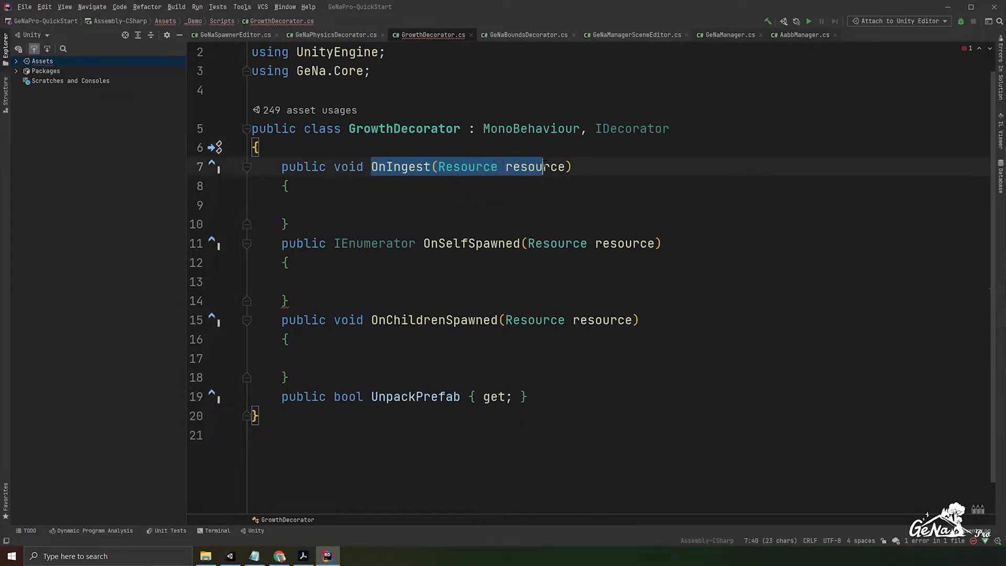
pyautogui.doubleClick(536, 167)
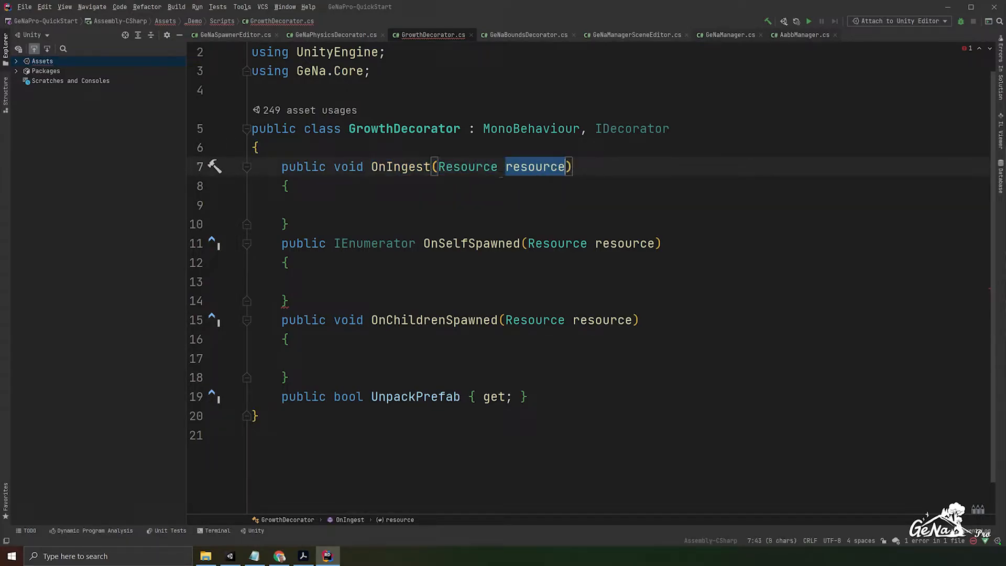
# - Collapse the empty body of the OnIngest method onto its declaration line
pyautogui.click(441, 208)
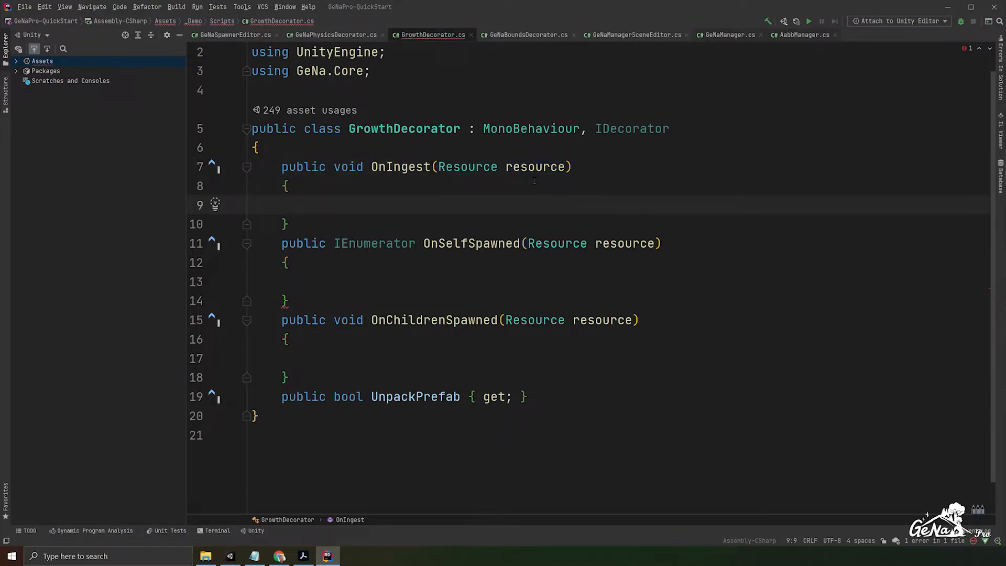
pyautogui.press('BackSpace')
pyautogui.press('Delete')
pyautogui.press('BackSpace')
# - Declare the field "public Vector3 startScale = Vector3.zero;" at the start of the GrowthDecorator class
pyautogui.press('Up')
pyautogui.press('Return')
pyautogui.press('Return')
pyautogui.press('Up')
pyautogui.write('public Ve')
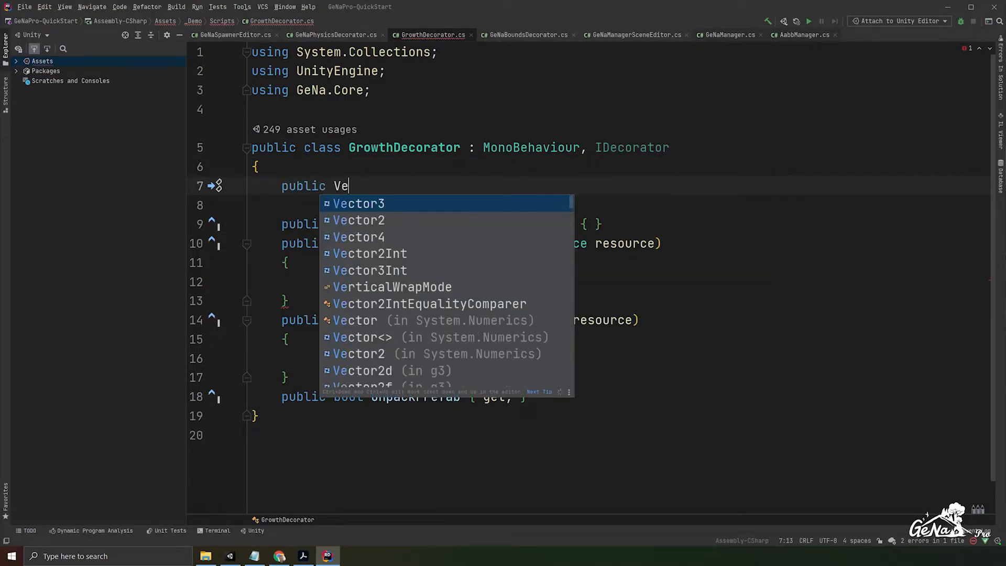
pyautogui.write('ctor3 start')
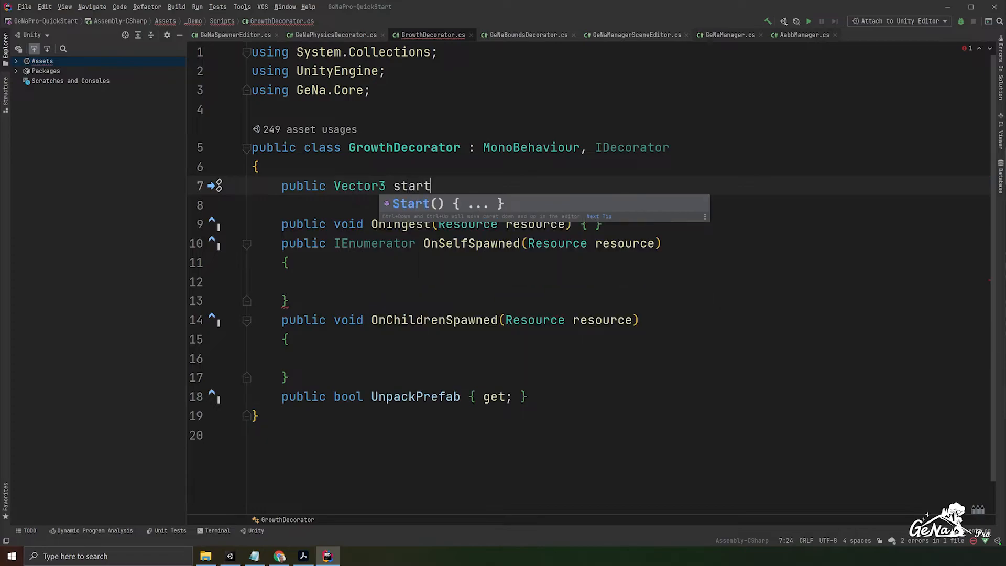
pyautogui.write('Scale = Vecto')
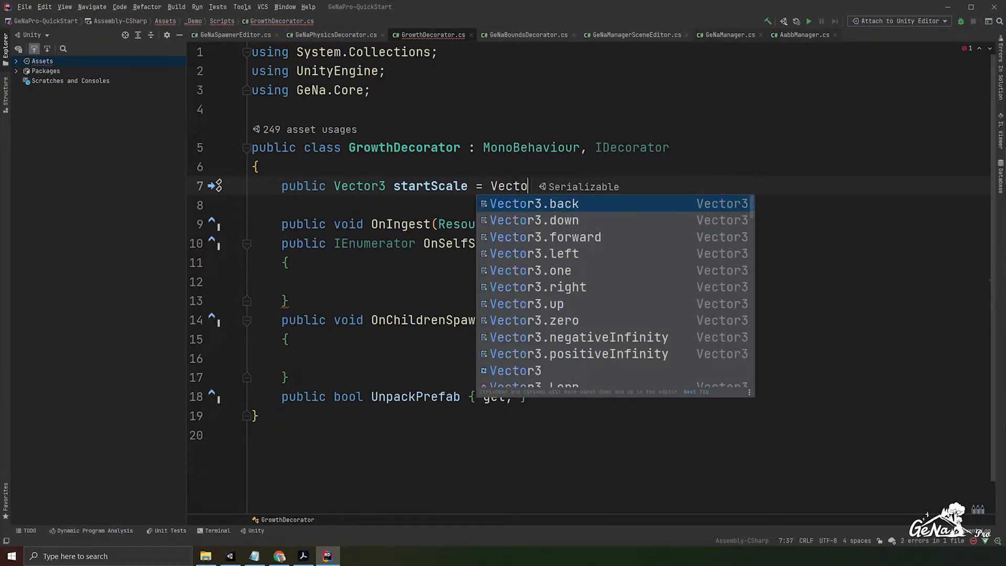
pyautogui.write('r3.zero;')
pyautogui.press('Return')
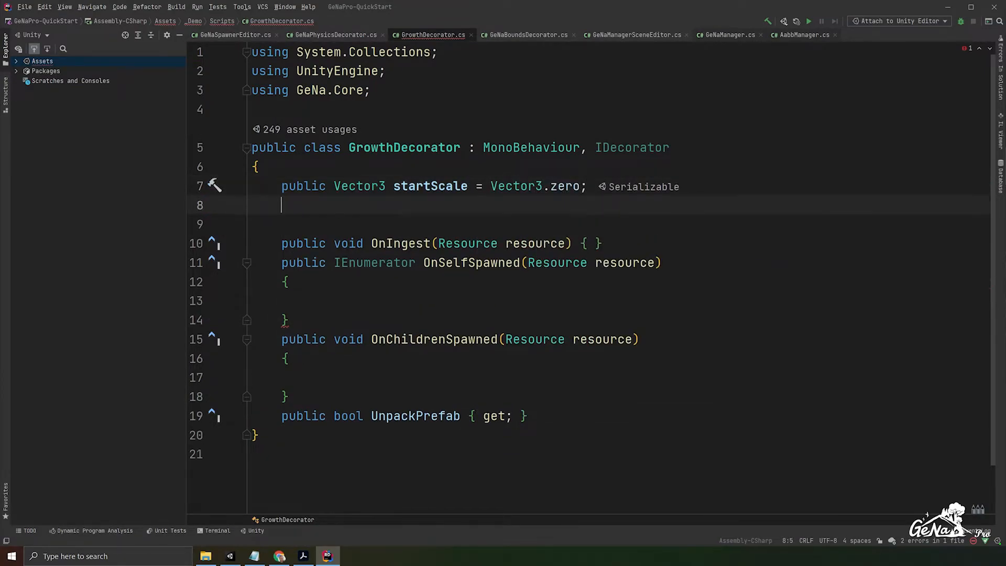
# - Declare the field "public Vector3 endScale = Vector3.one;" below startScale
pyautogui.write('public ')
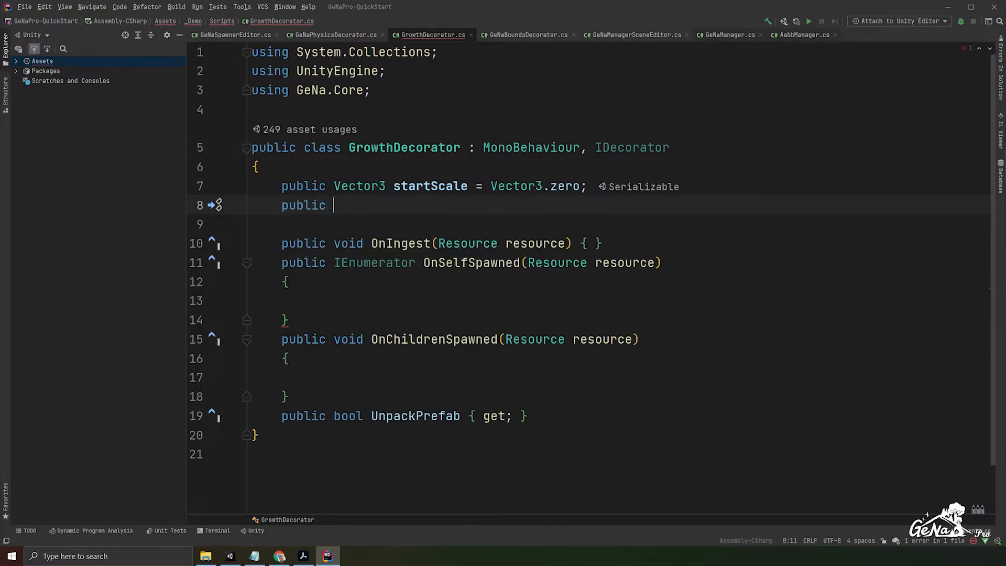
pyautogui.write('Vector3 end')
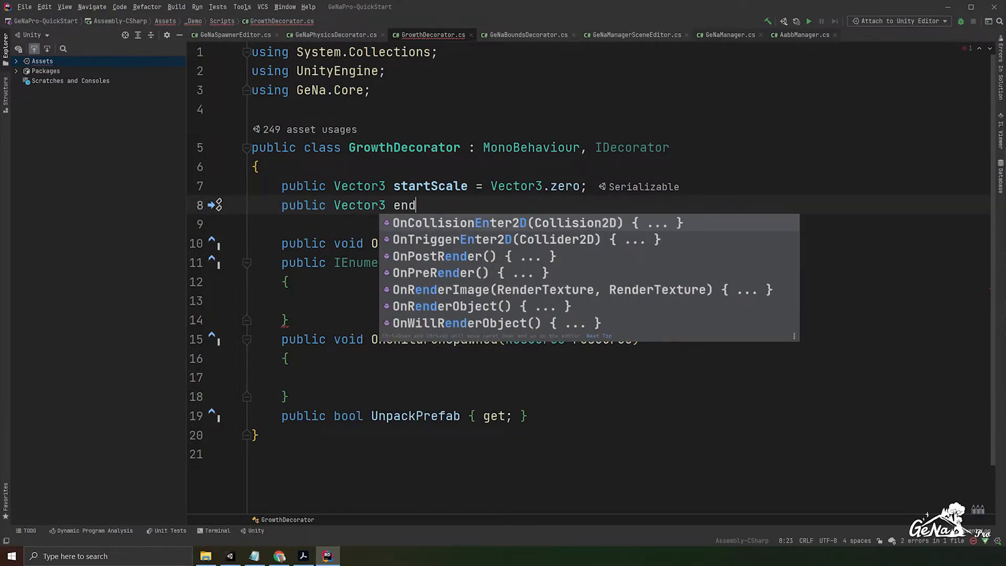
pyautogui.write('Scale = Vector3')
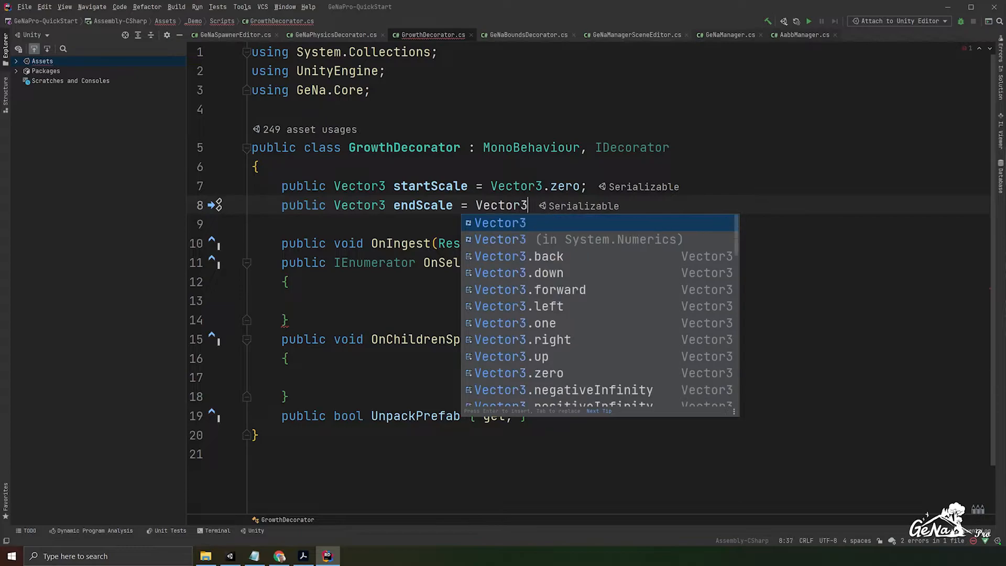
pyautogui.write('.zero')
pyautogui.press('BackSpace')
pyautogui.press('BackSpace')
pyautogui.press('BackSpace')
pyautogui.press('BackSpace')
pyautogui.write('one;')
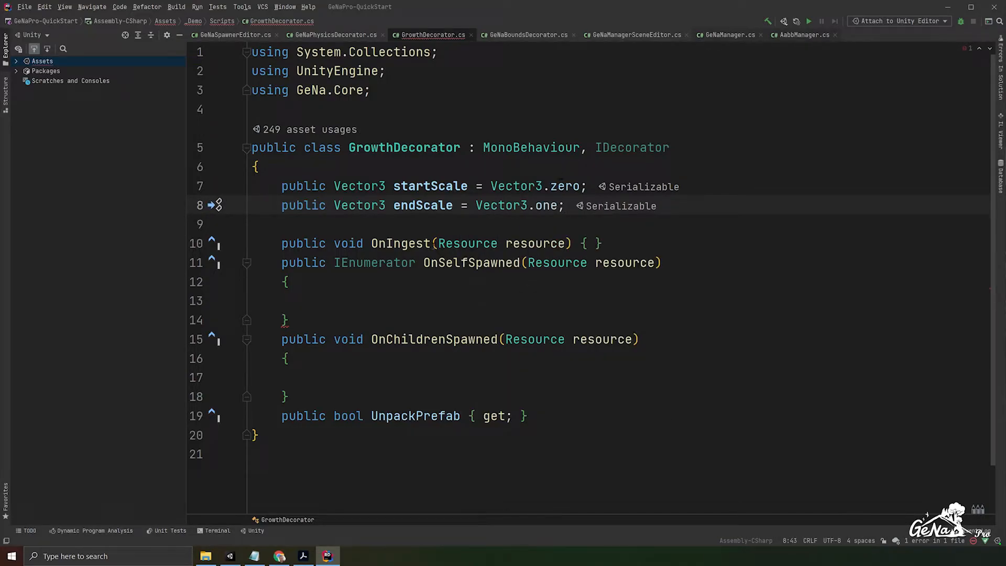
# - Add an empty method "public IEnumerator Grow()" with braces between OnIngest and OnSelfSpawned, set off by blank lines
pyautogui.press('Down')
pyautogui.click(571, 417)
pyautogui.scroll(-1, 577, 419)
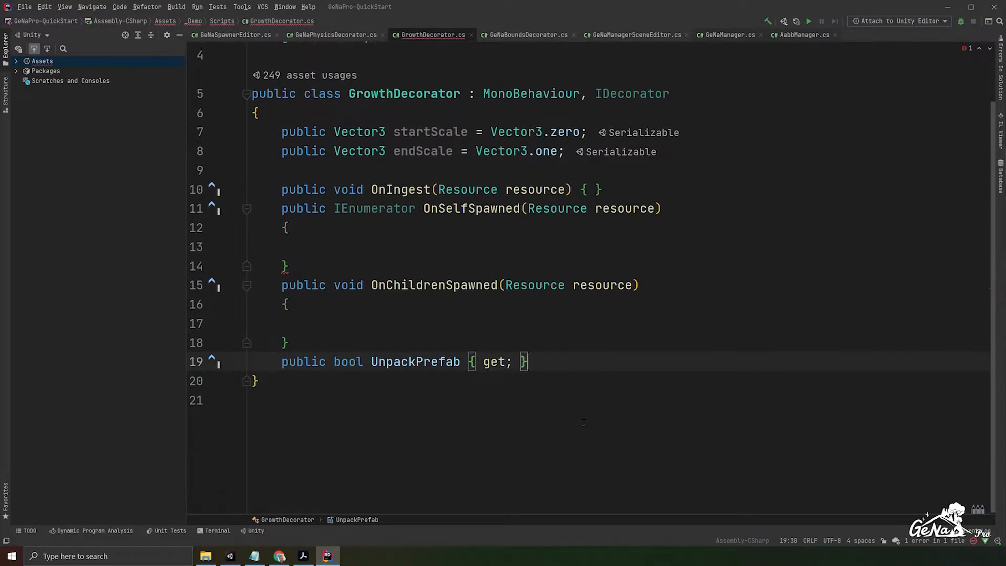
pyautogui.click(619, 206)
pyautogui.press('Up')
pyautogui.press('Return')
pyautogui.press('Return')
pyautogui.press('Return')
pyautogui.press('Up')
pyautogui.write('public IEnumea')
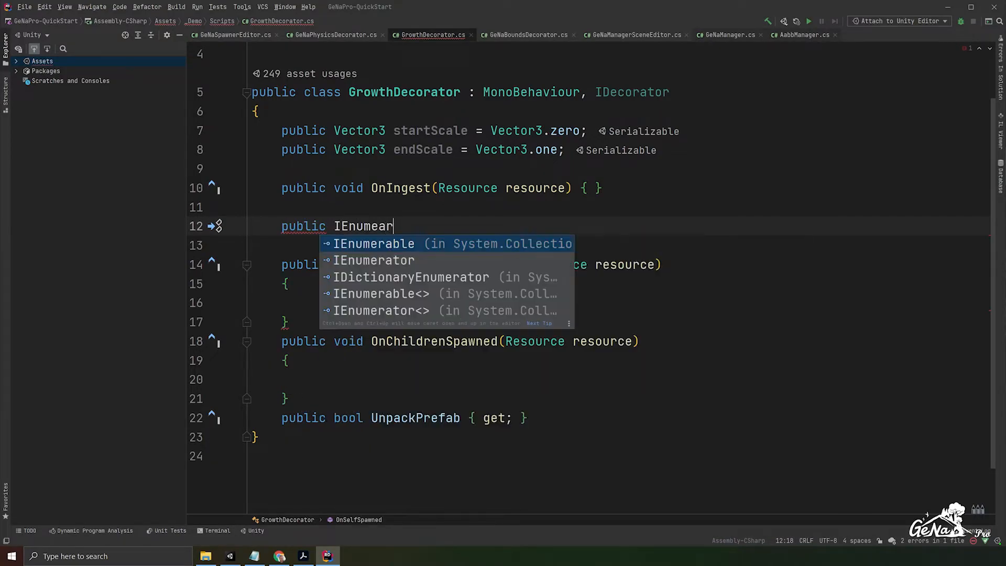
pyautogui.press('BackSpace')
pyautogui.write('rator')
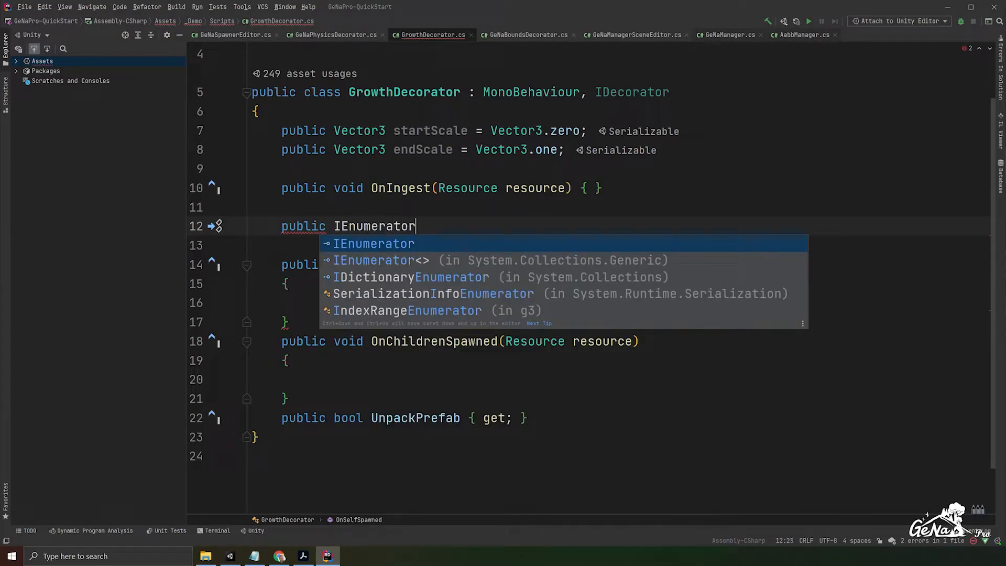
pyautogui.write(' Grow() ')
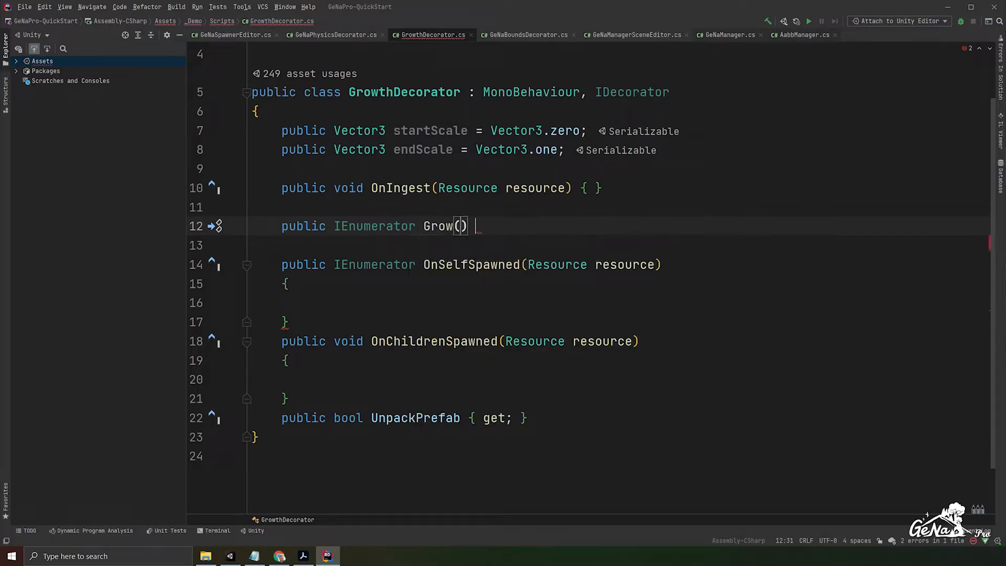
pyautogui.write('{')
pyautogui.press('Return')
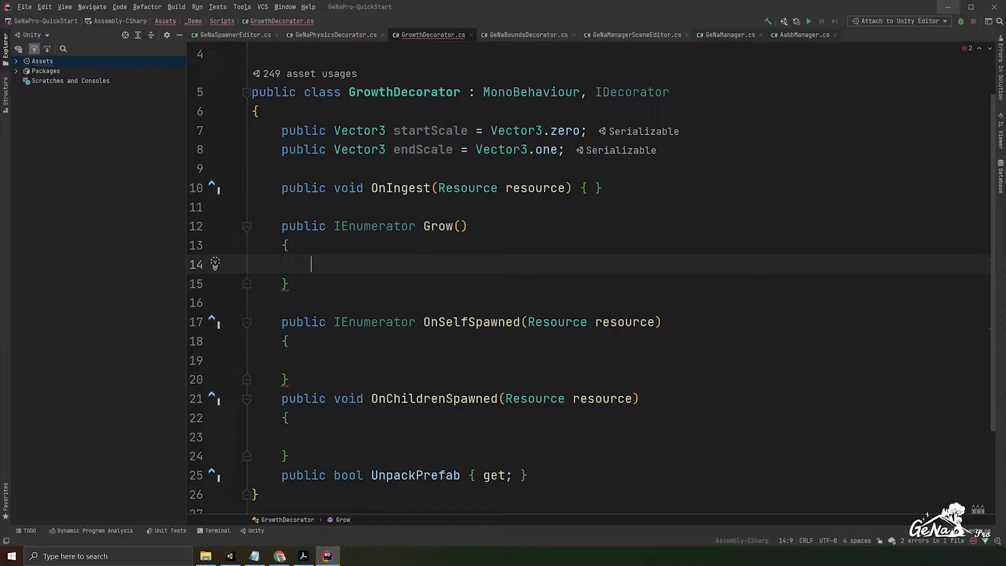
# - In Grow, declare "float time = 0.0f;" and add an empty while loop with the condition time <= 1.0f
pyautogui.click(350, 257)
pyautogui.write('float time')
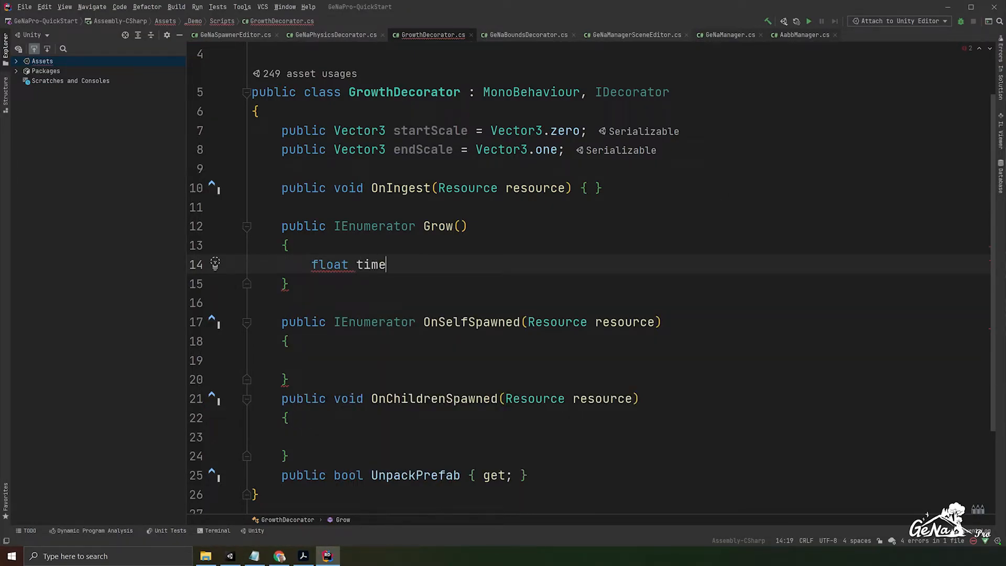
pyautogui.write(' = 0.0f;')
pyautogui.press('Return')
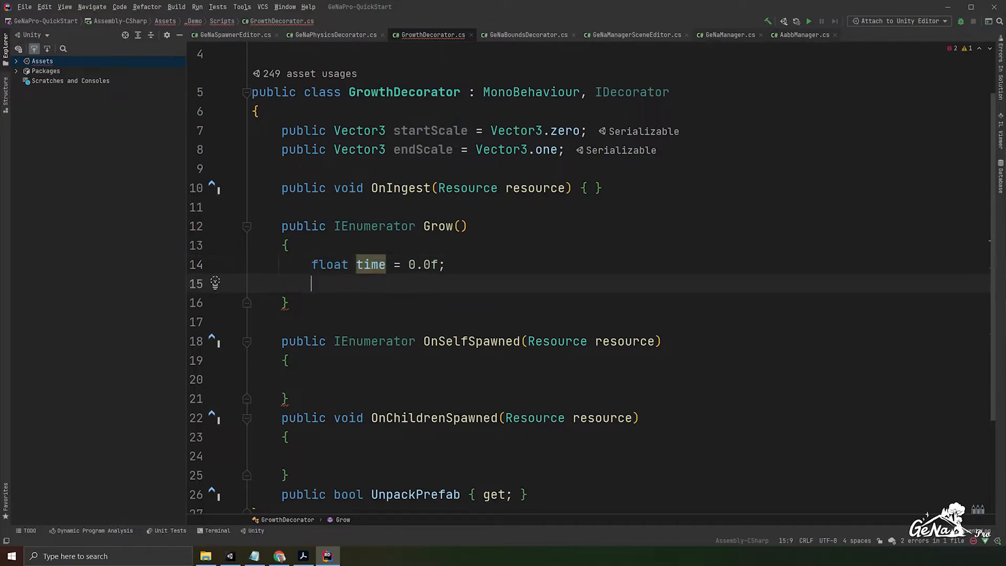
pyautogui.write('whi')
pyautogui.press('Return')
pyautogui.write('(time <')
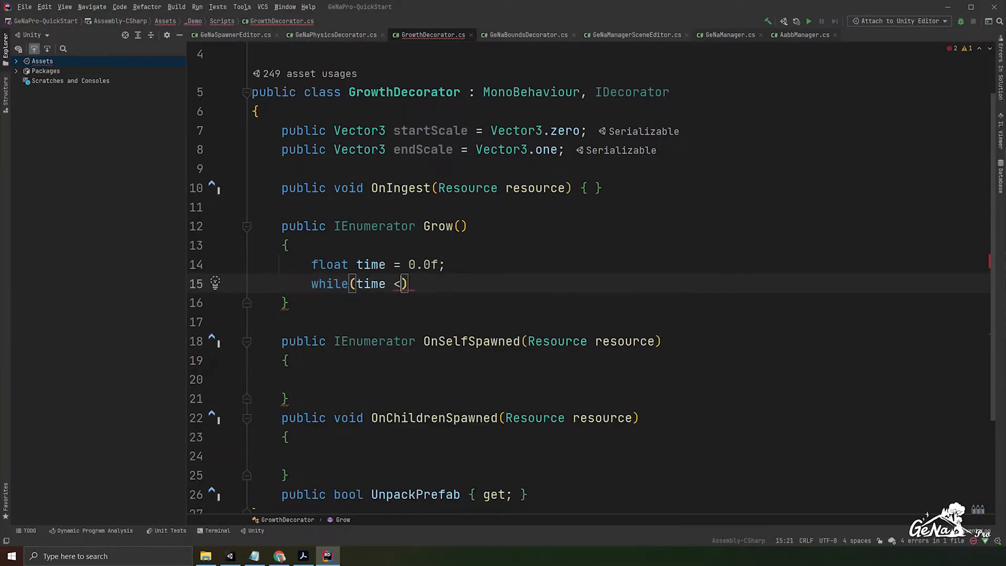
pyautogui.press('BackSpace')
pyautogui.write('= 1.0f) {')
pyautogui.press('Return')
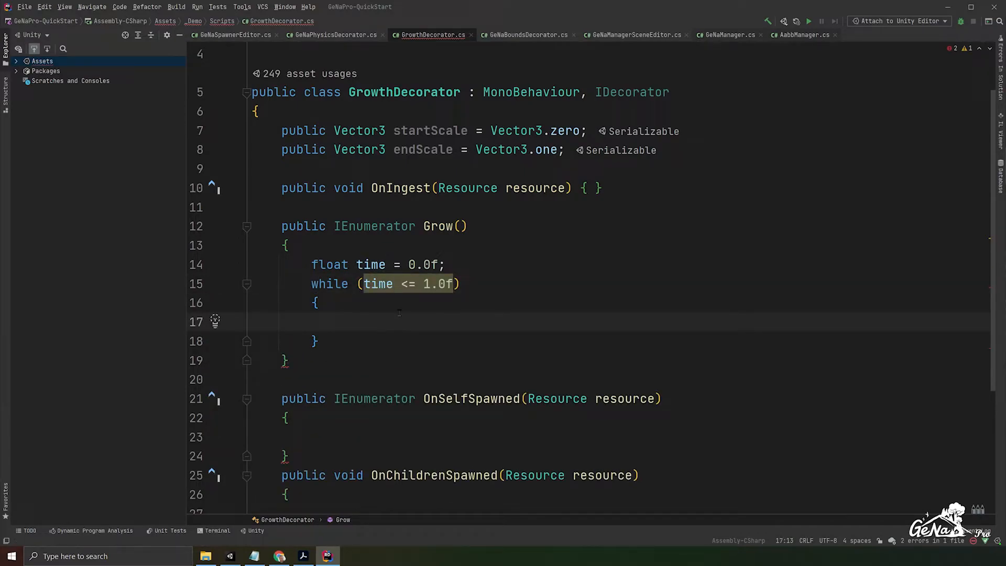
# - Inside the while loop, write "transform.localScale = Vector3.Lerp(startScale, endScale, time);"
pyautogui.write('trans')
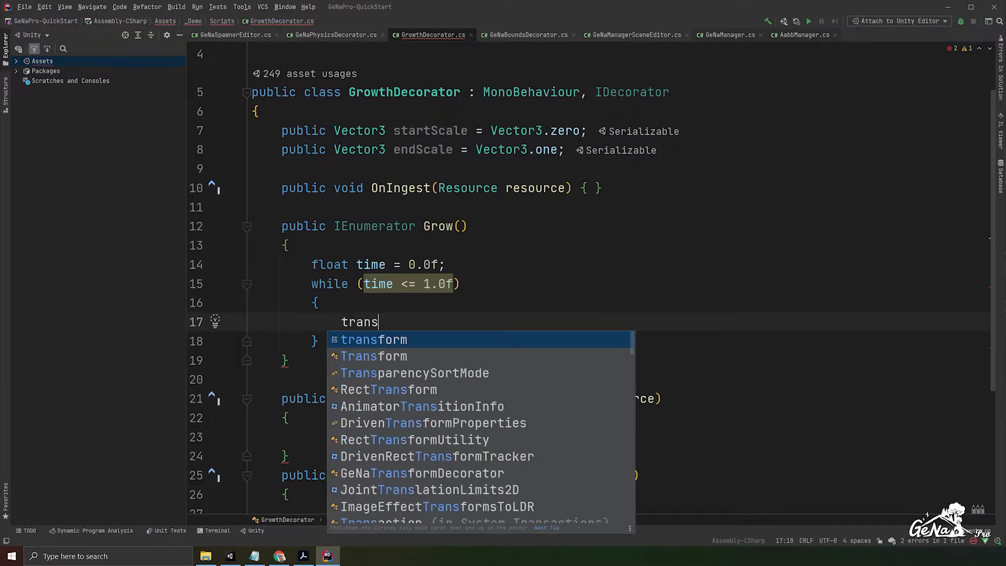
pyautogui.write('form.localSca')
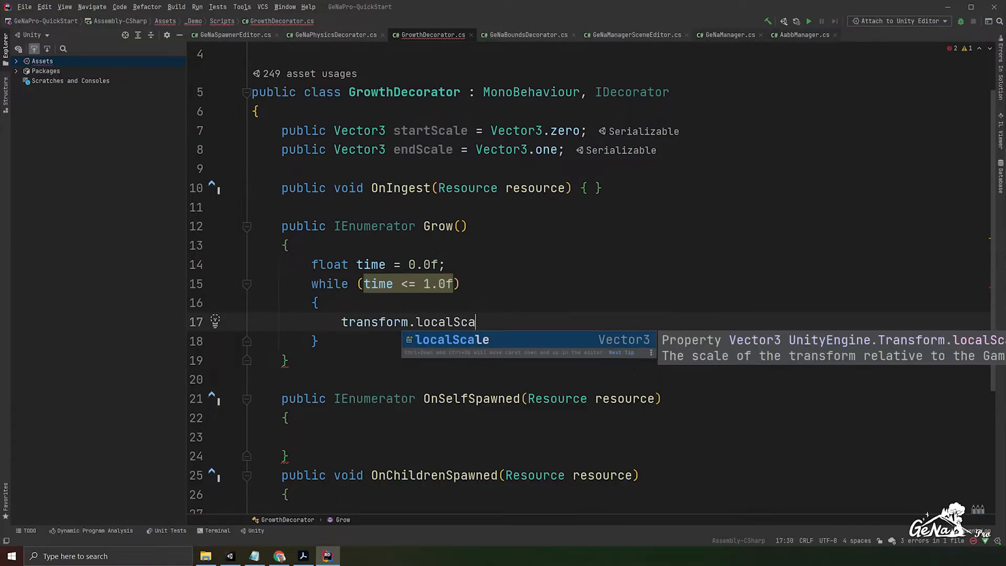
pyautogui.write('le = Vector3.Le')
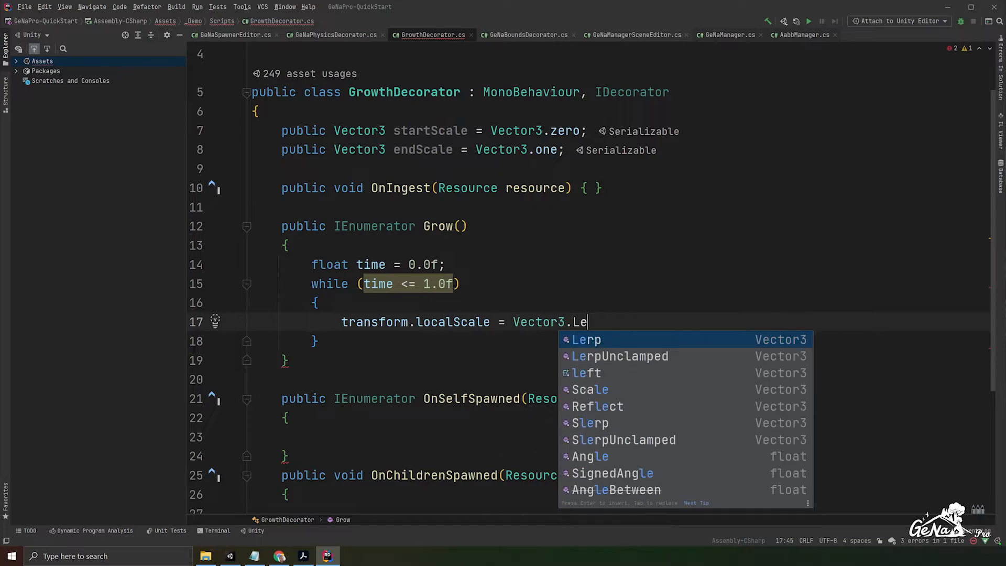
pyautogui.press('Return')
pyautogui.write('startScale, ')
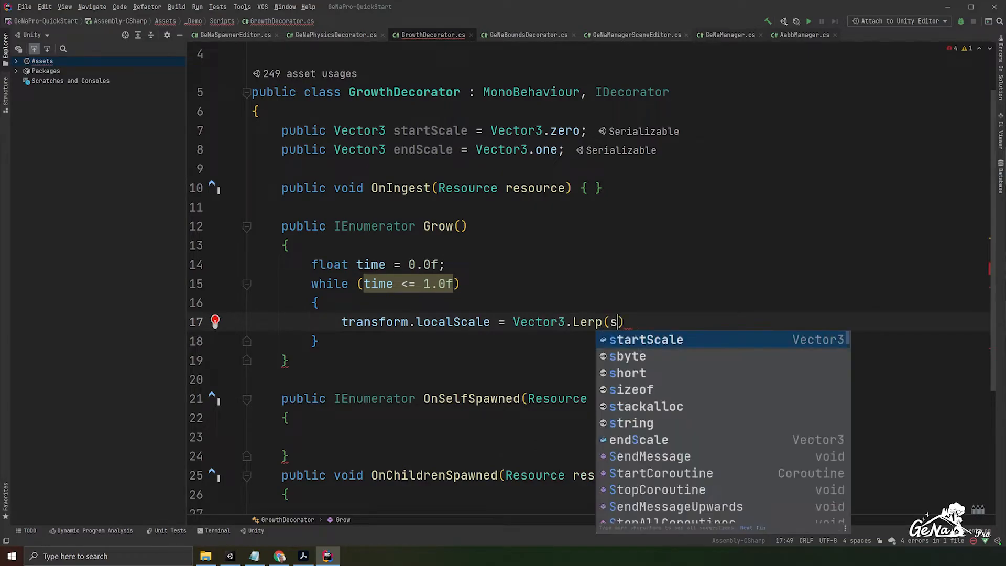
pyautogui.write('endSc')
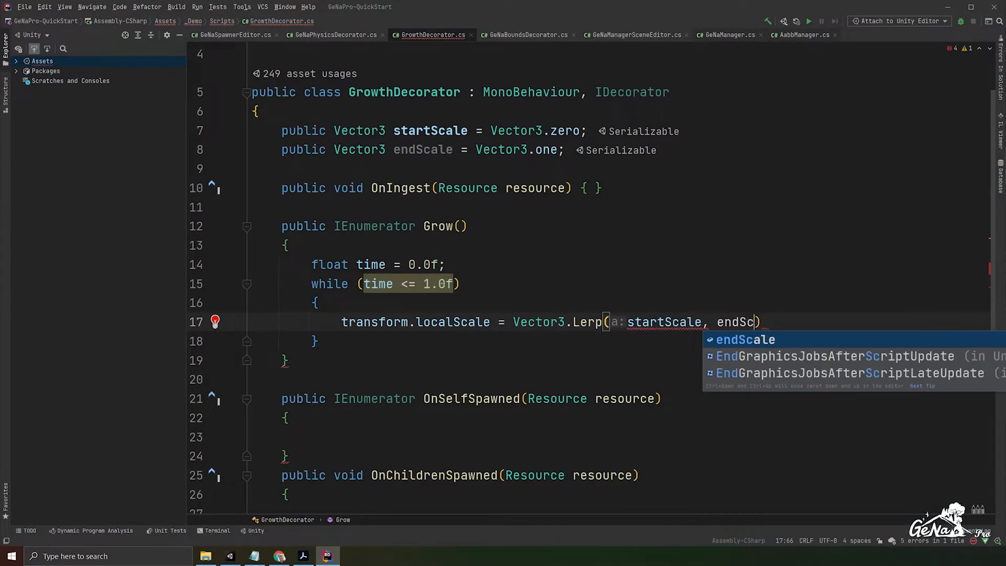
pyautogui.press('Return')
pyautogui.write(', u')
pyautogui.press('BackSpace')
pyautogui.write('time;')
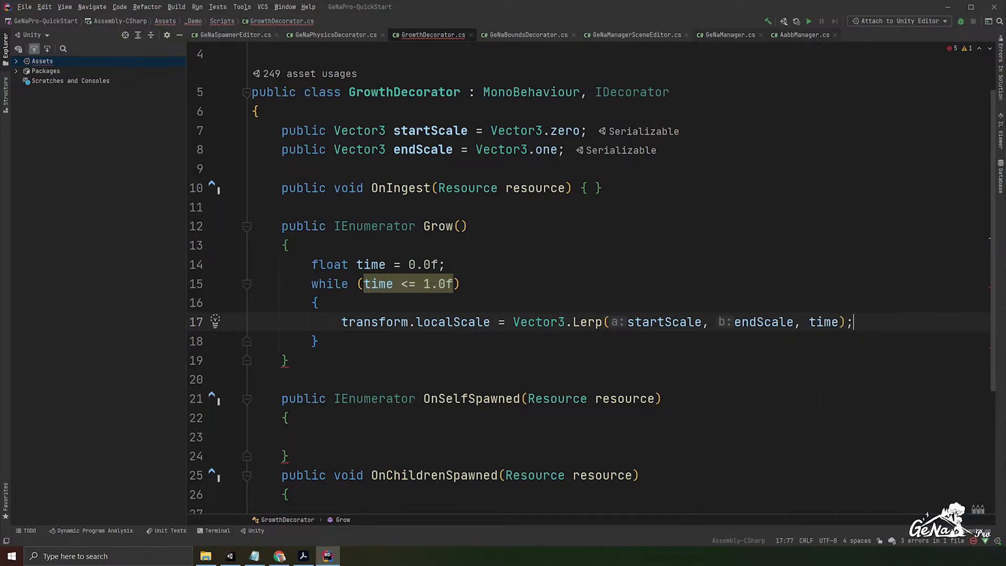
# - Below the Lerp line in Grow's while loop, add the statement "time += Time.deltaTime;"
pyautogui.press('Return')
pyautogui.write('ti')
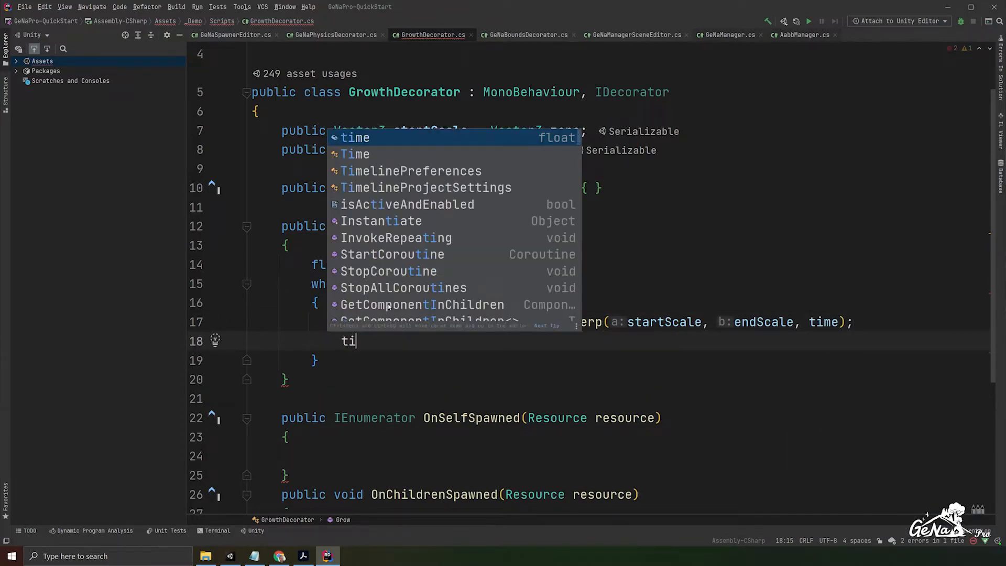
pyautogui.write('me += Time.deltaTime;')
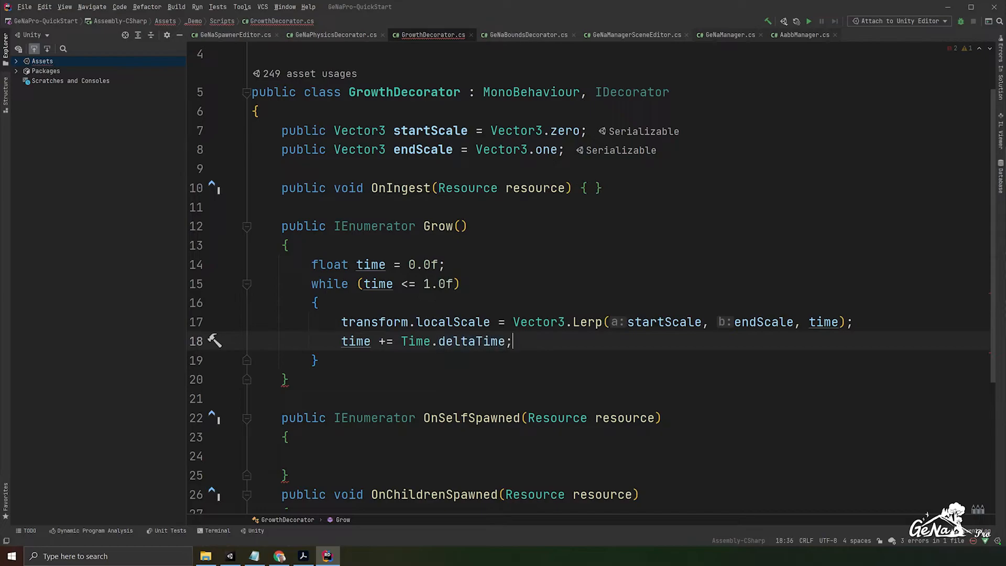
# - End the while loop body with the statement "yield return new WaitForEndOfFrame();"
pyautogui.press('Return')
pyautogui.write('yi')
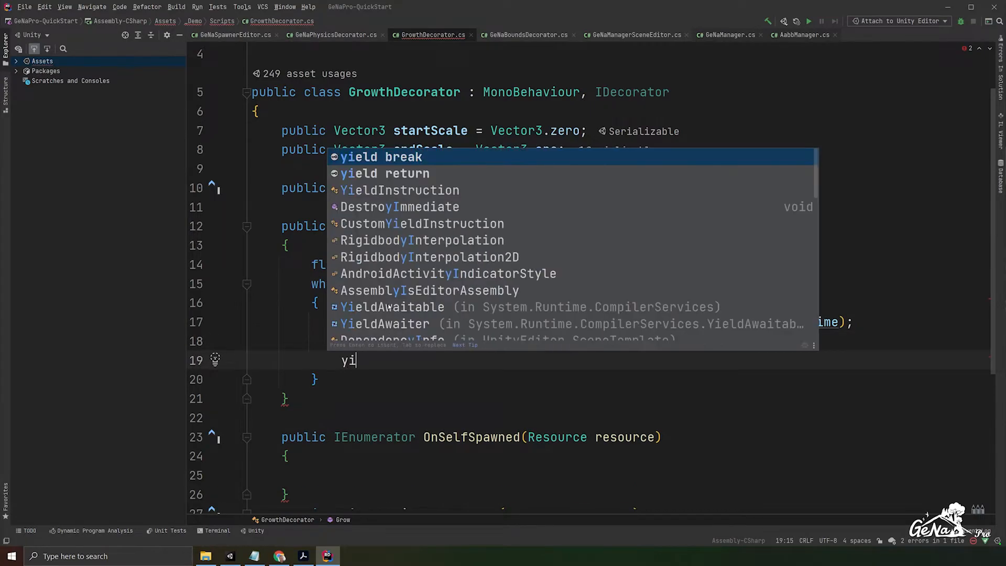
pyautogui.write('eld return wait')
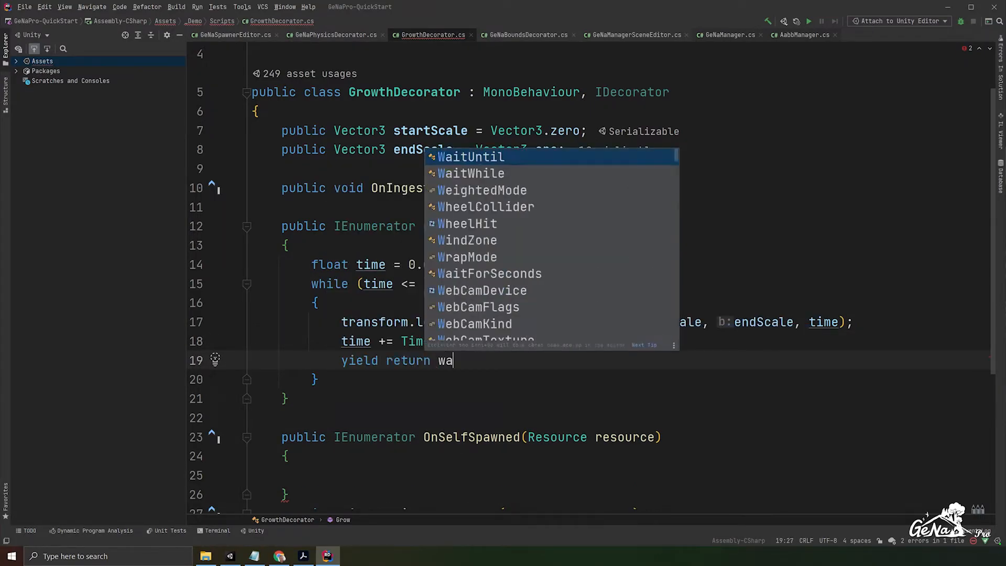
pyautogui.press('BackSpace')
pyautogui.press('BackSpace')
pyautogui.press('BackSpace')
pyautogui.press('BackSpace')
pyautogui.write('new Waitforendo')
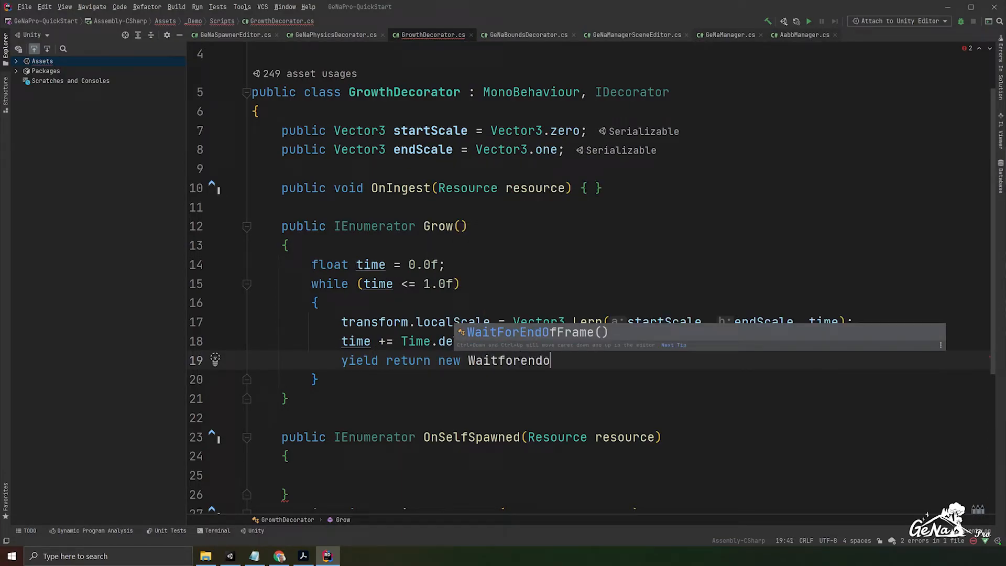
pyautogui.press('Return')
pyautogui.write(';')
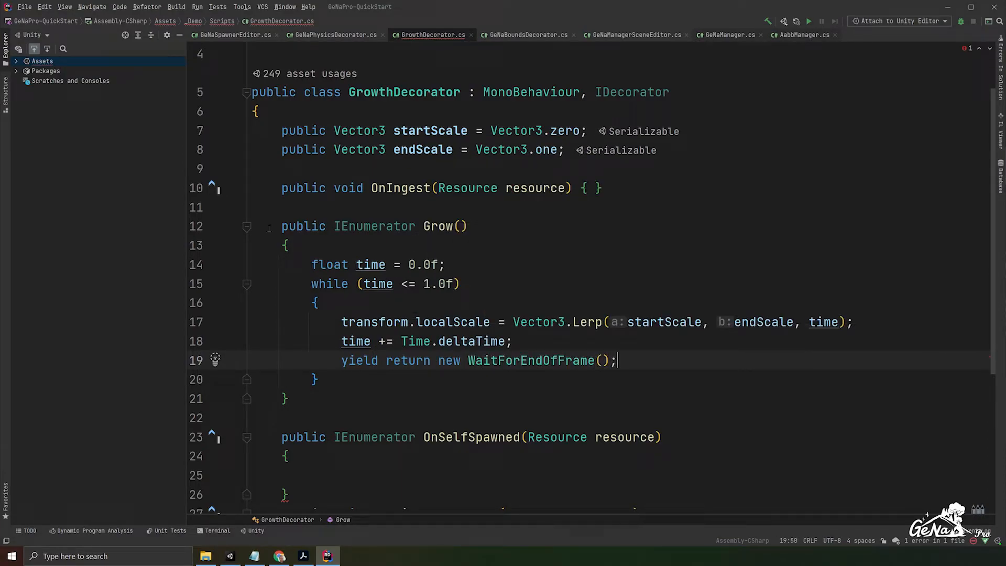
# - Review the Grow method, examining the Lerp assignment, the time increment, the yield statement and the loop condition
pyautogui.moveTo(281, 226); pyautogui.dragTo(550, 393)
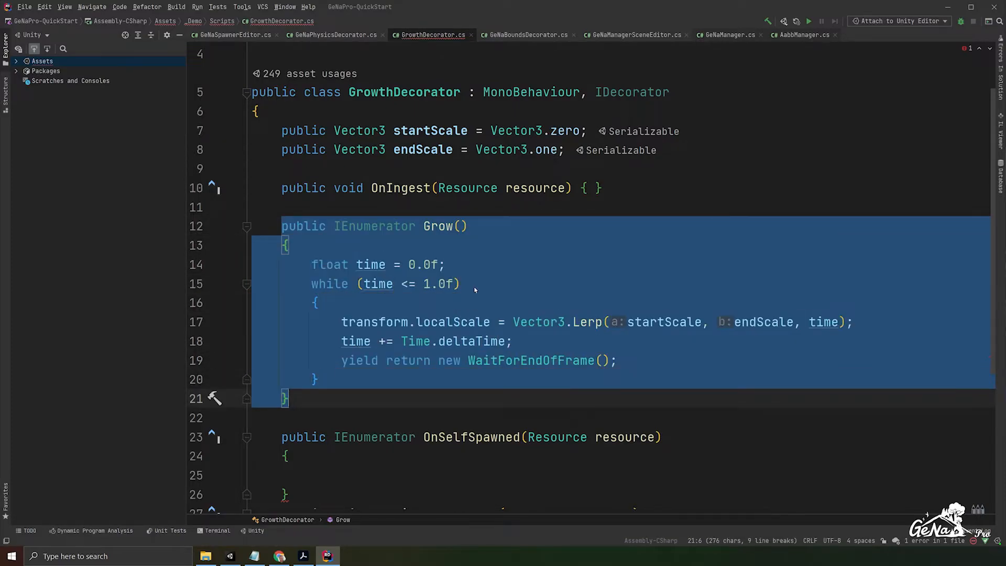
pyautogui.click(334, 321)
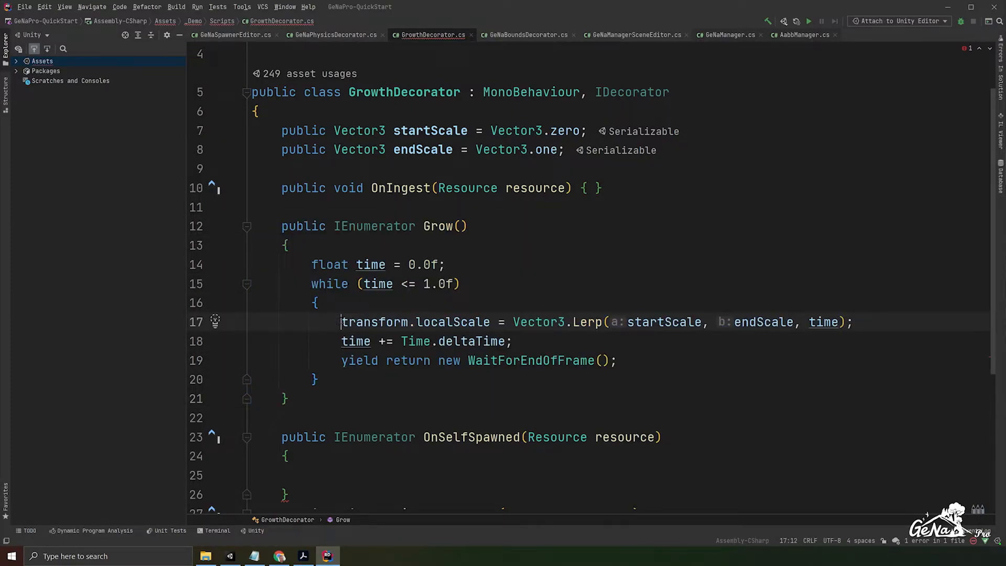
pyautogui.hotkey('ctrl', 'shift', 'Right')
pyautogui.hotkey('ctrl', 'shift', 'Right')
pyautogui.hotkey('ctrl', 'shift', 'Right')
pyautogui.hotkey('ctrl', 'shift', 'Right')
pyautogui.hotkey('ctrl', 'shift', 'Right')
pyautogui.hotkey('ctrl', 'shift', 'Right')
pyautogui.hotkey('ctrl', 'shift', 'Right')
pyautogui.hotkey('ctrl', 'shift', 'Right')
pyautogui.hotkey('ctrl', 'shift', 'Right')
pyautogui.hotkey('ctrl', 'shift', 'Right')
pyautogui.hotkey('ctrl', 'shift', 'Right')
pyautogui.hotkey('ctrl', 'shift', 'Right')
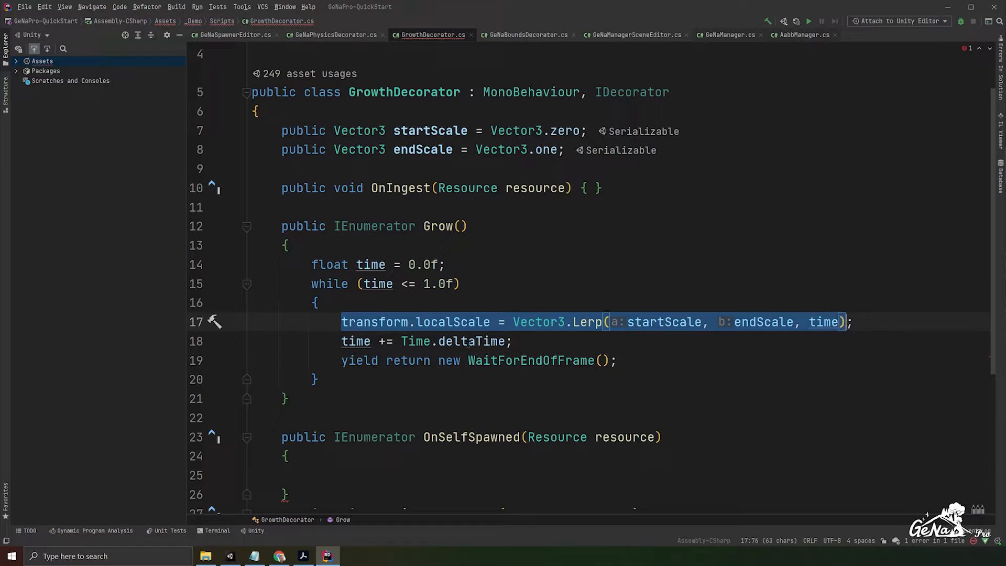
pyautogui.moveTo(355, 345); pyautogui.dragTo(529, 356)
pyautogui.moveTo(640, 356); pyautogui.dragTo(643, 349)
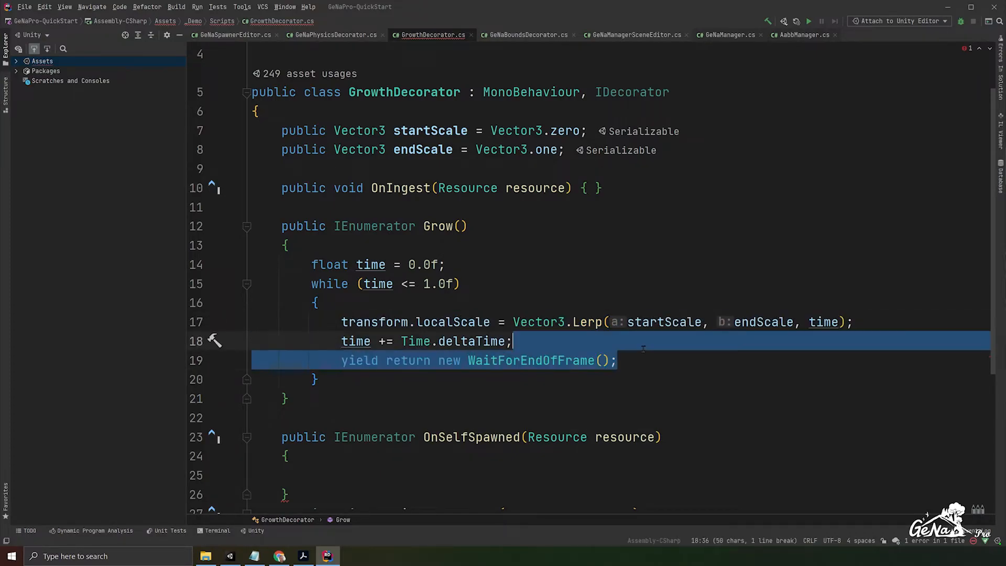
pyautogui.press('Escape')
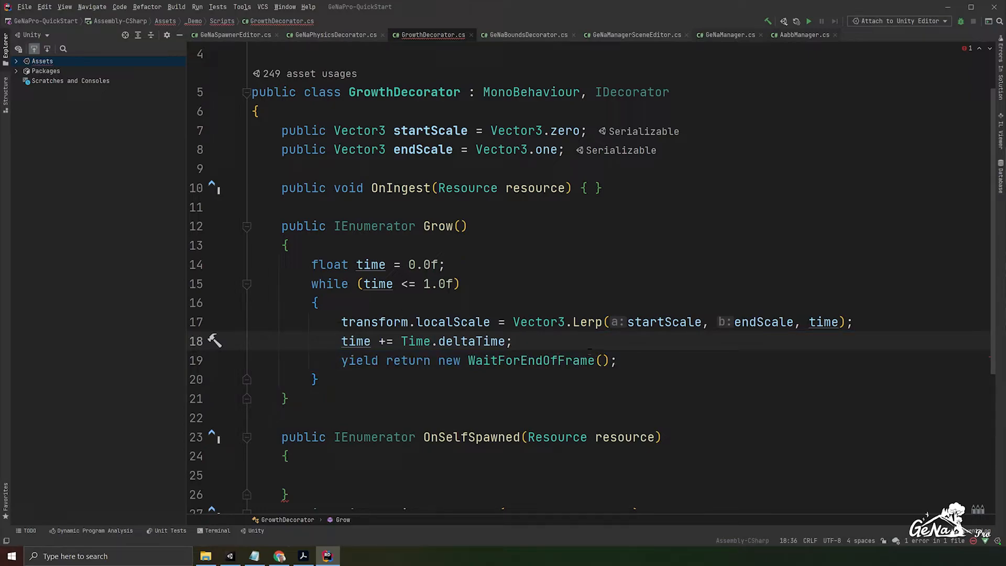
pyautogui.doubleClick(368, 285)
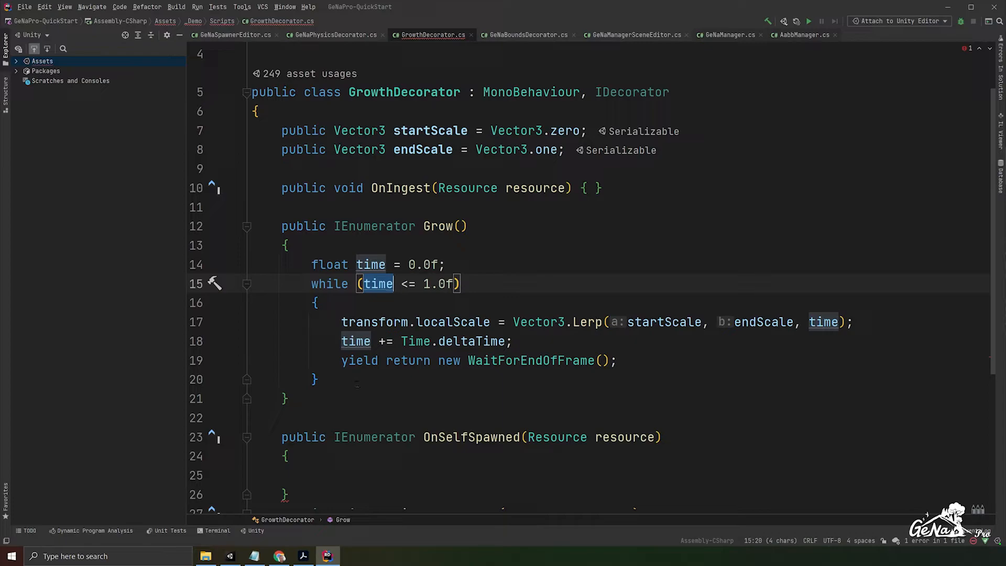
# - Inside the empty OnSelfSpawned body, write "yield return Grow();"
pyautogui.scroll(-1, 359, 377)
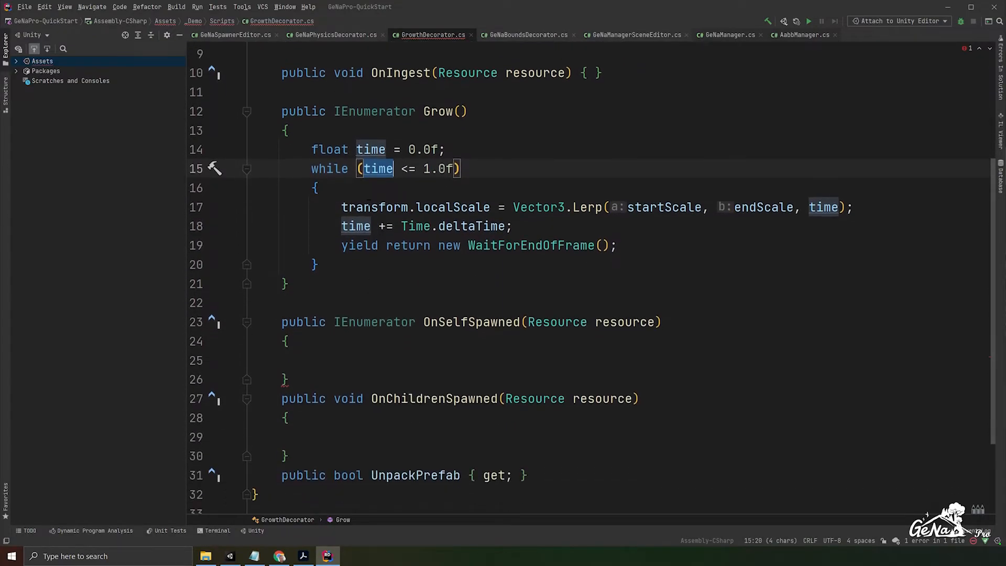
pyautogui.doubleClick(454, 323)
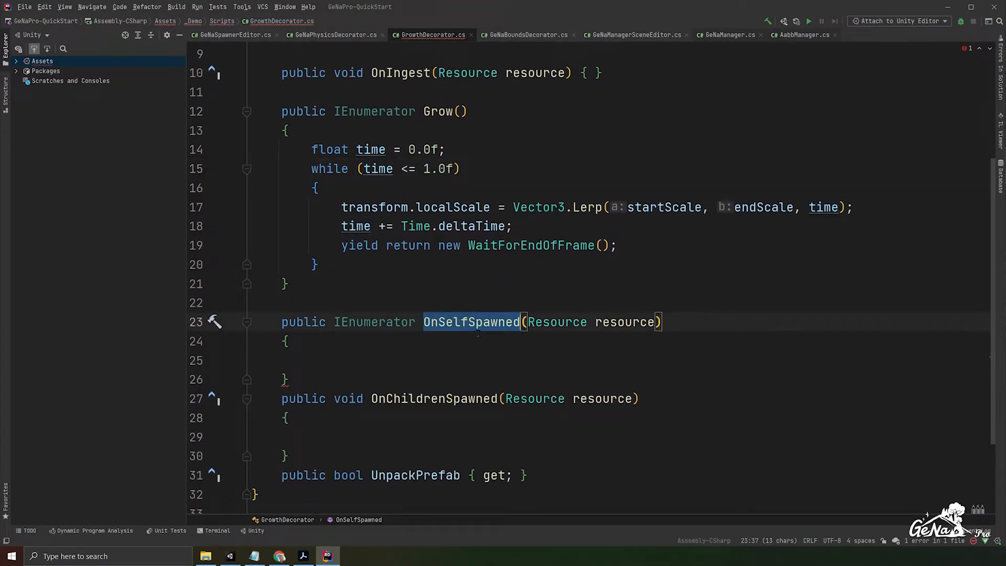
pyautogui.click(358, 360)
pyautogui.write('yie')
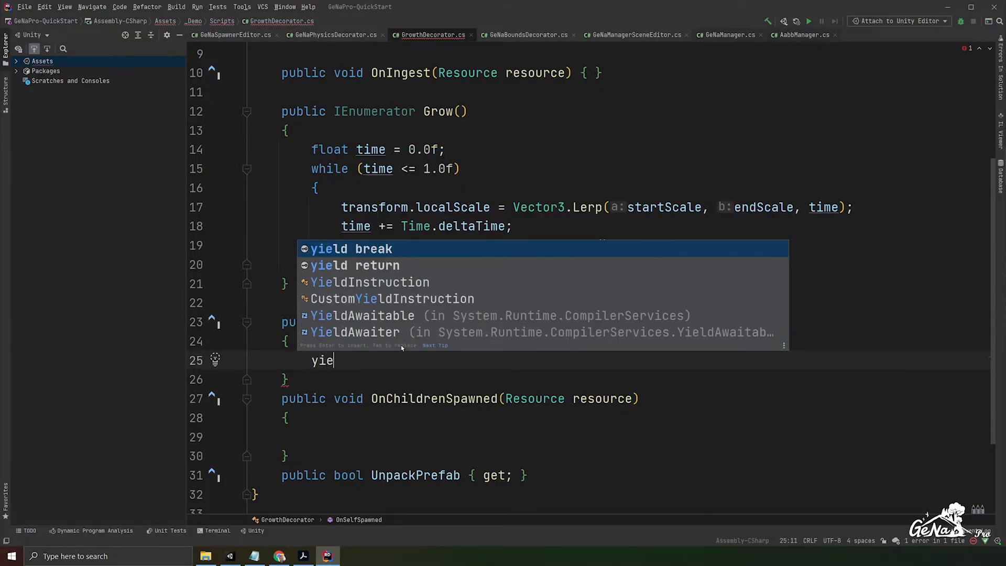
pyautogui.write('ld return Grow();')
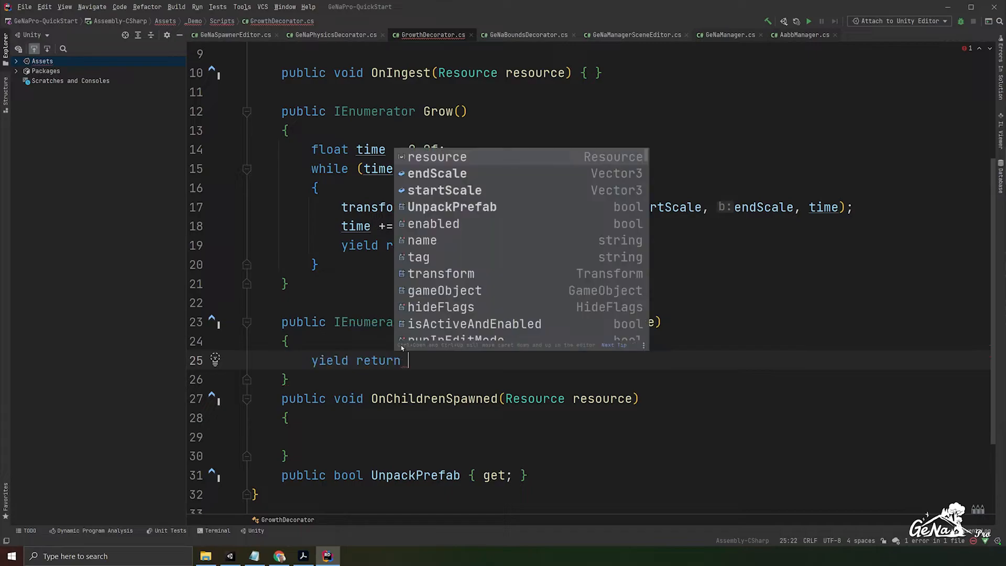
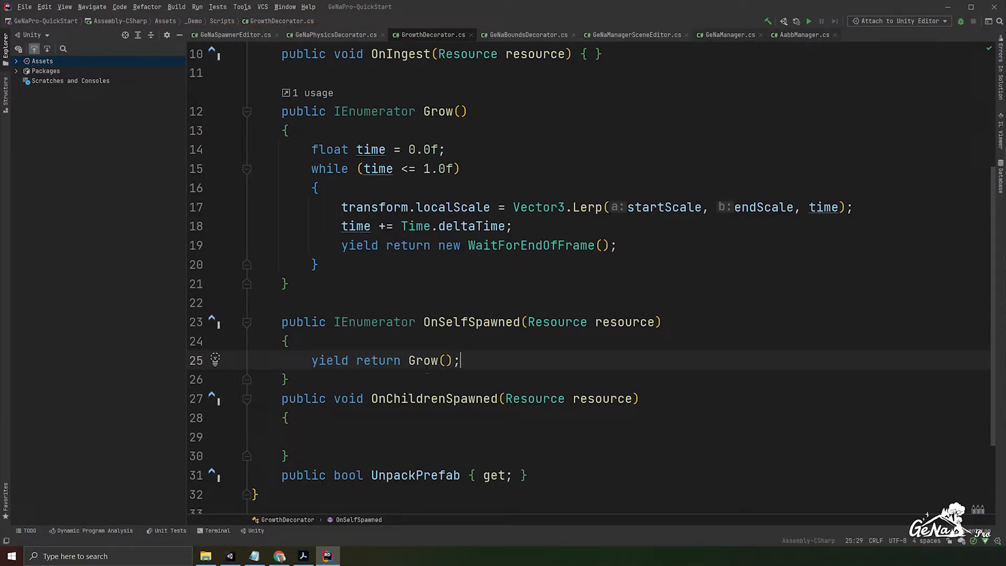
# - Collapse the empty OnChildrenSpawned method body onto a single line as "{ }" and save the script
pyautogui.scroll(-2, 437, 381)
pyautogui.click(406, 324)
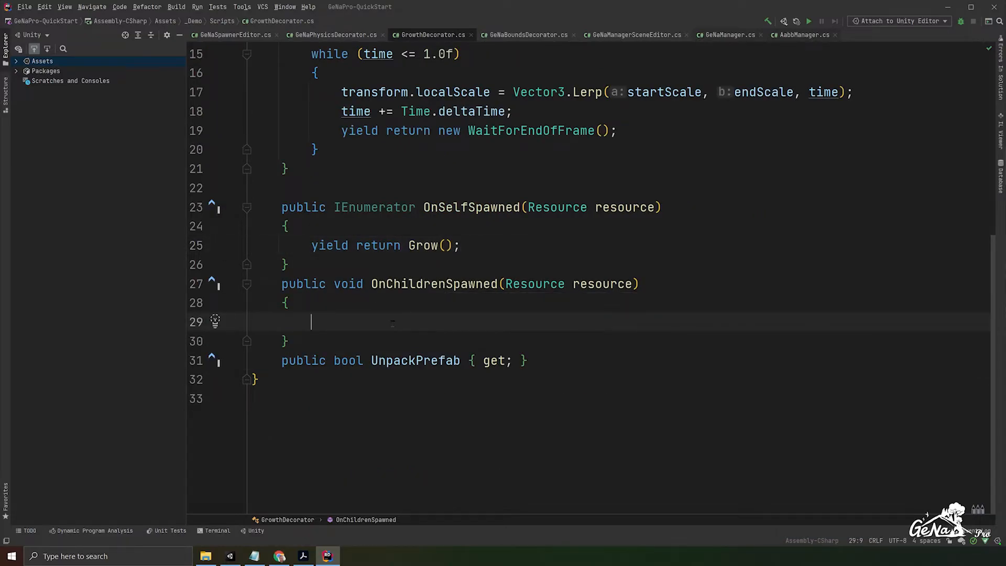
pyautogui.moveTo(371, 284); pyautogui.dragTo(500, 284)
pyautogui.click(461, 311)
pyautogui.hotkey('ctrl', 's')
pyautogui.press('BackSpace')
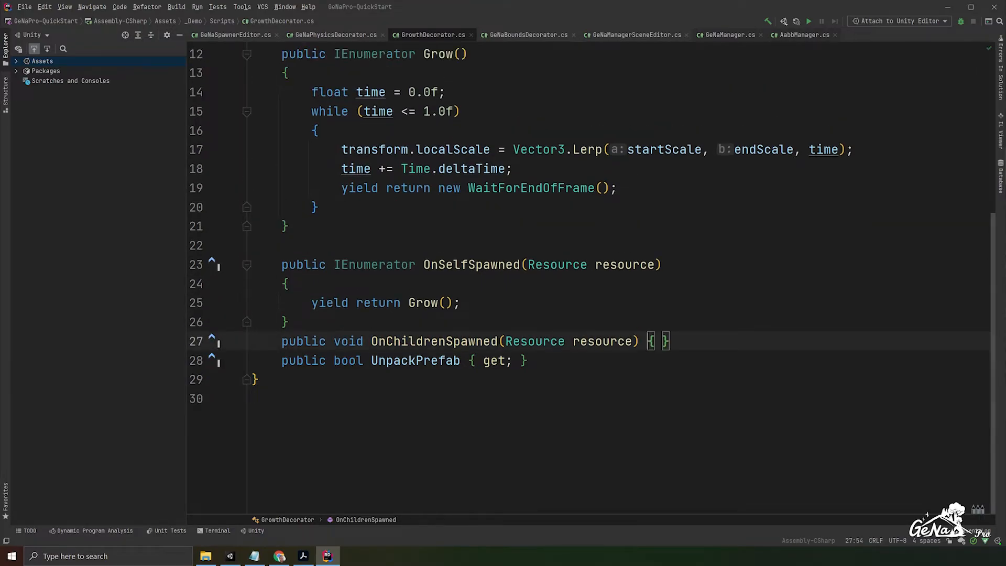
# - Replace the "{ get; }" accessor of the UnpackPrefab property with "=> false;"
pyautogui.press('Down')
pyautogui.hotkey('shift', 'Left')
pyautogui.hotkey('shift', 'Left')
pyautogui.hotkey('shift', 'Left')
pyautogui.hotkey('shift', 'Left')
pyautogui.hotkey('shift', 'Left')
pyautogui.hotkey('shift', 'Left')
pyautogui.hotkey('shift', 'Left')
pyautogui.hotkey('shift', 'Left')
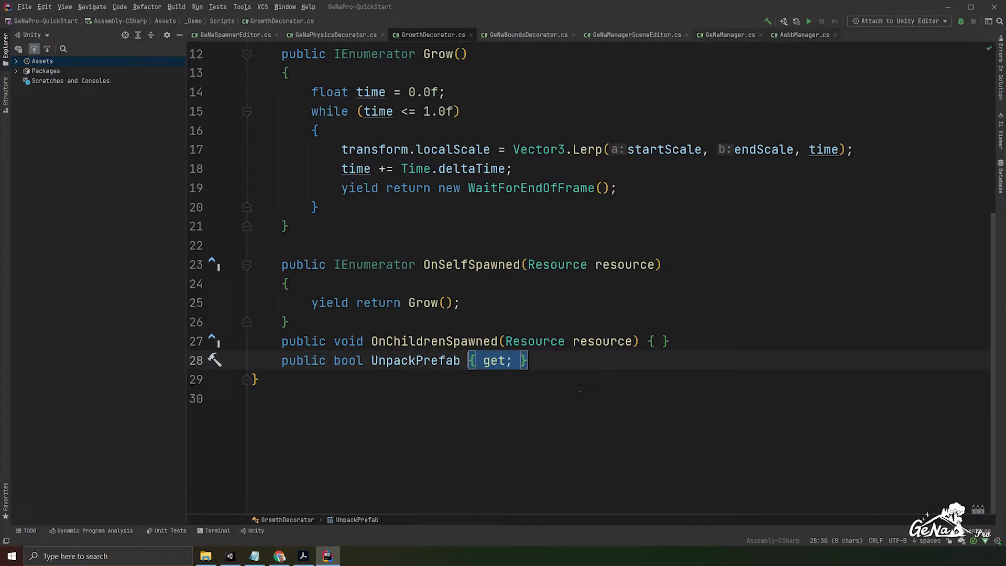
pyautogui.press('Right')
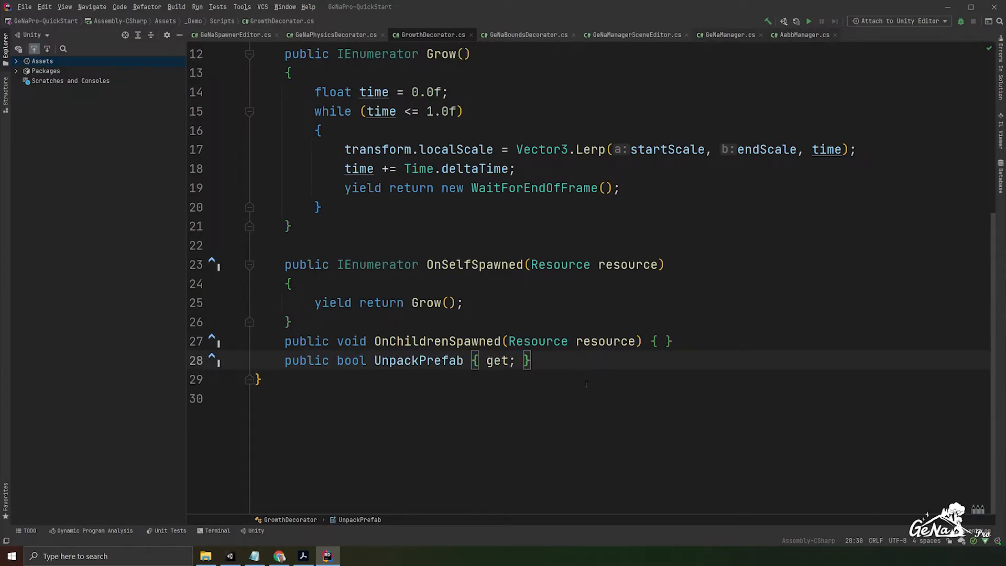
pyautogui.hotkey('shift', 'Left')
pyautogui.hotkey('shift', 'Left')
pyautogui.hotkey('shift', 'Left')
pyautogui.hotkey('shift', 'Left')
pyautogui.hotkey('shift', 'Left')
pyautogui.hotkey('shift', 'Left')
pyautogui.hotkey('shift', 'Left')
pyautogui.hotkey('shift', 'Left')
pyautogui.write('=')
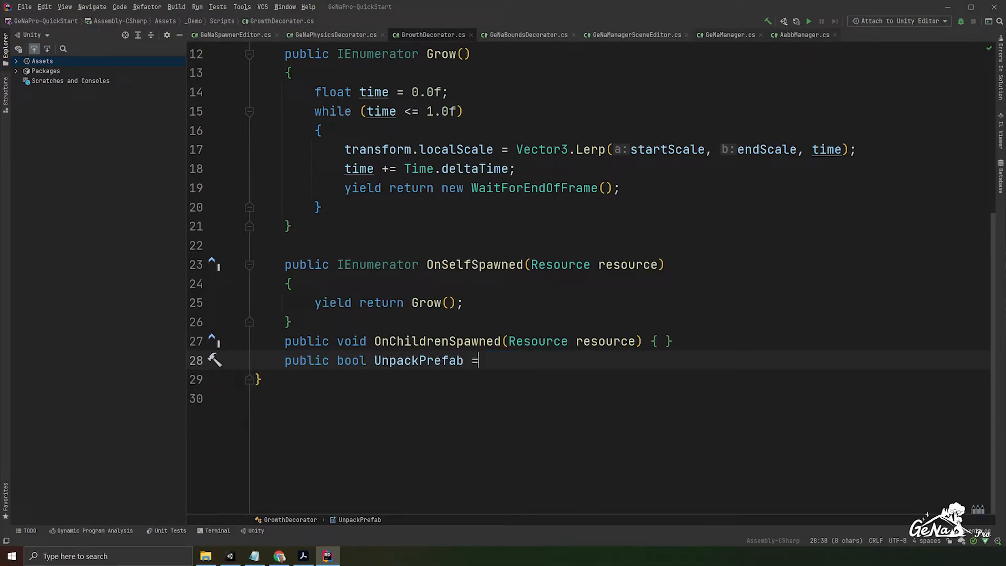
pyautogui.write('> false;')
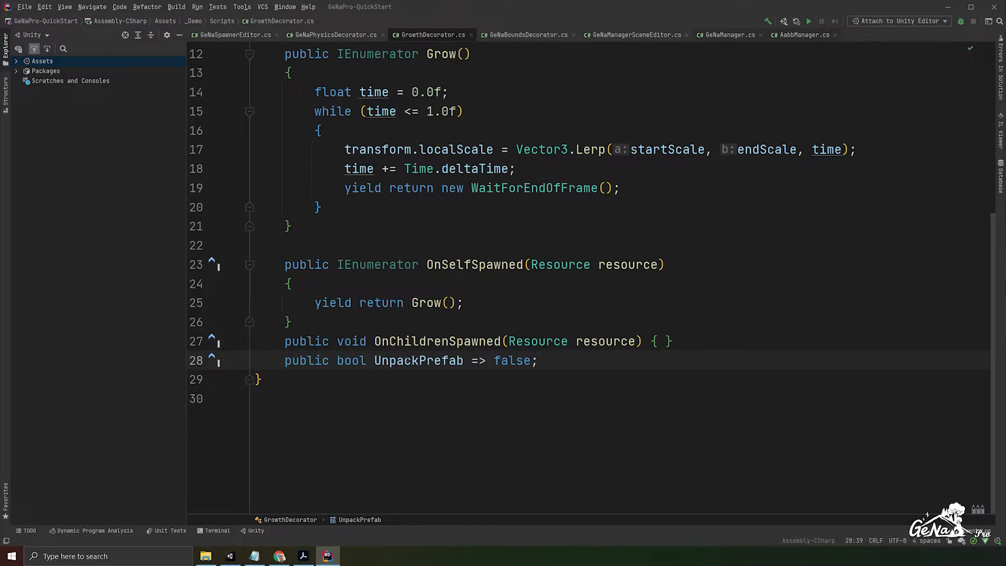
pyautogui.hotkey('shift', 'Up')
pyautogui.hotkey('shift', 'Up')
pyautogui.hotkey('shift', 'Up')
pyautogui.hotkey('shift', 'Up')
pyautogui.hotkey('shift', 'Up')
pyautogui.hotkey('shift', 'Up')
pyautogui.hotkey('shift', 'Up')
pyautogui.hotkey('shift', 'Up')
pyautogui.hotkey('shift', 'Up')
pyautogui.hotkey('shift', 'Up')
pyautogui.hotkey('shift', 'Up')
pyautogui.hotkey('shift', 'Up')
pyautogui.hotkey('shift', 'Up')
pyautogui.hotkey('shift', 'Up')
pyautogui.hotkey('shift', 'Up')
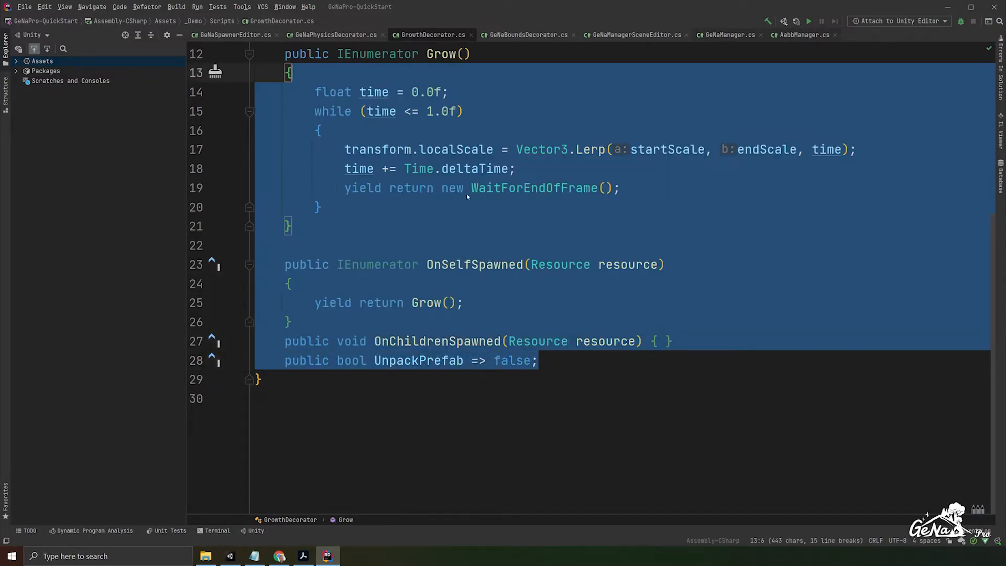
pyautogui.click(665, 361)
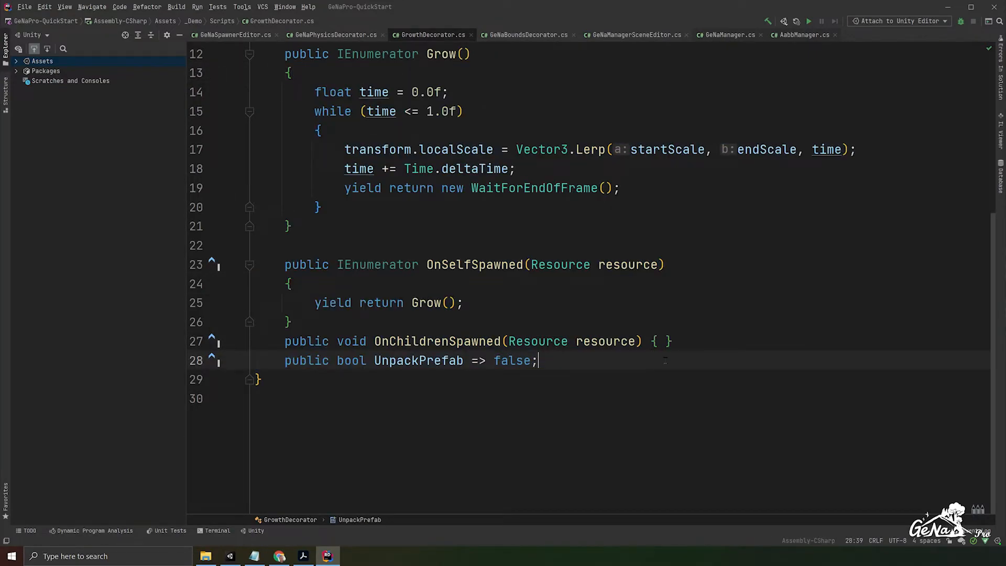
# - Switch to Unity, place the fl_vil_GaiaForge01 prefab on the terrain in the scene and frame it in view
pyautogui.click(949, 8)
pyautogui.click(89, 220)
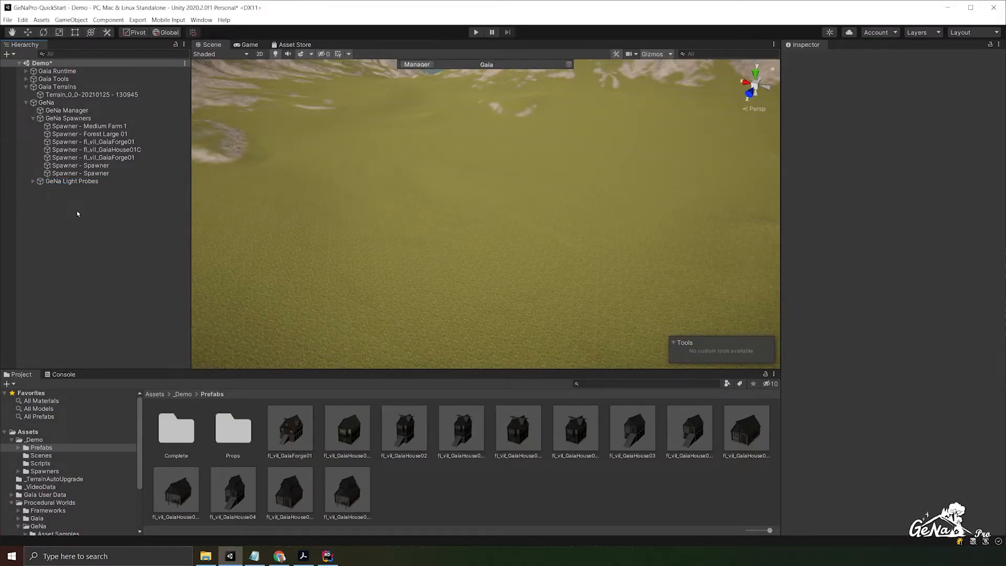
pyautogui.moveTo(286, 434); pyautogui.dragTo(408, 210)
pyautogui.press('f')
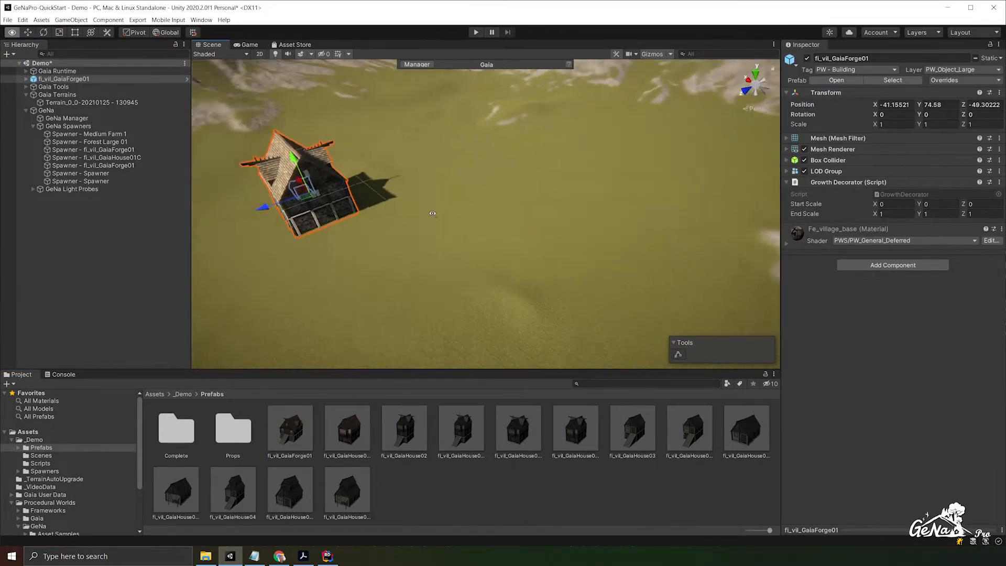
# - Add a Growth Decorator component to the placed fl_vil_GaiaForge01 object
pyautogui.click(885, 265)
pyautogui.write('Growth')
pyautogui.press('Down')
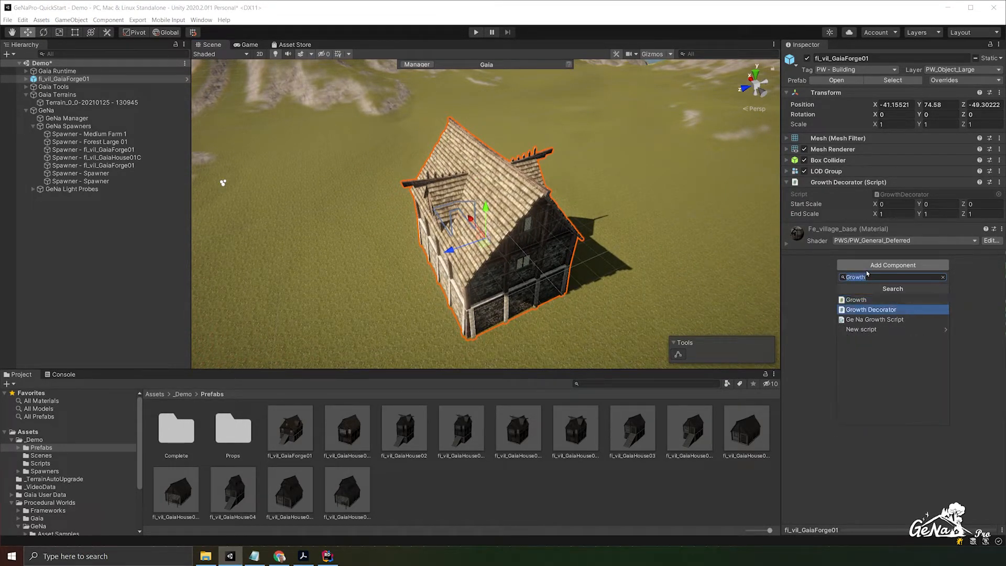
pyautogui.press('Return')
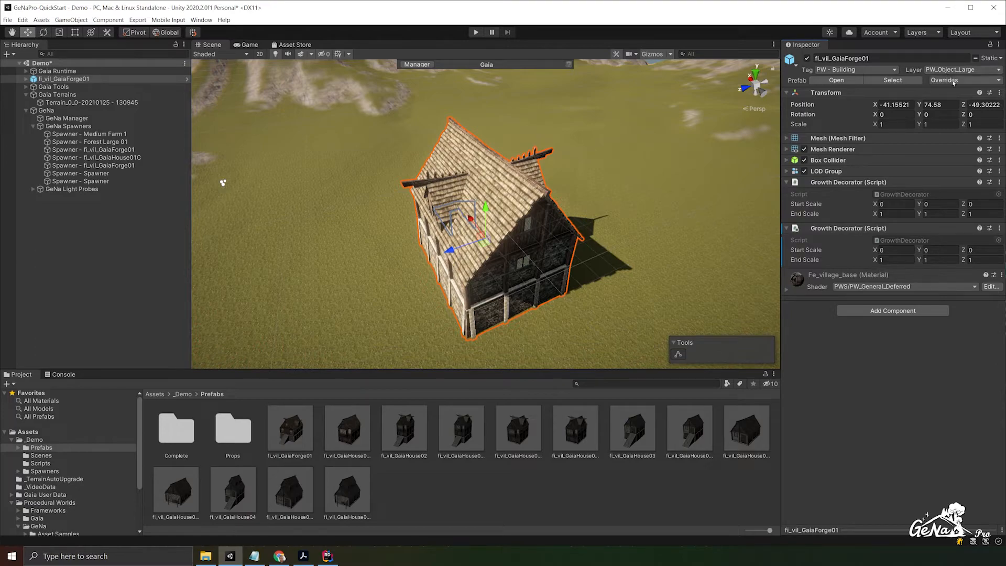
# - Apply the instance's overrides to the fl_vil_GaiaForge01 prefab and delete the instance from the scene
pyautogui.click(953, 81)
pyautogui.click(1005, 158)
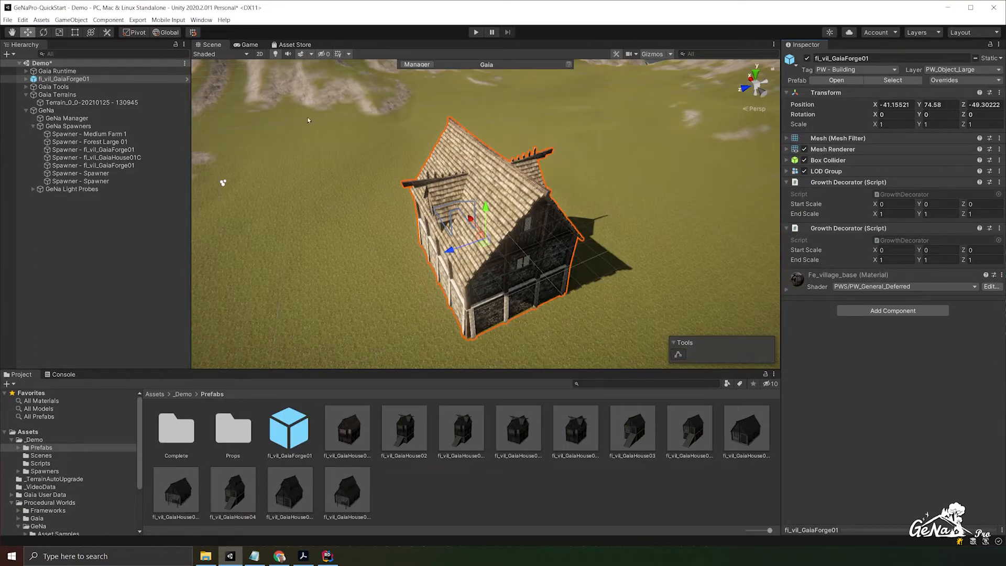
pyautogui.click(112, 81)
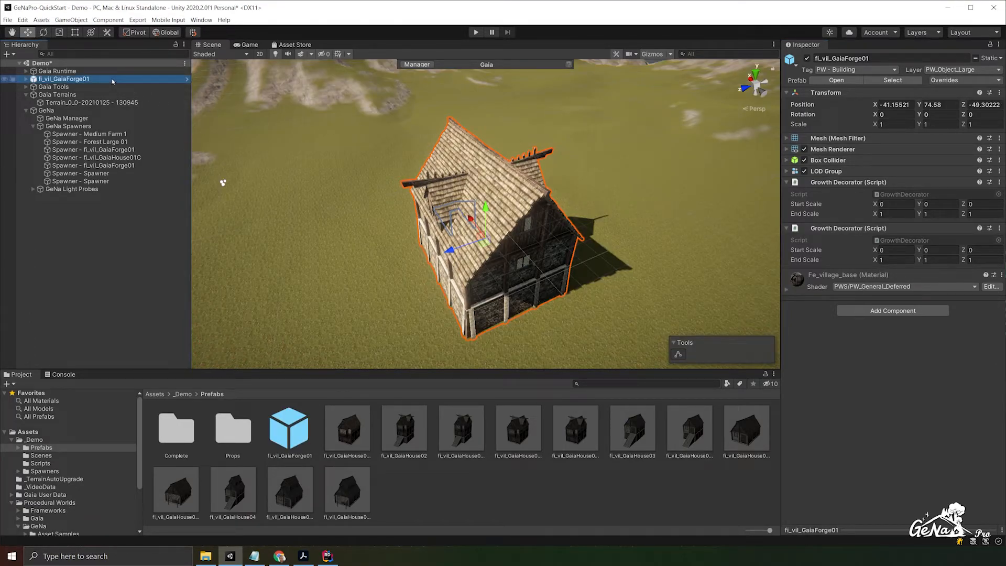
pyautogui.press('Delete')
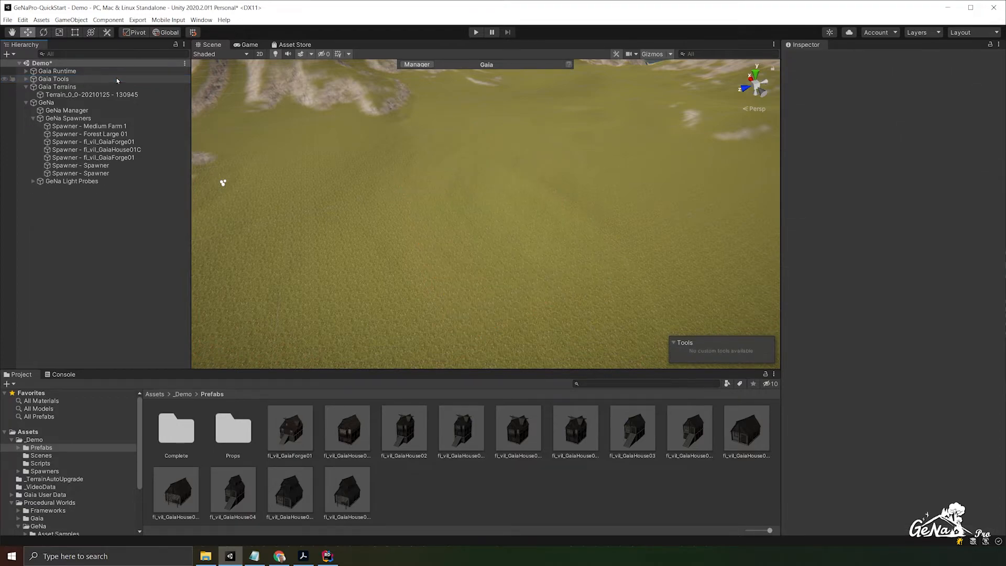
# - Create a new GeNa spawner in the scene, assign DefaultPalette as its palette and select it
pyautogui.rightClick(93, 211)
pyautogui.moveTo(164, 391)
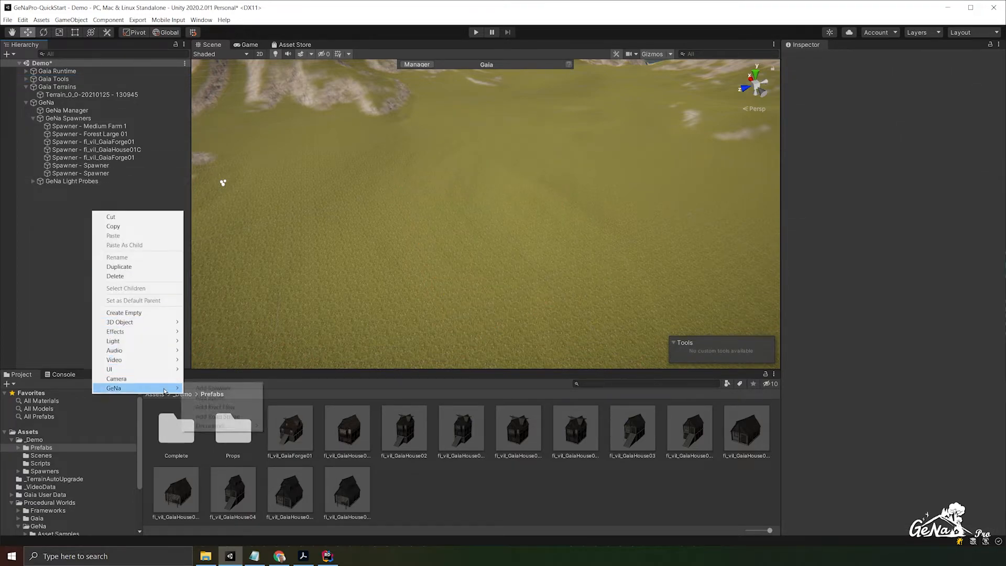
pyautogui.click(212, 389)
pyautogui.click(995, 288)
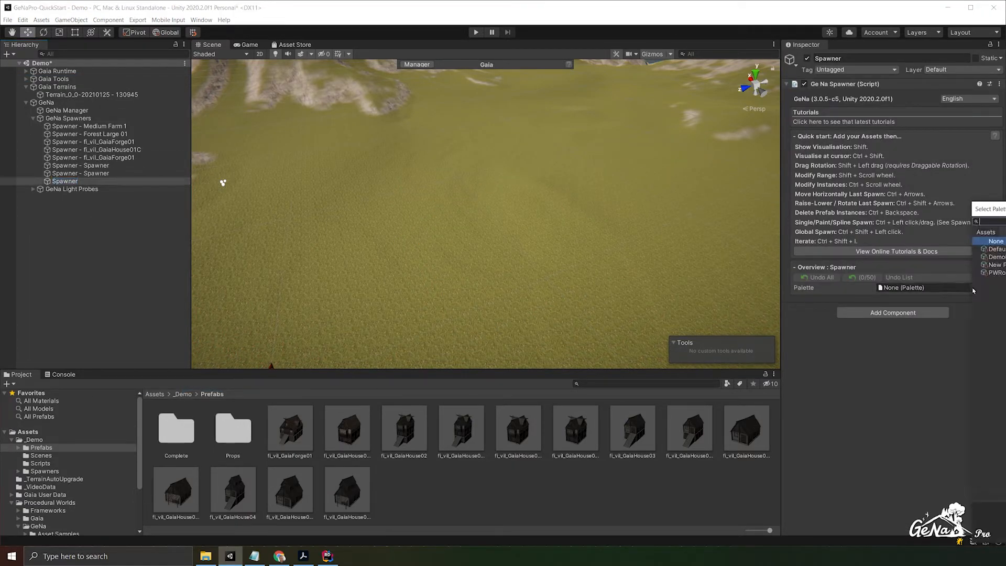
pyautogui.doubleClick(995, 250)
pyautogui.click(105, 182)
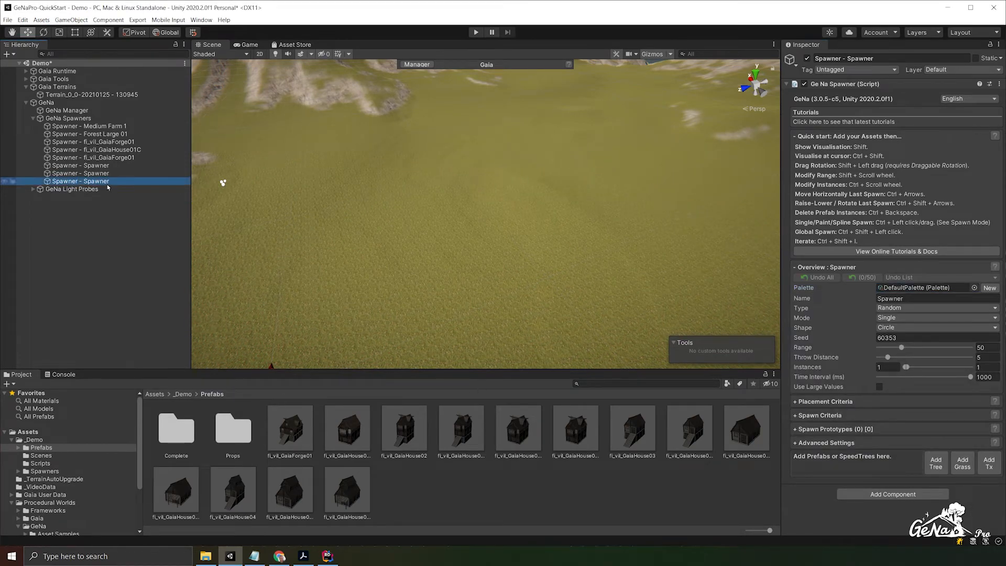
# - Add the fl_vil_GaiaForge01 prefab to the new spawner as a spawn prototype and expand the prototype's details
pyautogui.moveTo(288, 442); pyautogui.dragTo(849, 457)
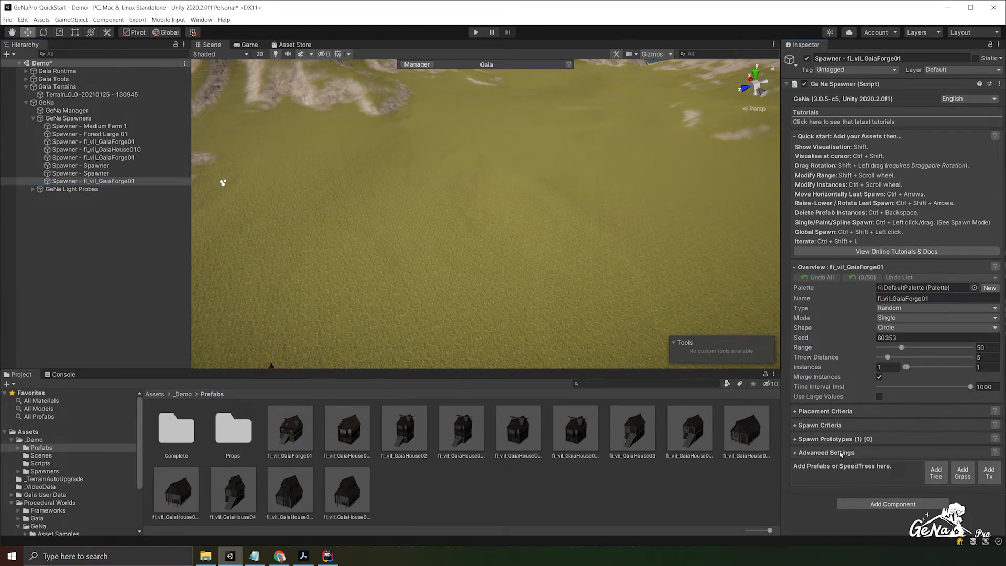
pyautogui.click(804, 473)
pyautogui.scroll(-5, 830, 457)
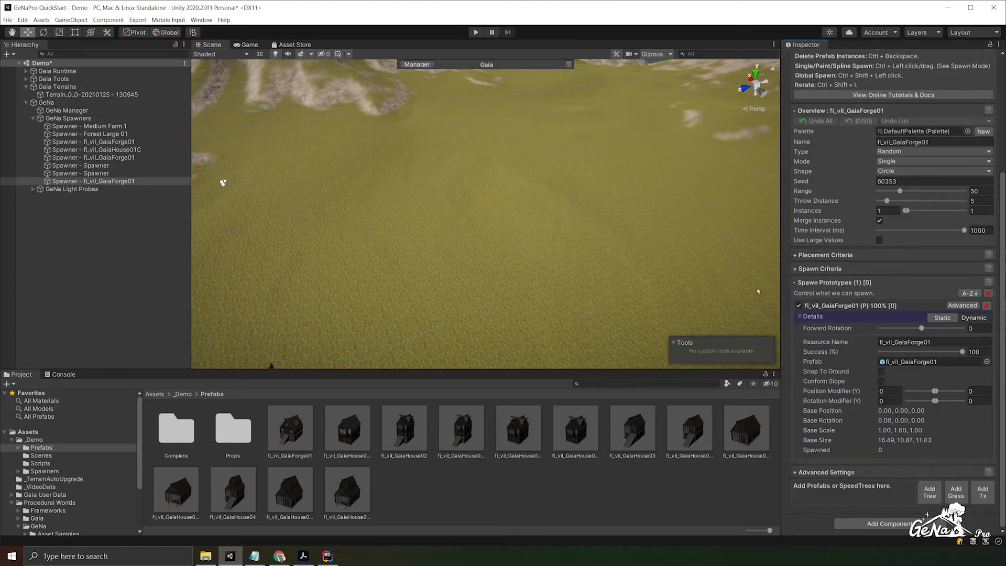
# - Test the spawner by spawning forge buildings on the terrain, then delete the spawned instances
pyautogui.keyDown('ctrl'); pyautogui.click(467, 168); pyautogui.keyUp('ctrl')
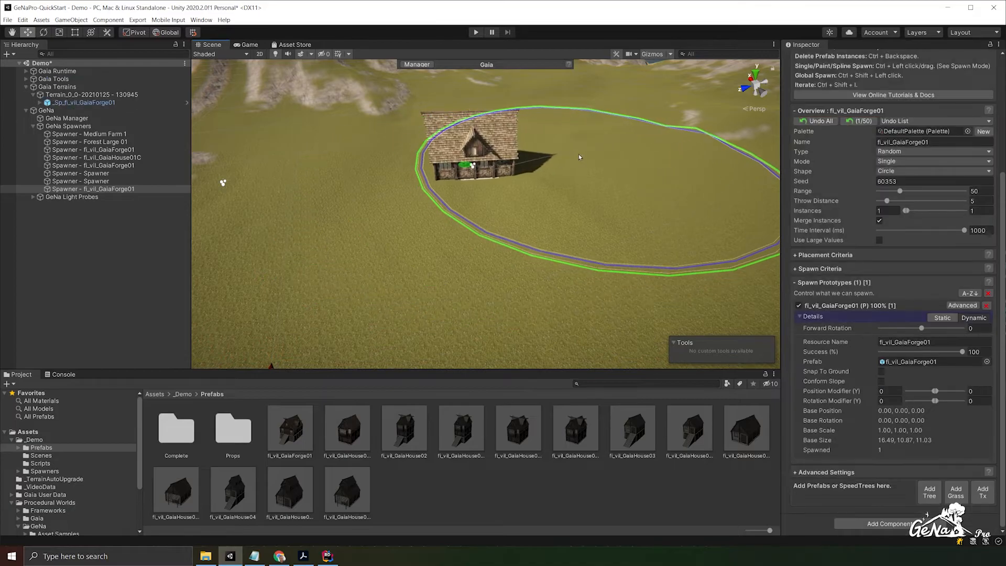
pyautogui.keyDown('alt'); pyautogui.moveTo(548, 157); pyautogui.dragTo(448, 189); pyautogui.keyUp('alt')
pyautogui.scroll(-3, 449, 189)
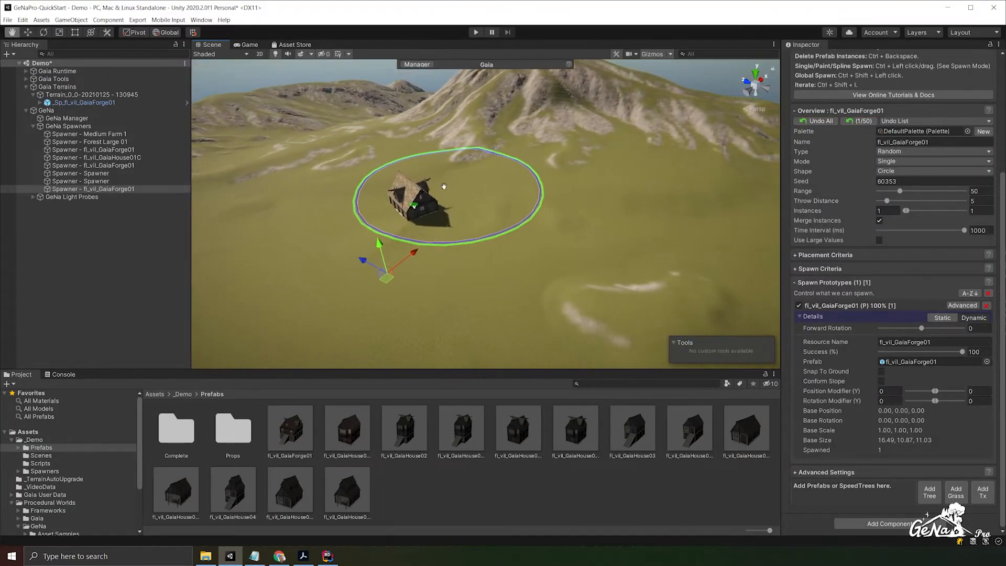
pyautogui.keyDown('ctrl'); pyautogui.click(573, 196); pyautogui.keyUp('ctrl')
pyautogui.hotkey('ctrl', 'BackSpace')
# - Spawn three forge buildings at separate spots on the terrain to test the growth effect
pyautogui.keyDown('ctrl'); pyautogui.click(400, 203); pyautogui.keyUp('ctrl')
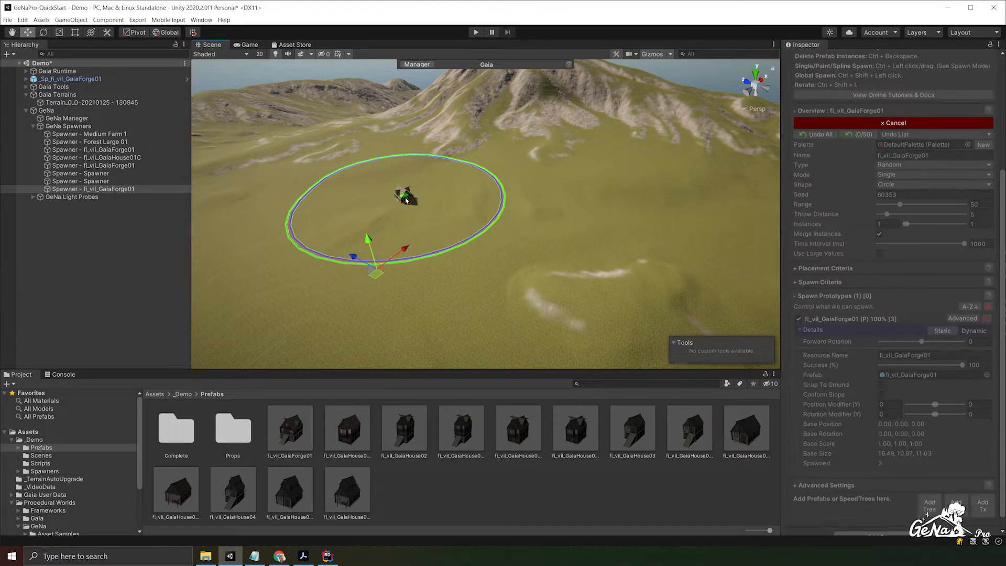
pyautogui.keyDown('ctrl'); pyautogui.click(588, 199); pyautogui.keyUp('ctrl')
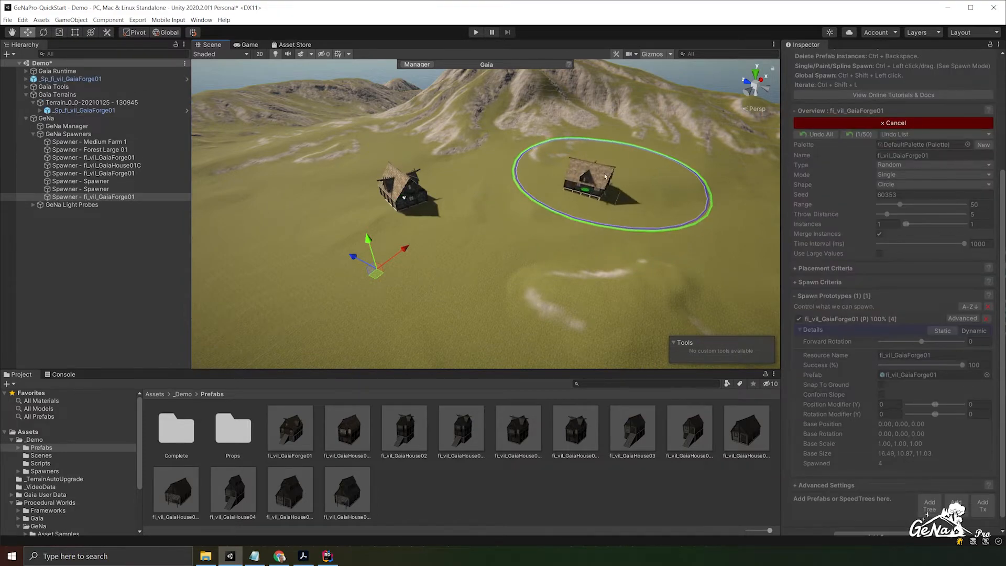
pyautogui.keyDown('ctrl'); pyautogui.click(512, 243); pyautogui.keyUp('ctrl')
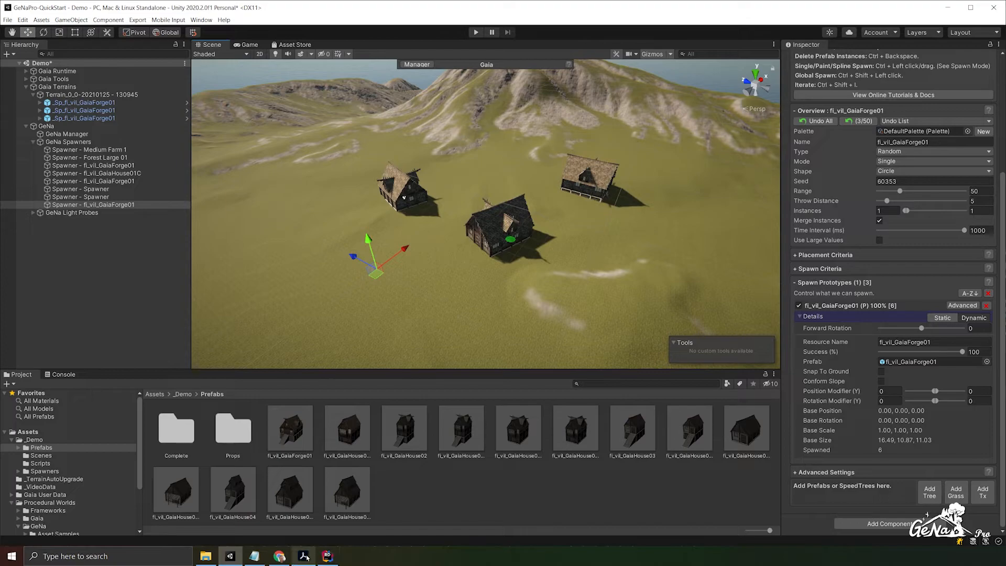
# - Switch to Rider and insert "transform.localScale = Vector3.zero;" above the "yield return Grow();" line in OnSelfSpawned
pyautogui.moveTo(319, 556)
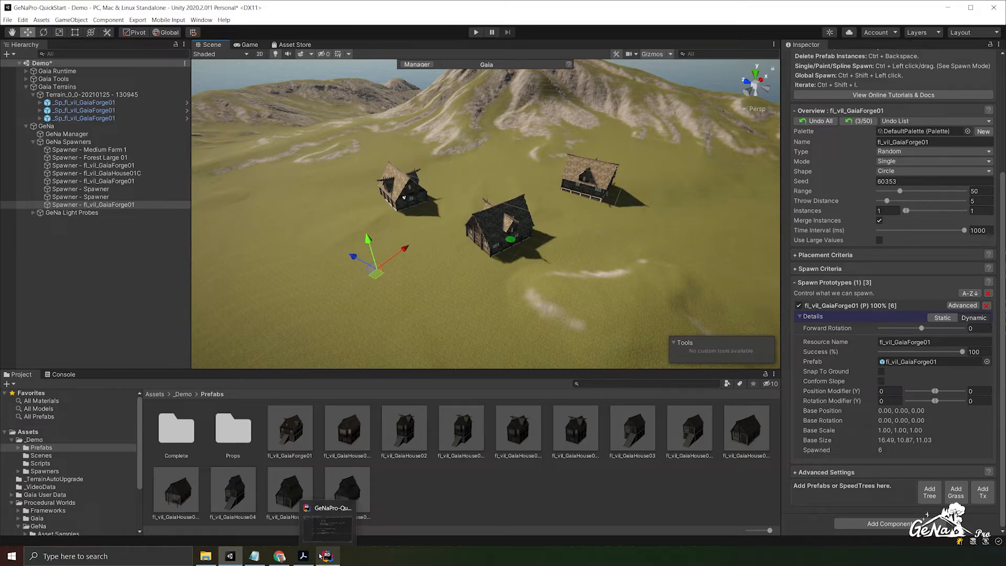
pyautogui.click(320, 556)
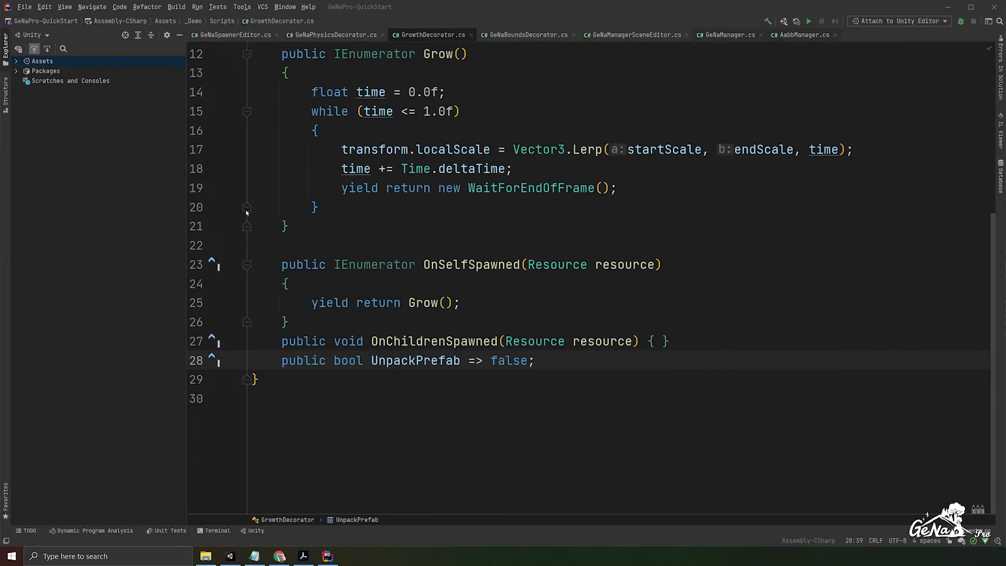
pyautogui.scroll(3, 384, 210)
pyautogui.scroll(-3, 383, 210)
pyautogui.click(439, 343)
pyautogui.press('Return')
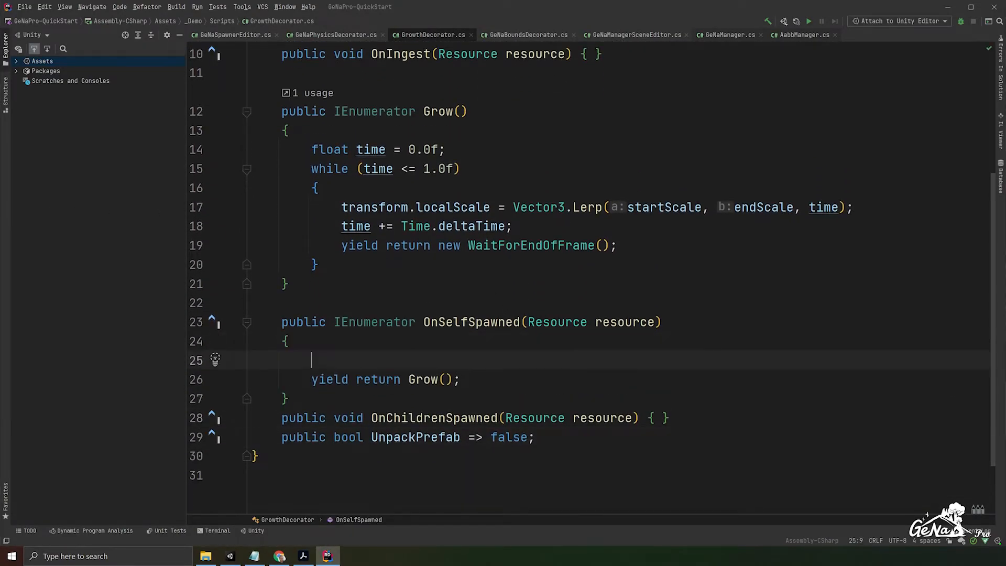
pyautogui.write('transform.los')
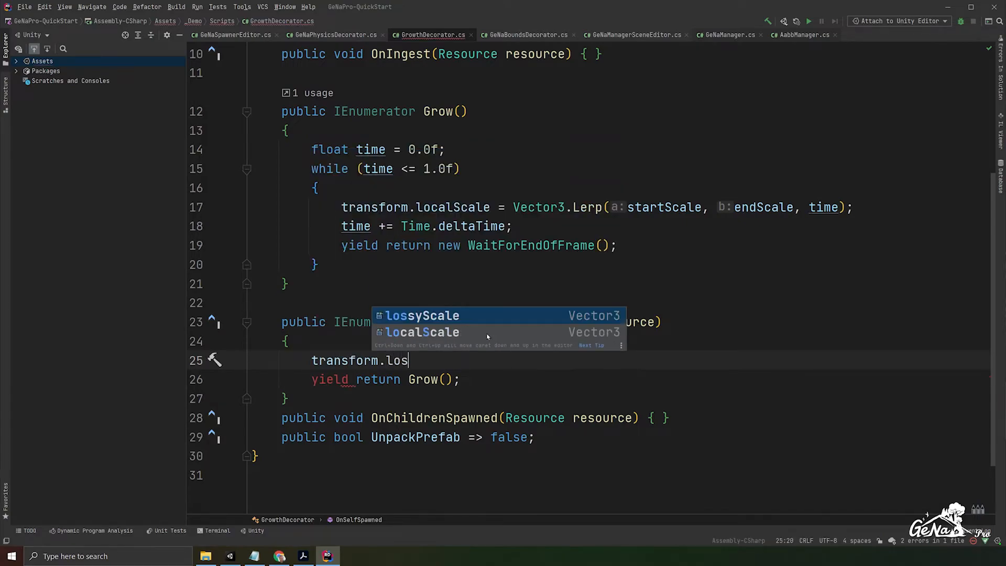
pyautogui.press('BackSpace')
pyautogui.write('calScale = ')
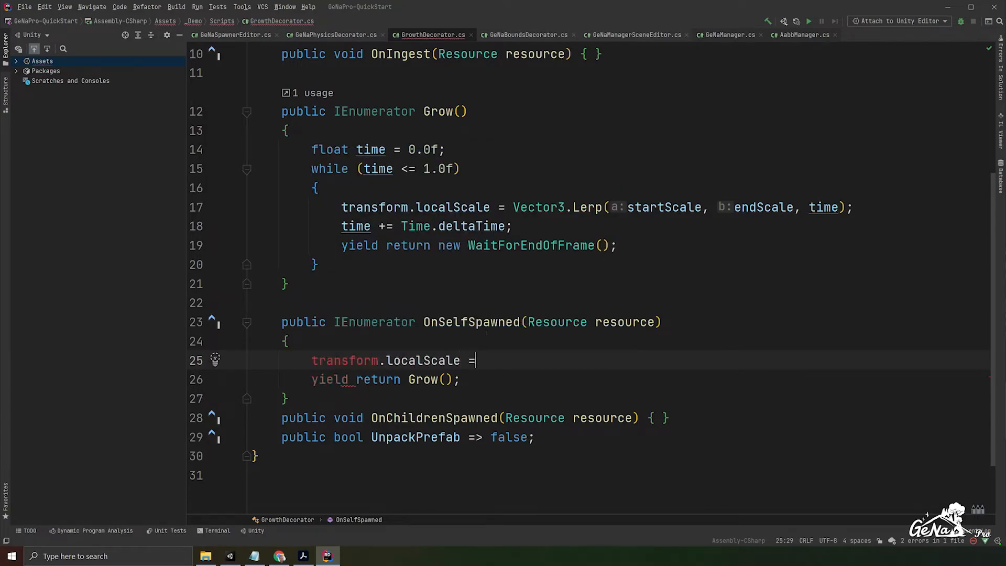
pyautogui.write('Vector3.zero;')
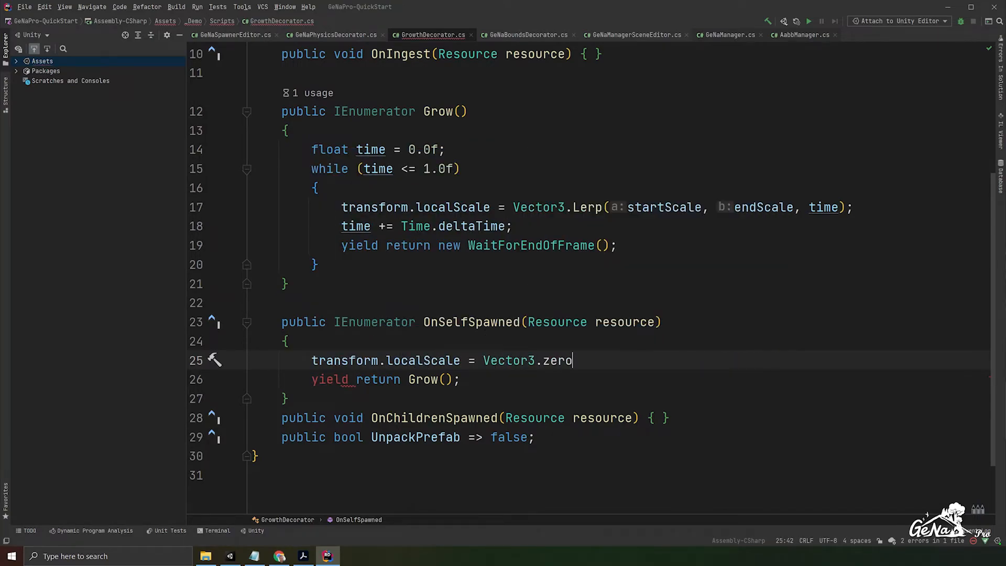
pyautogui.moveTo(311, 360); pyautogui.dragTo(595, 360)
pyautogui.click(493, 378)
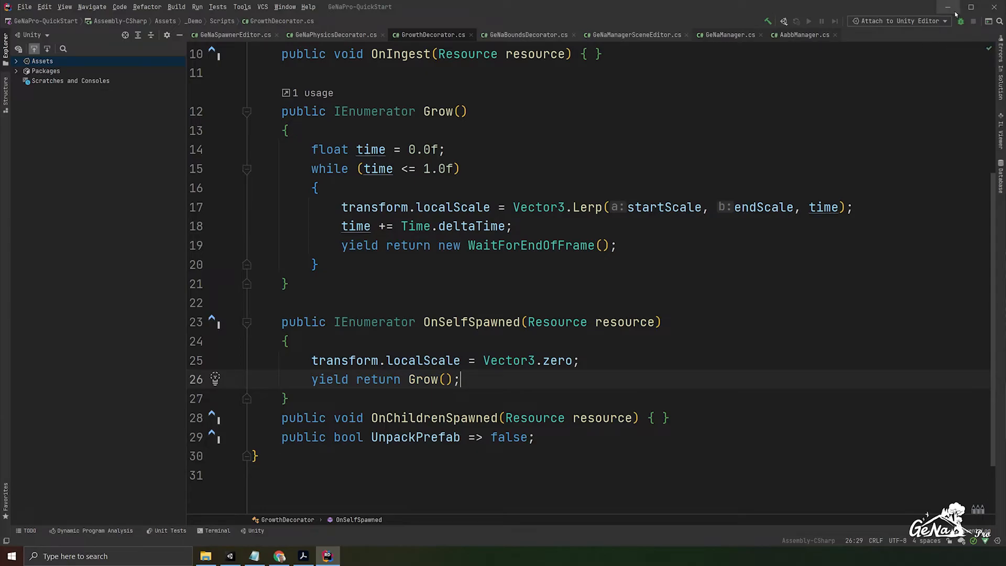
# - Switch back to Unity, spawn two more forge buildings on the terrain and undo those spawns
pyautogui.click(954, 13)
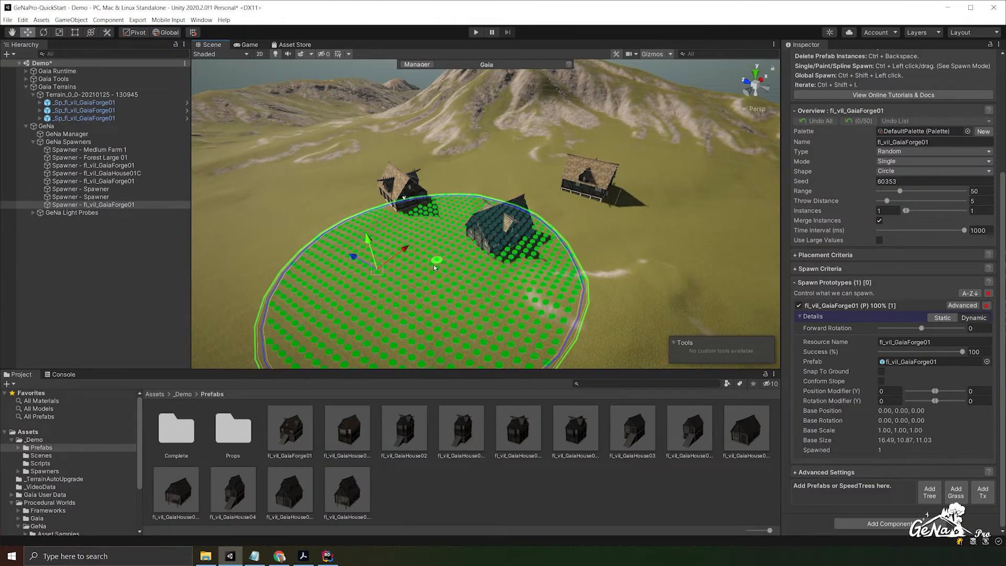
pyautogui.keyDown('ctrl'); pyautogui.click(336, 273); pyautogui.keyUp('ctrl')
pyautogui.keyDown('alt'); pyautogui.moveTo(514, 265); pyautogui.dragTo(385, 246); pyautogui.keyUp('alt')
pyautogui.keyDown('ctrl'); pyautogui.click(549, 286); pyautogui.keyUp('ctrl')
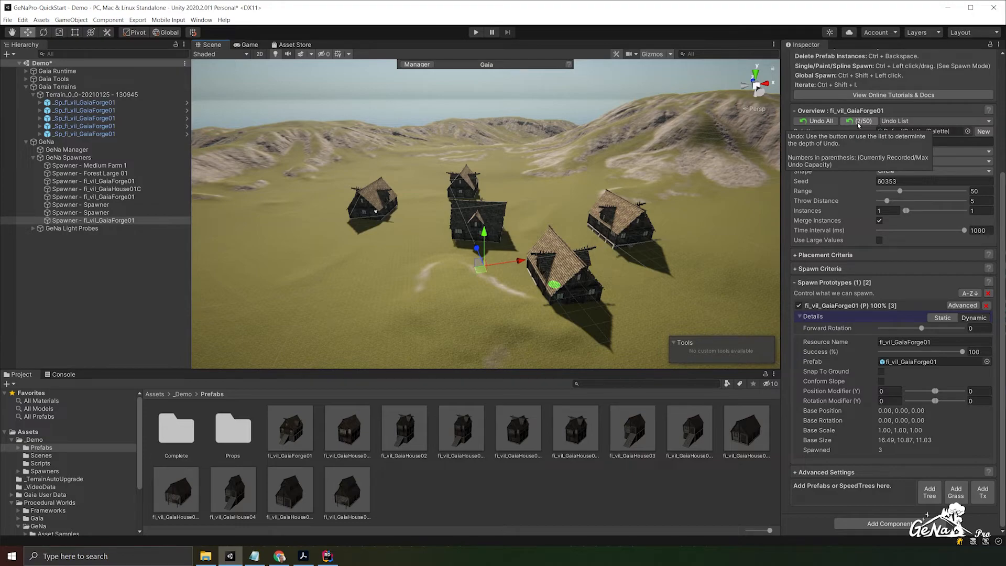
pyautogui.click(859, 122)
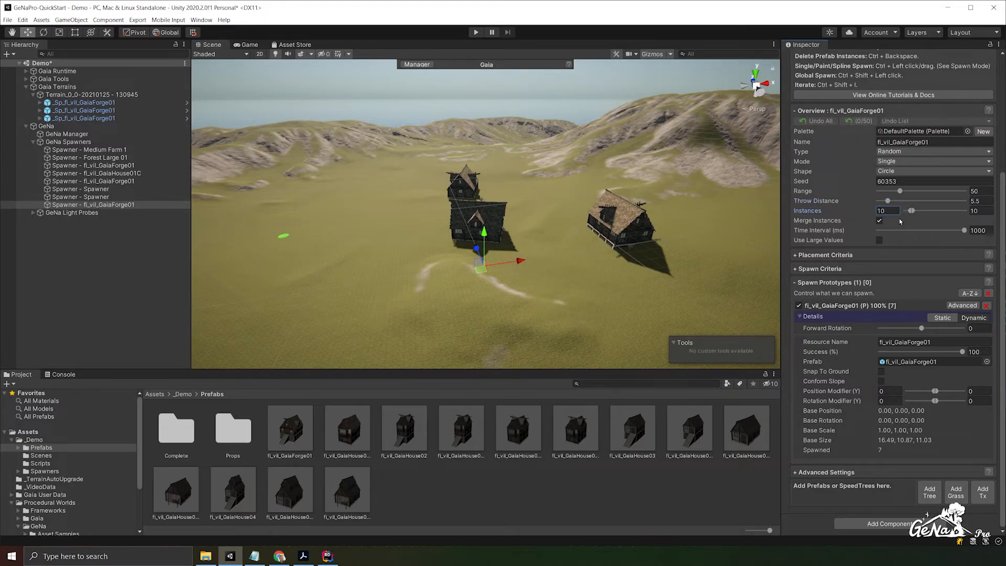
# - Set the forge spawner's Throw Distance to 43.5 and run a test spawn on the terrain, then cancel and undo that spawn
pyautogui.moveTo(889, 201); pyautogui.dragTo(954, 202)
pyautogui.moveTo(507, 224); pyautogui.dragTo(714, 228, button='middle')
pyautogui.keyDown('shift'); pyautogui.click(491, 261); pyautogui.keyUp('shift')
pyautogui.keyDown('ctrl'); pyautogui.click(490, 260); pyautogui.keyUp('ctrl')
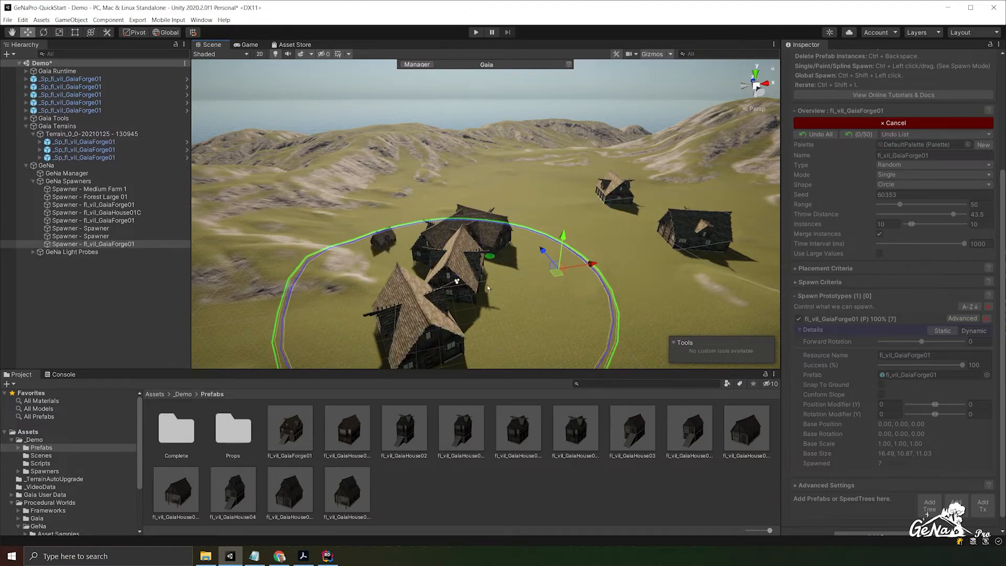
pyautogui.click(841, 125)
pyautogui.click(842, 126)
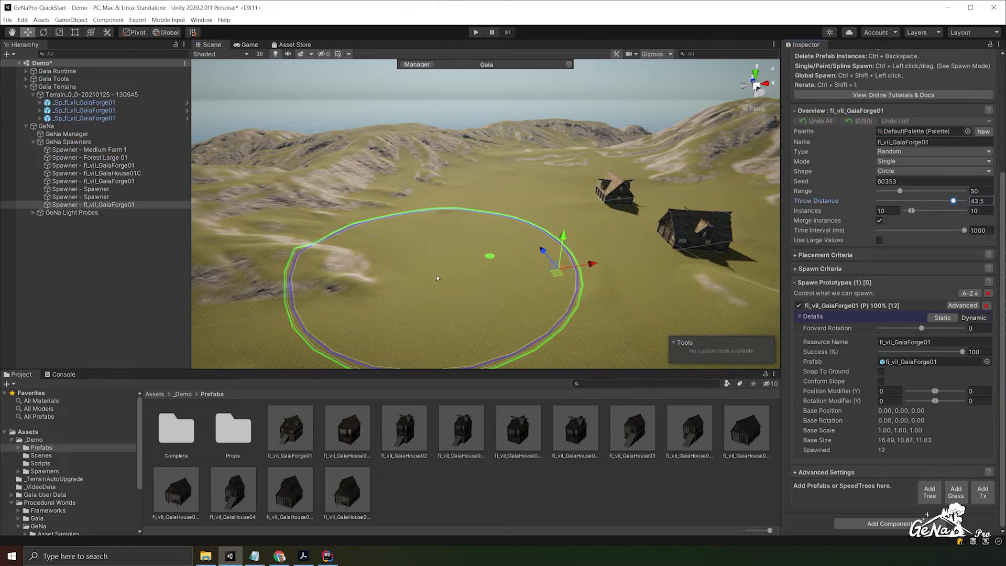
# - Switch to Rider and insert "GeNaEvents.StartCoroutine(Grow(), this);" below the "transform.localScale = Vector3.zero;" line in OnSelfSpawned
pyautogui.click(326, 556)
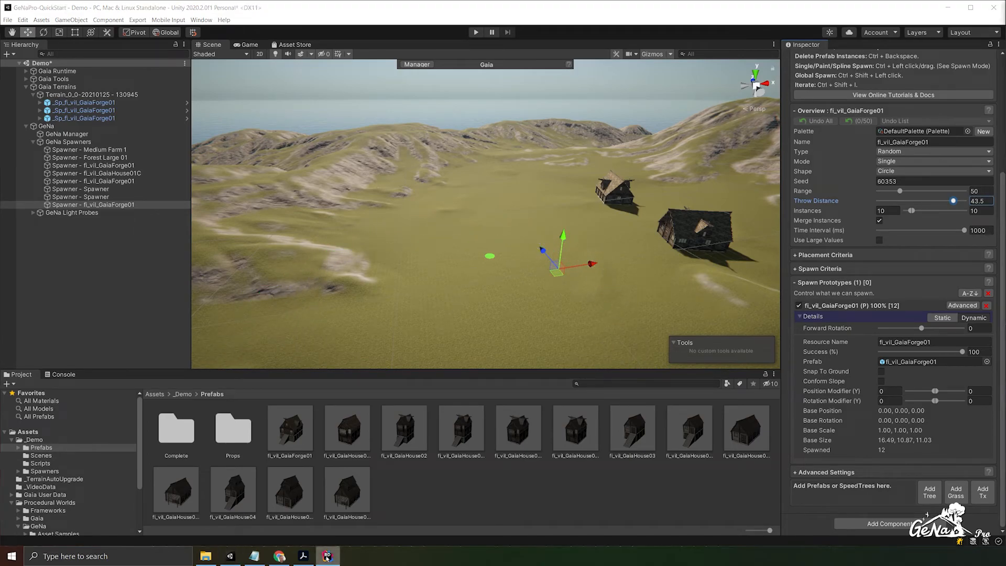
pyautogui.moveTo(1005, 104); pyautogui.dragTo(849, 110)
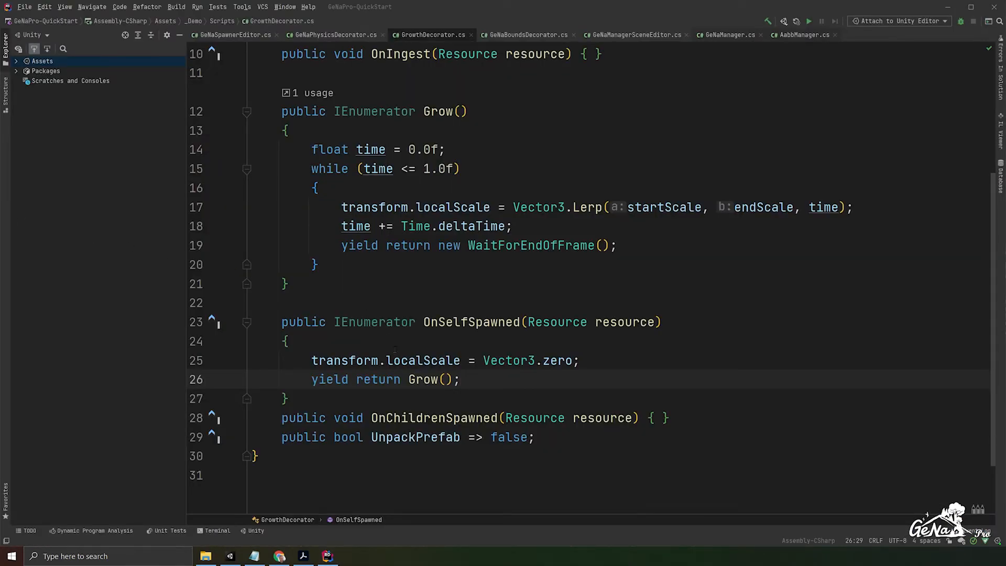
pyautogui.scroll(-2, 481, 363)
pyautogui.click(609, 281)
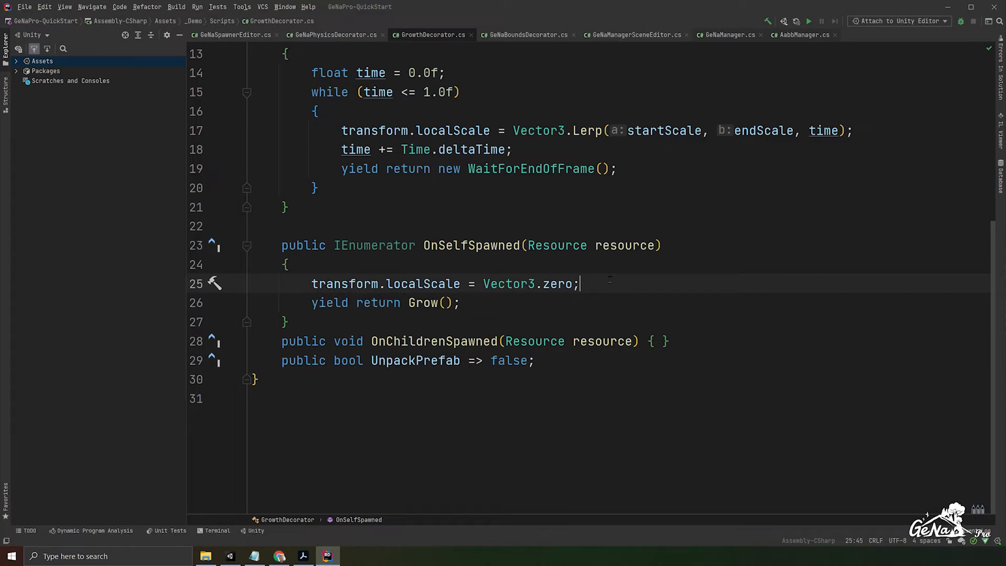
pyautogui.press('Return')
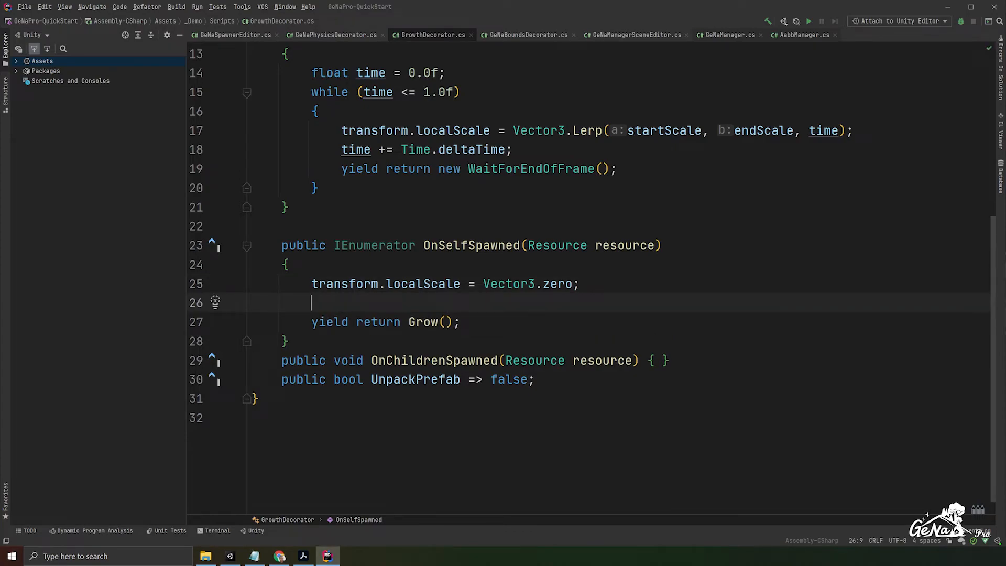
pyautogui.write('GeNaEvents')
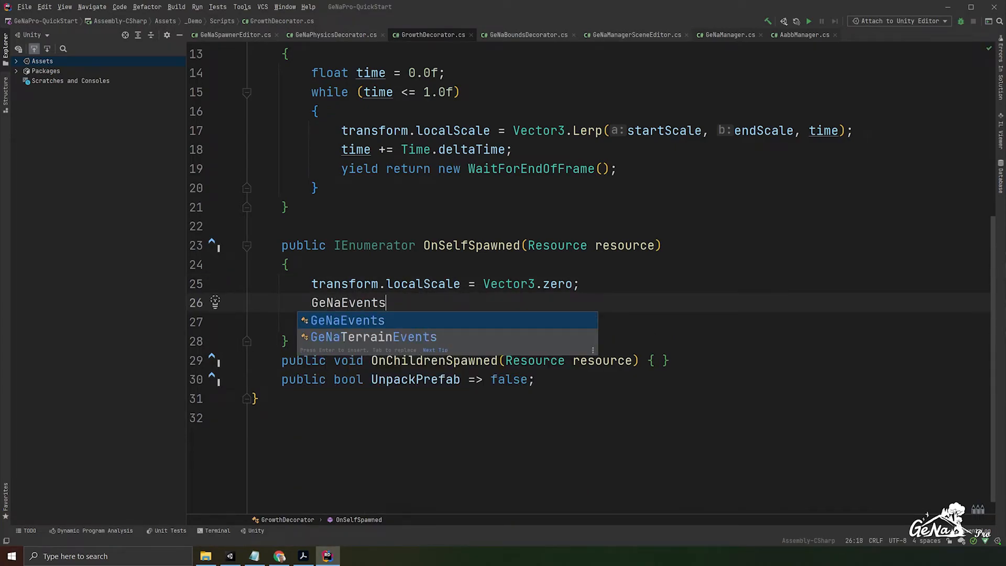
pyautogui.write('.StartCoroutine(')
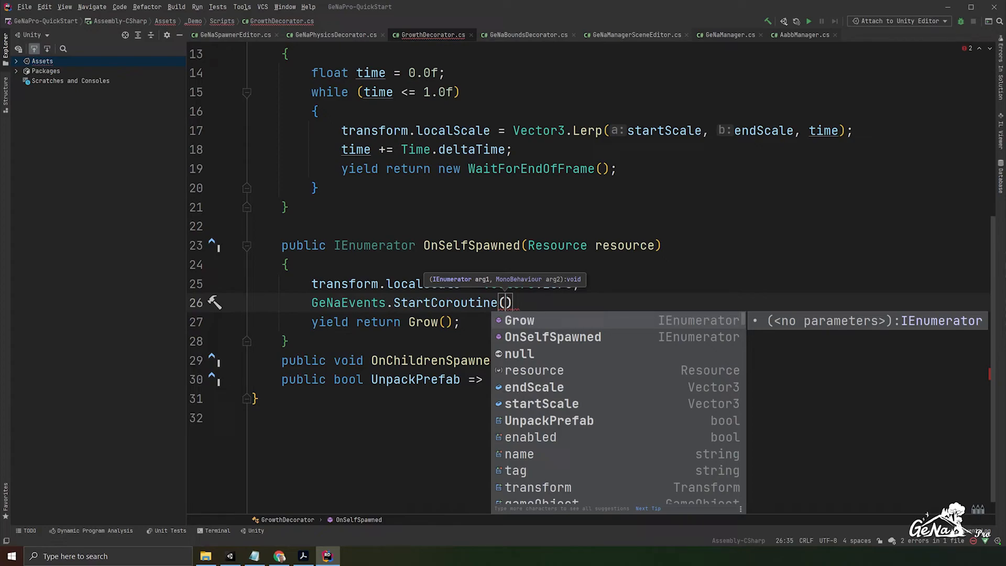
pyautogui.write('Gro')
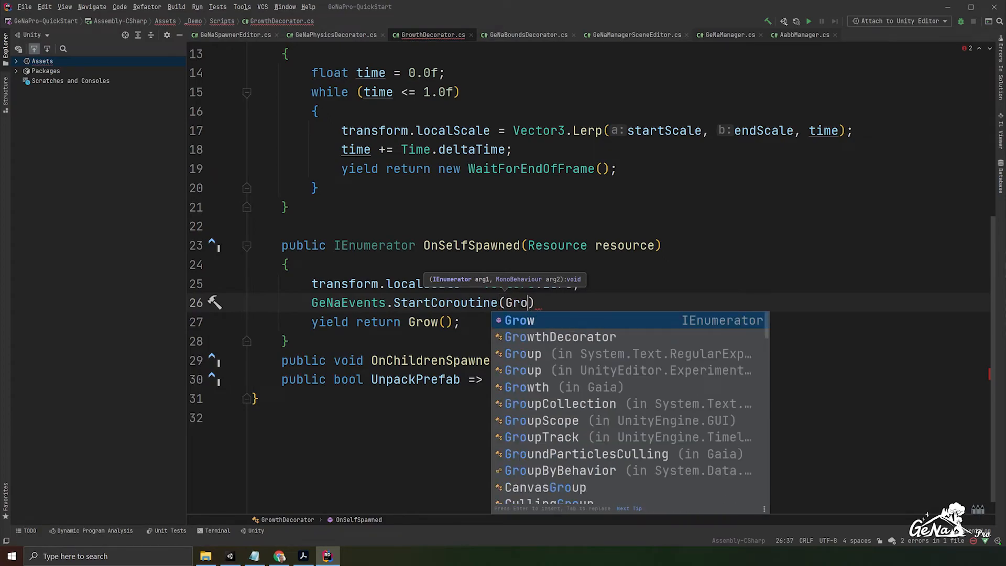
pyautogui.press('Return')
pyautogui.write('), ')
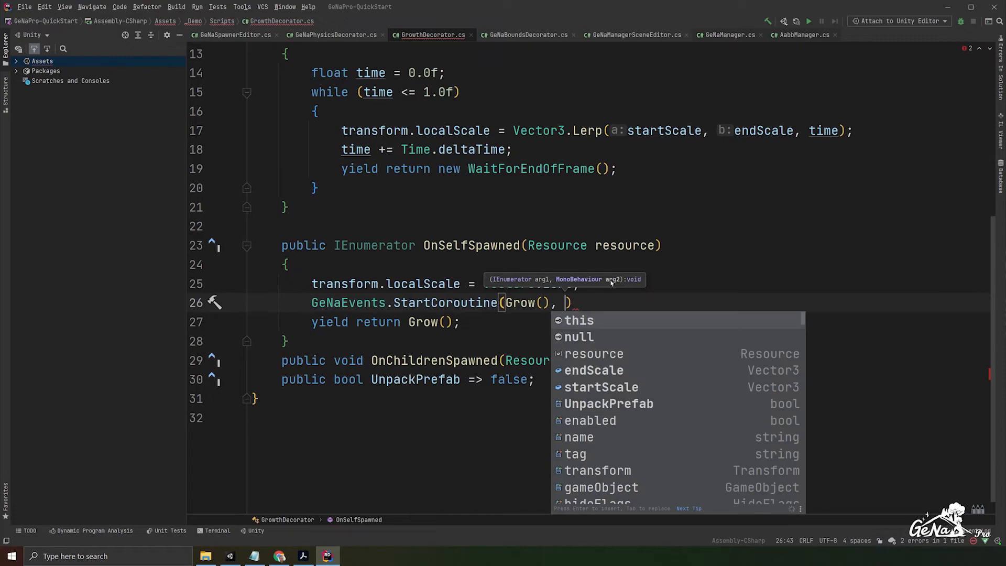
pyautogui.write('this);')
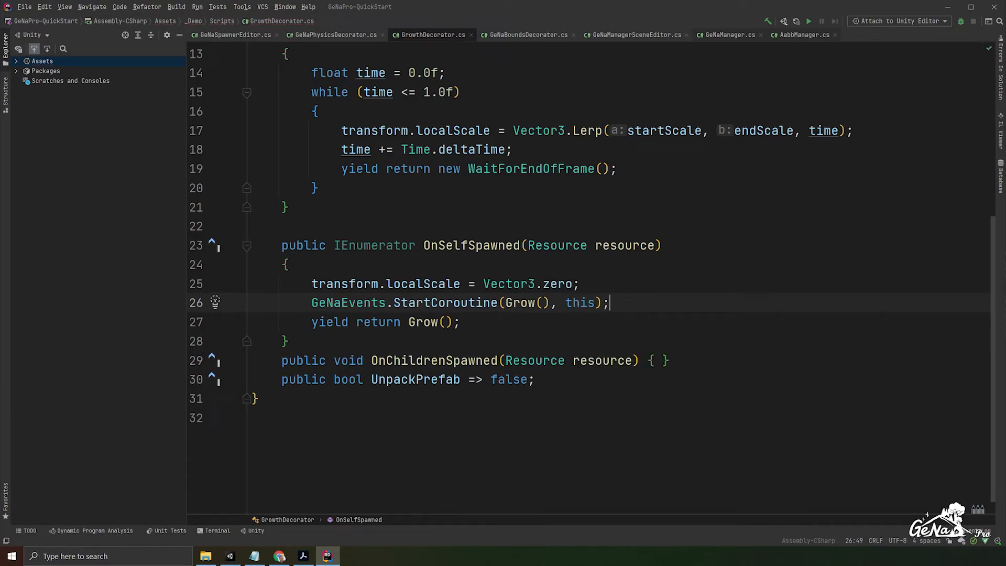
# - Replace the Grow() call in the OnSelfSpawned yield statement so the line reads "yield return null;"
pyautogui.moveTo(454, 323); pyautogui.dragTo(356, 324)
pyautogui.click(462, 326)
pyautogui.moveTo(454, 325); pyautogui.dragTo(409, 325)
pyautogui.write('null')
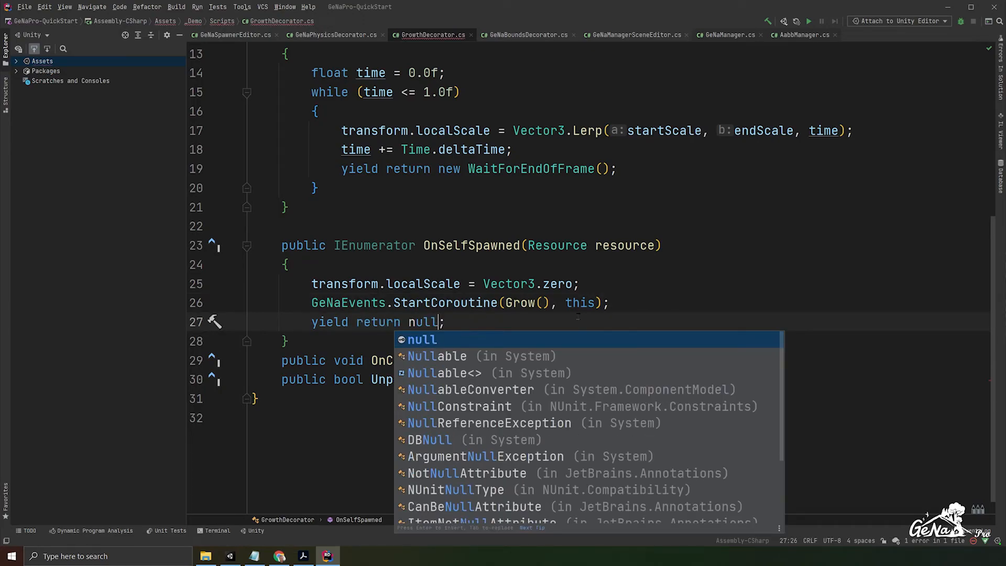
pyautogui.click(665, 326)
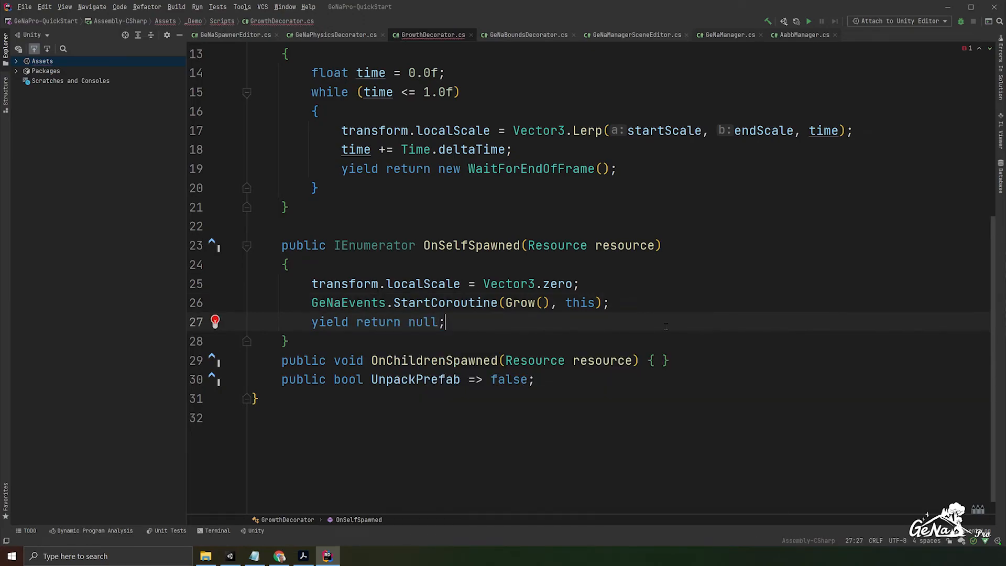
# - Switch back to Unity, spawn one group of forge buildings on the open terrain and undo that spawn
pyautogui.click(950, 8)
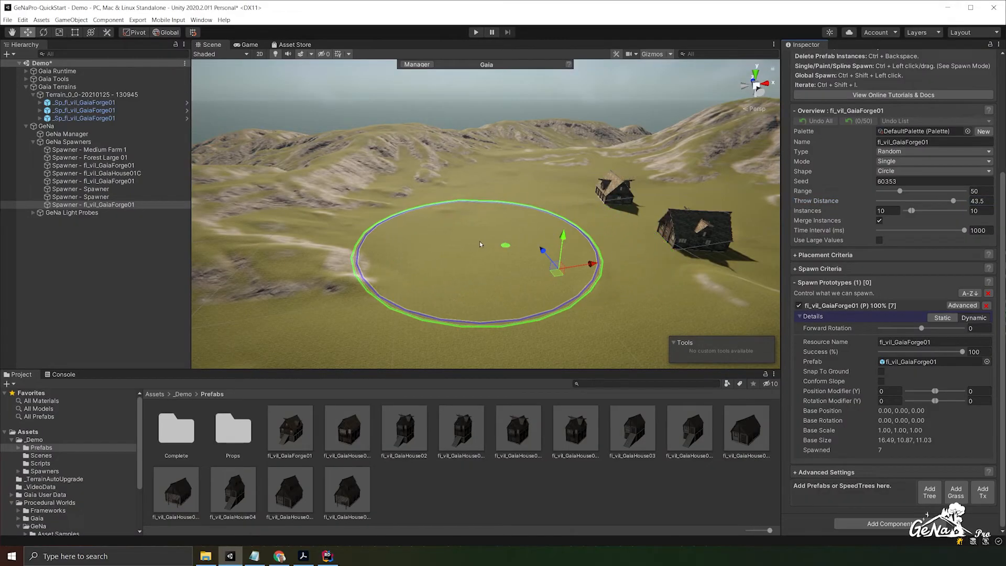
pyautogui.keyDown('ctrl'); pyautogui.click(477, 242); pyautogui.keyUp('ctrl')
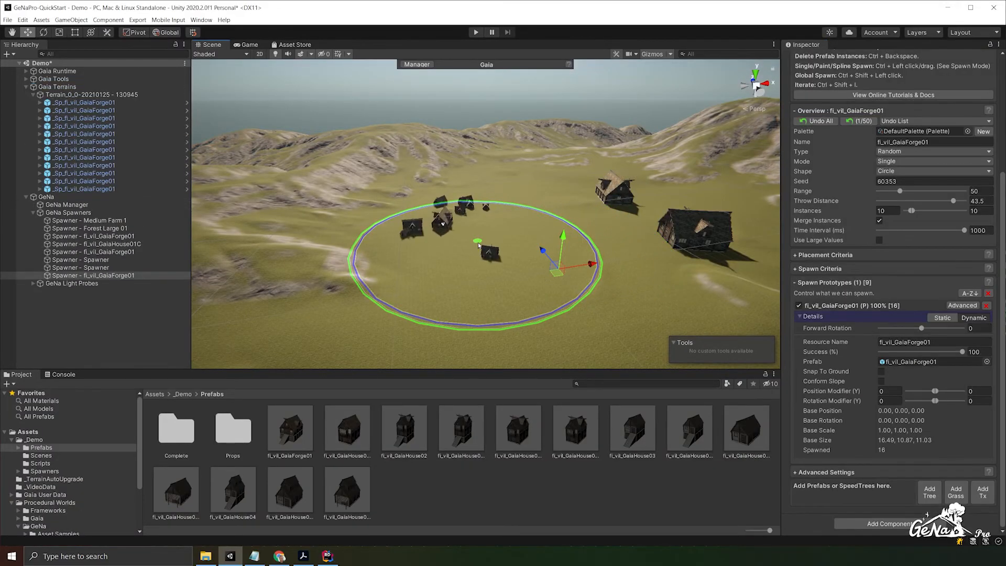
pyautogui.hotkey('ctrl', 'z')
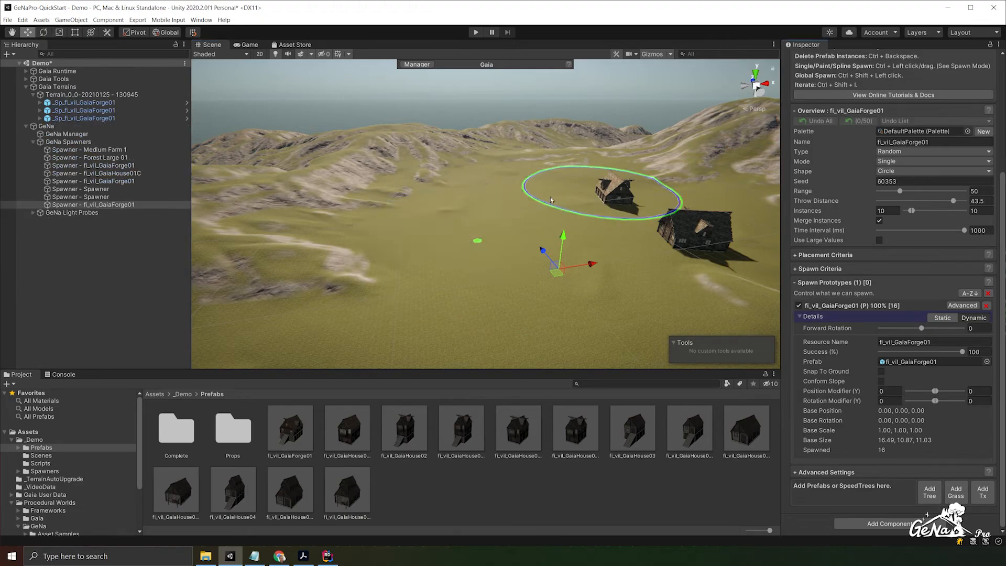
# - Test the simultaneous growth by spawning four groups of forge buildings at different terrain spots, then undo all four spawns
pyautogui.keyDown('ctrl'); pyautogui.click(437, 221); pyautogui.keyUp('ctrl')
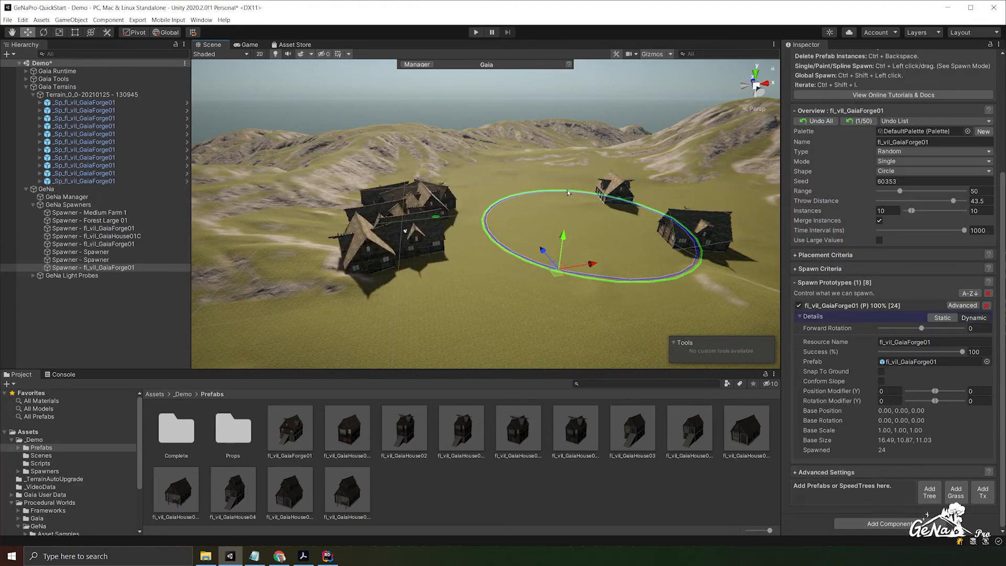
pyautogui.keyDown('ctrl'); pyautogui.click(539, 181); pyautogui.keyUp('ctrl')
pyautogui.keyDown('ctrl'); pyautogui.click(555, 244); pyautogui.keyUp('ctrl')
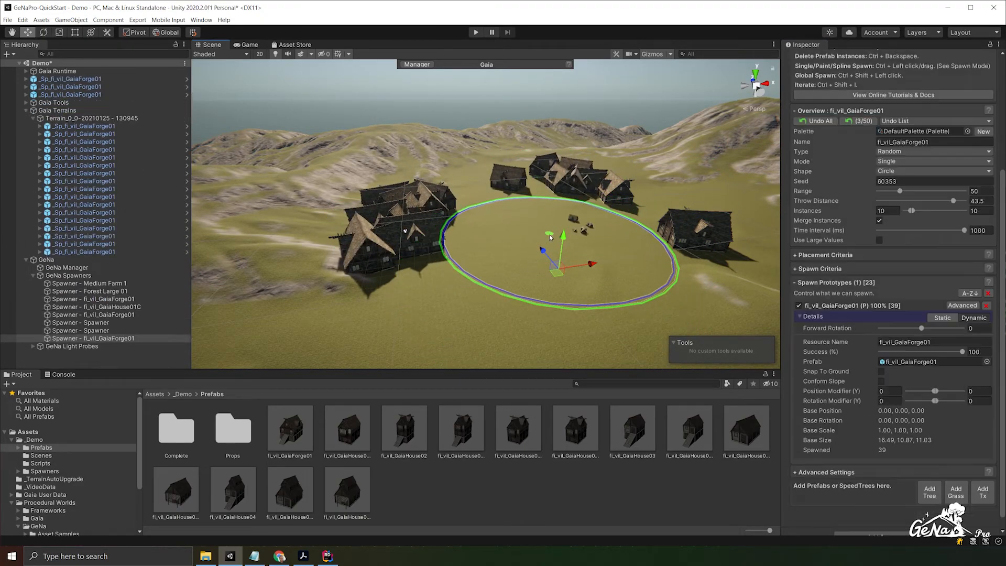
pyautogui.keyDown('ctrl'); pyautogui.click(513, 251); pyautogui.keyUp('ctrl')
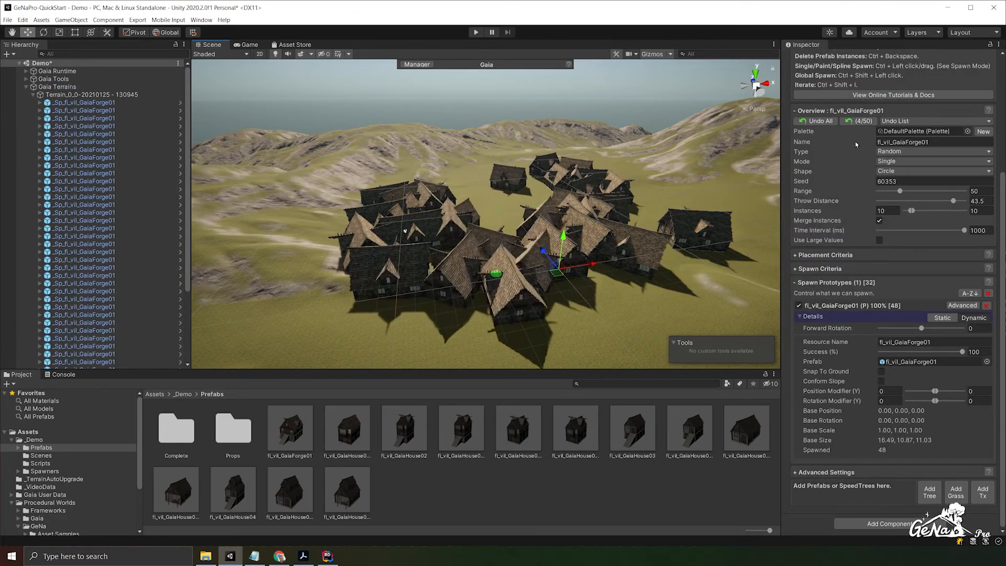
pyautogui.click(869, 123)
pyautogui.click(869, 124)
pyautogui.click(869, 123)
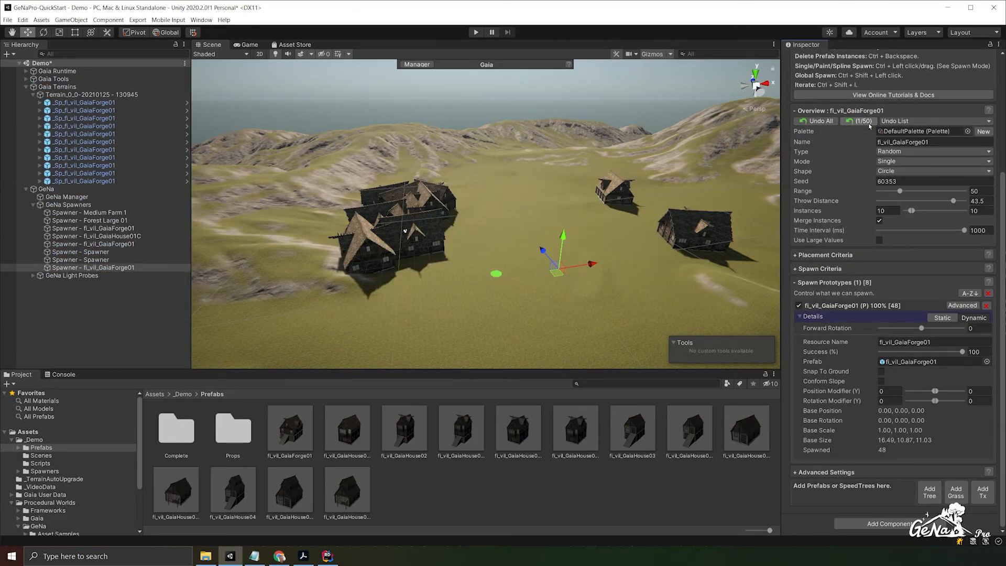
pyautogui.click(869, 124)
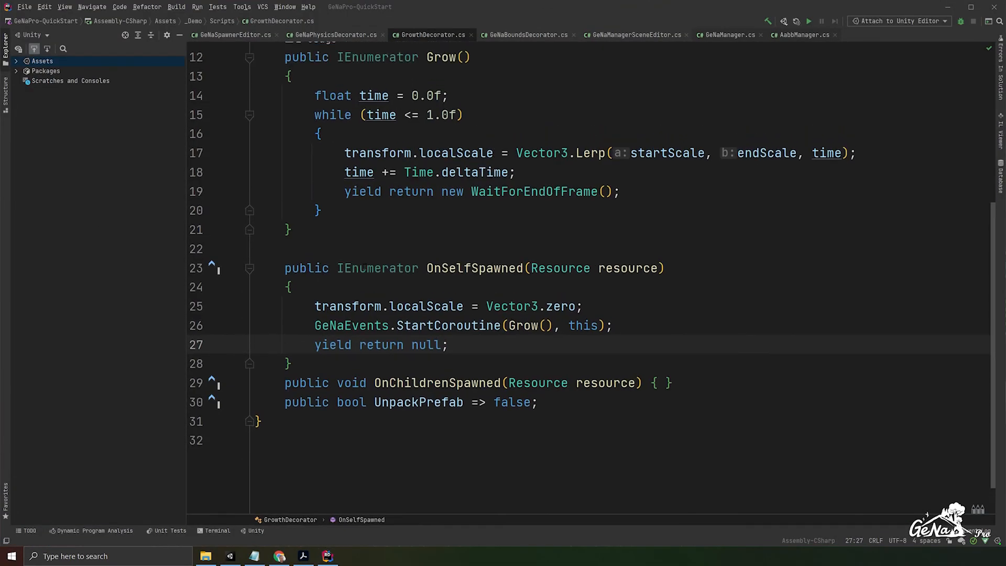
# - Switch to Rider and declare "public float scaleSpeed = 10f;" below the endScale field in the GrowthDecorator class
pyautogui.scroll(3, 406, 323)
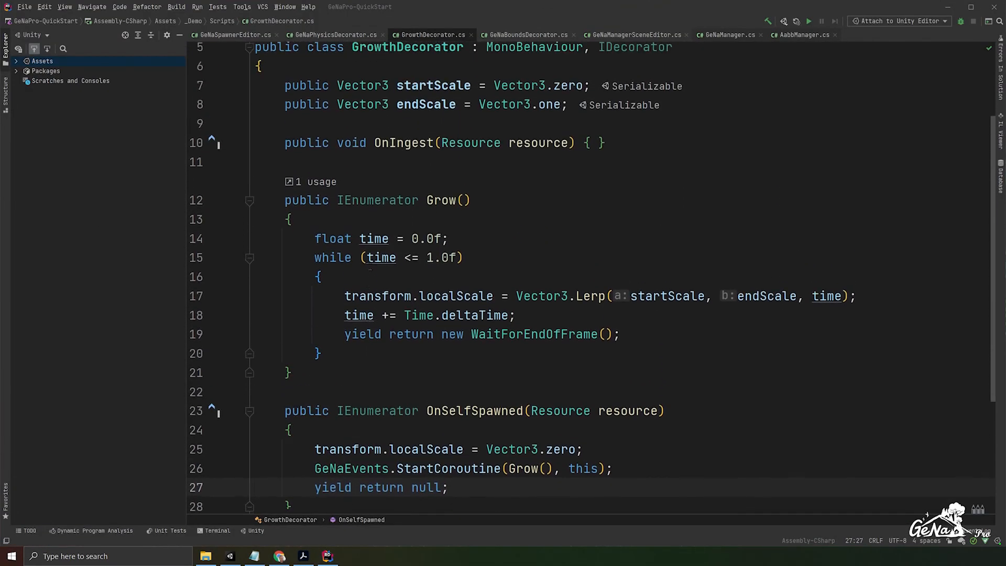
pyautogui.moveTo(404, 322); pyautogui.dragTo(516, 322)
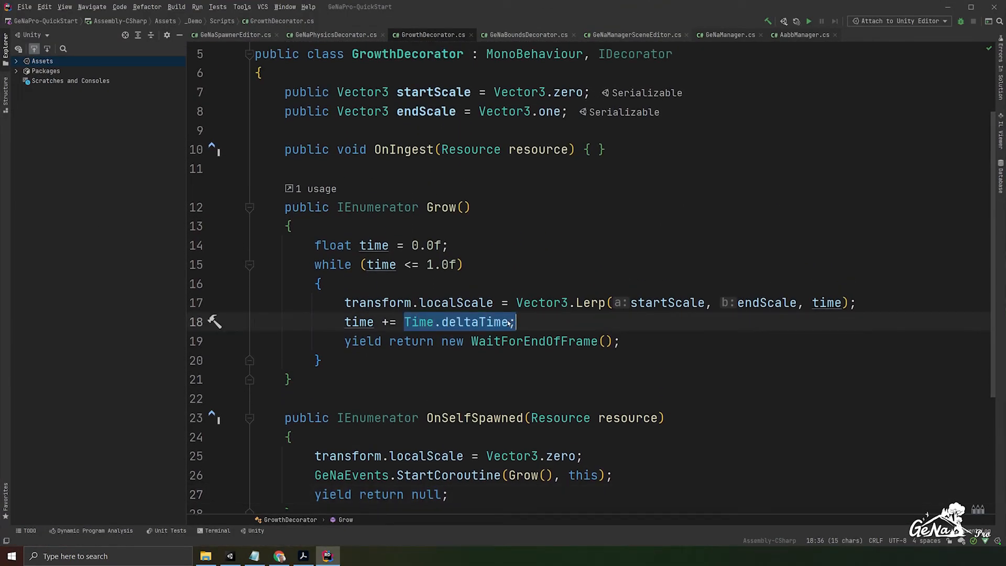
pyautogui.click(772, 109)
pyautogui.press('Return')
pyautogui.write('pu')
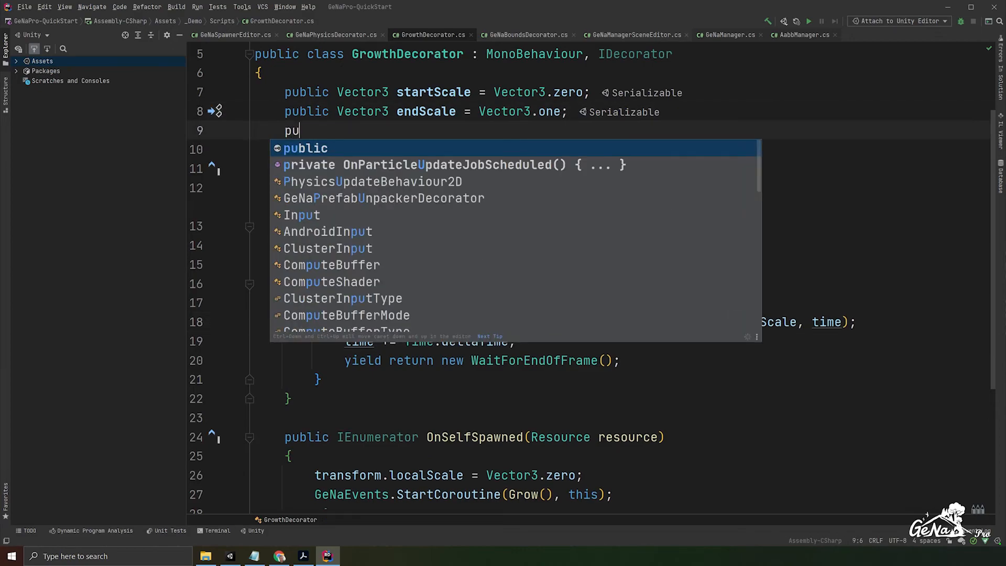
pyautogui.write('blic float scaleP')
pyautogui.write(' = 10f;')
# - Multiply the time increment in Grow() by the speed field so it reads "time += scaleSpeed * Time.deltaTime;", and save the script
pyautogui.click(402, 341)
pyautogui.write('s')
pyautogui.write('Spe')
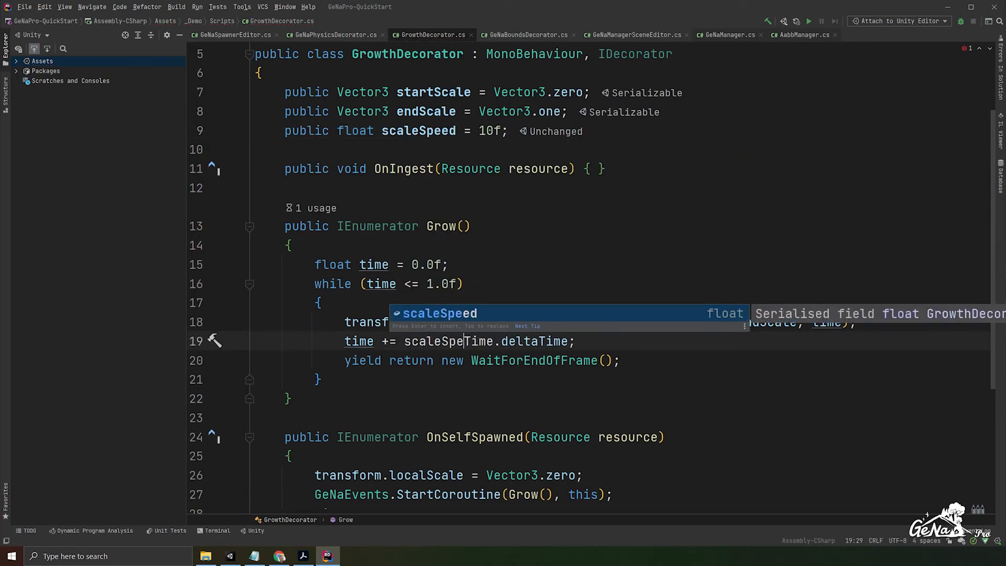
pyautogui.press('Return')
pyautogui.write('*')
pyautogui.doubleClick(439, 343)
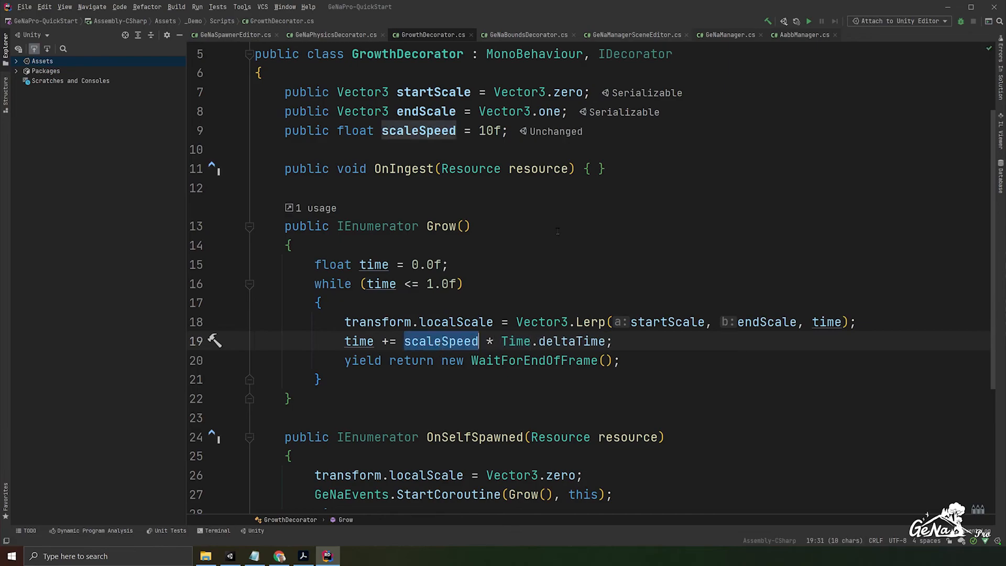
pyautogui.moveTo(486, 131); pyautogui.dragTo(494, 131)
pyautogui.click(502, 149)
pyautogui.hotkey('ctrl', 's')
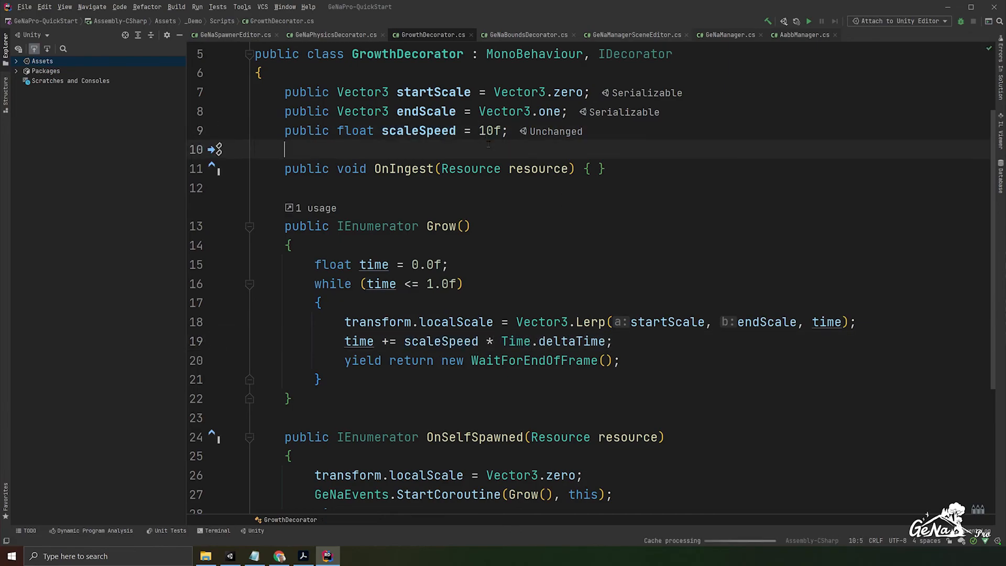
# - Switch back to Unity, spawn groups of forge buildings at three terrain spots to test the growth speed, then cancel and undo the spawns
pyautogui.hotkey('alt', 'Tab')
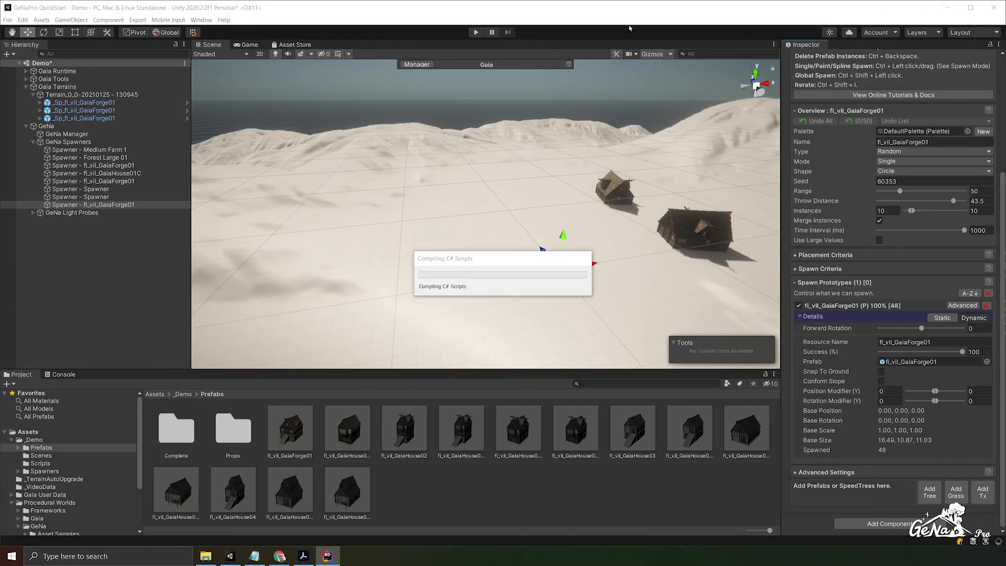
pyautogui.keyDown('ctrl'); pyautogui.click(449, 206); pyautogui.keyUp('ctrl')
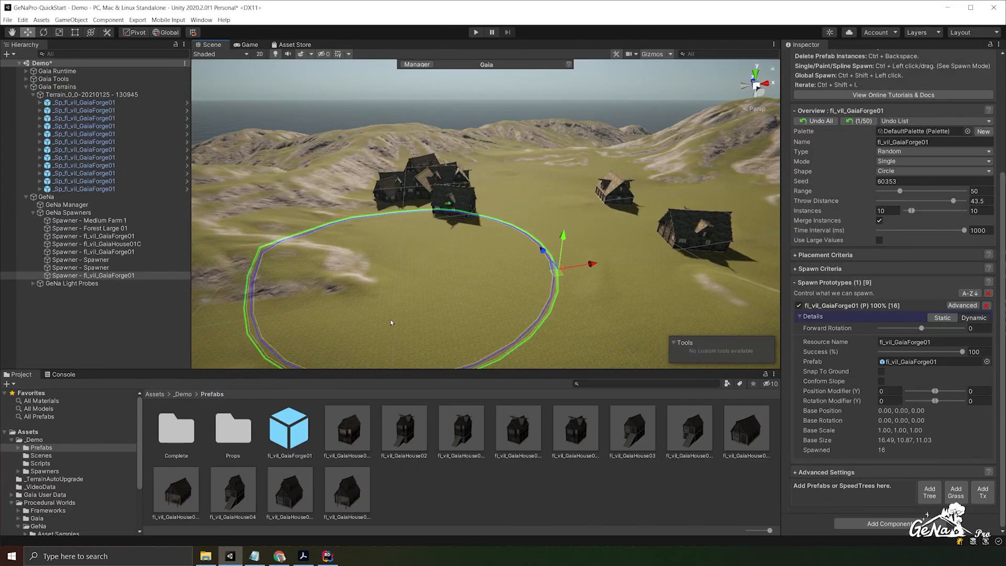
pyautogui.keyDown('ctrl'); pyautogui.click(548, 286); pyautogui.keyUp('ctrl')
pyautogui.keyDown('ctrl'); pyautogui.click(539, 178); pyautogui.keyUp('ctrl')
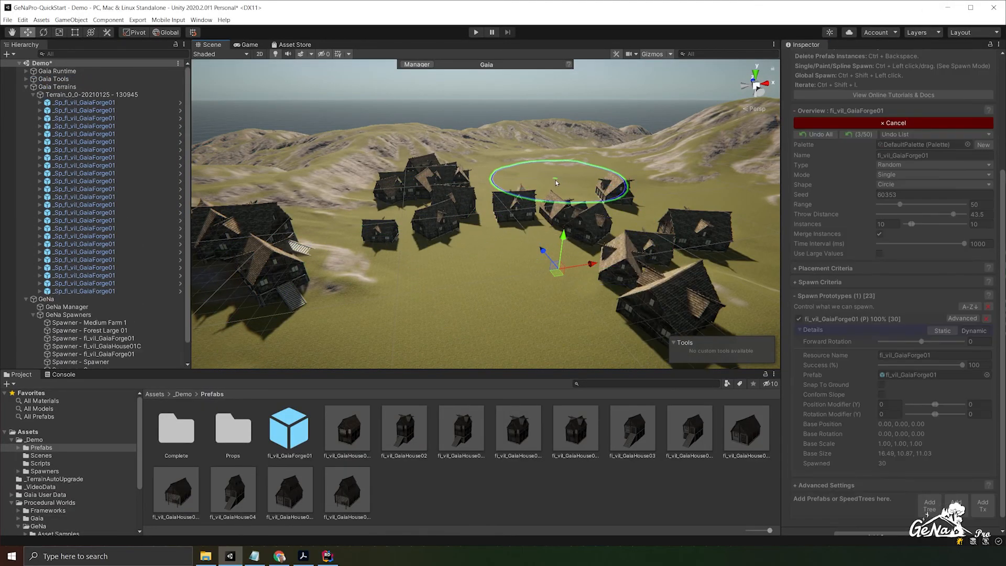
pyautogui.click(855, 122)
pyautogui.click(855, 122)
pyautogui.click(855, 122)
pyautogui.click(855, 121)
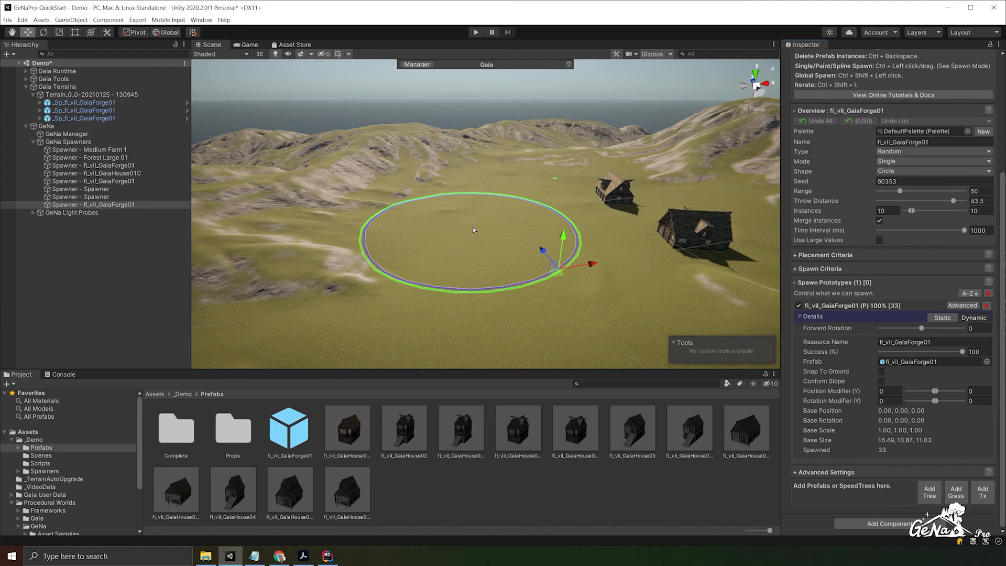
# - Open the GeNa Documentation folder in the project assets and select the GeNa Pro documentation PDF, then clear the selection
pyautogui.scroll(-3, 60, 493)
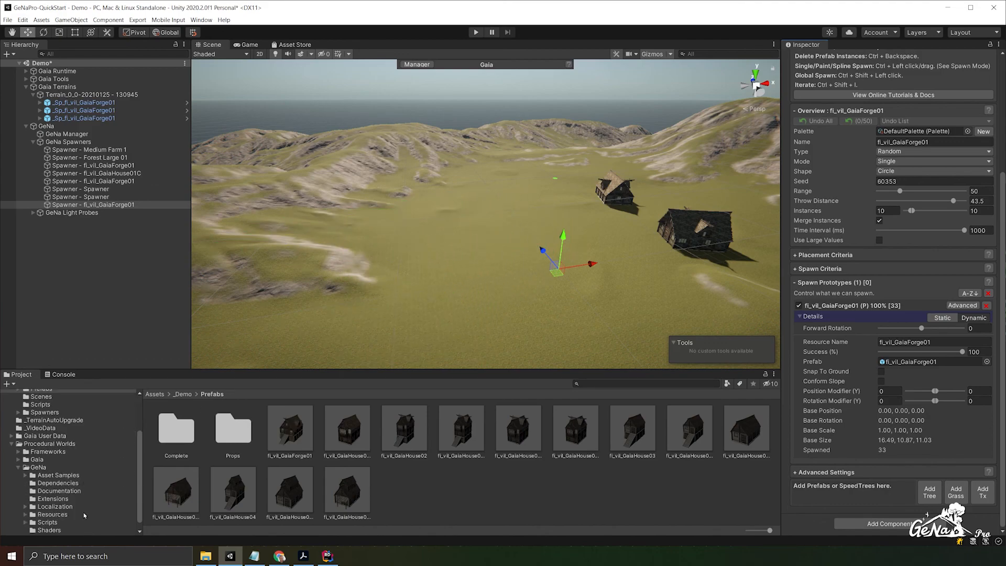
pyautogui.click(60, 491)
pyautogui.click(227, 432)
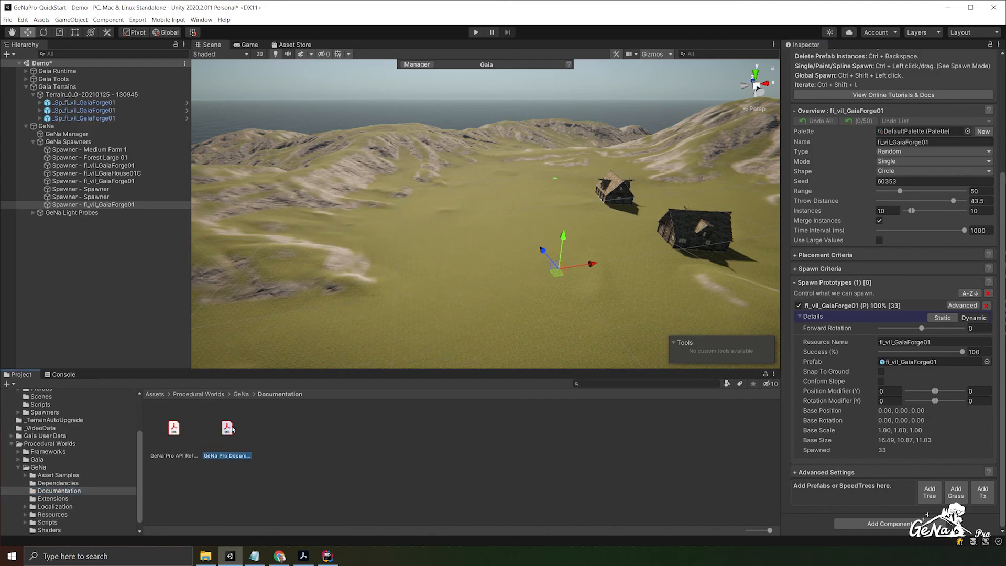
pyautogui.click(127, 297)
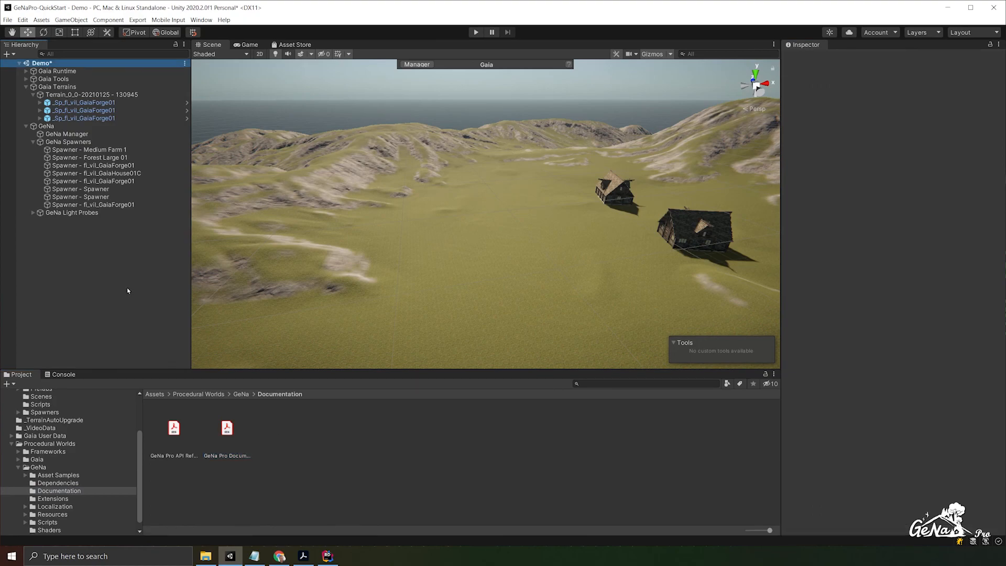